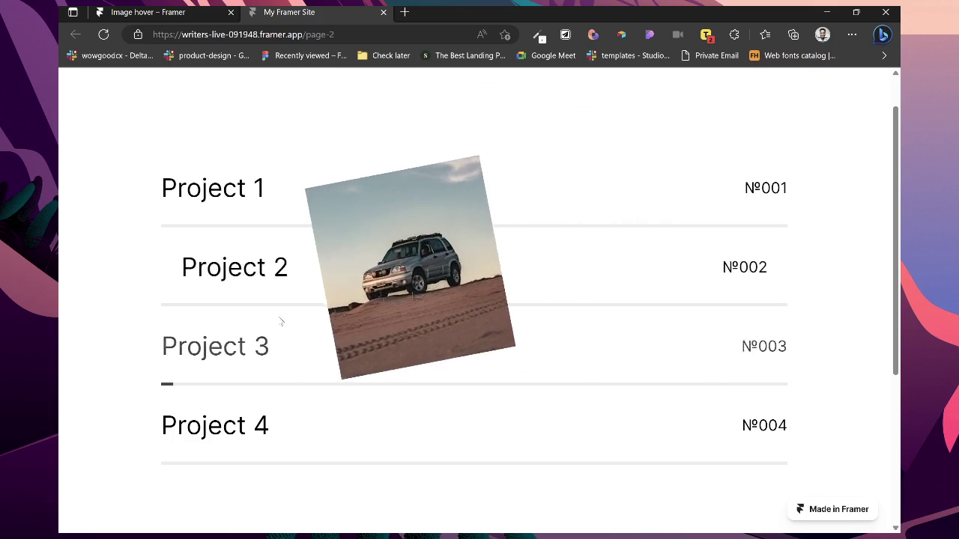
# - Draw a new frame nested inside Desktop and name it Page-wrapper
pyautogui.click(142, 8)
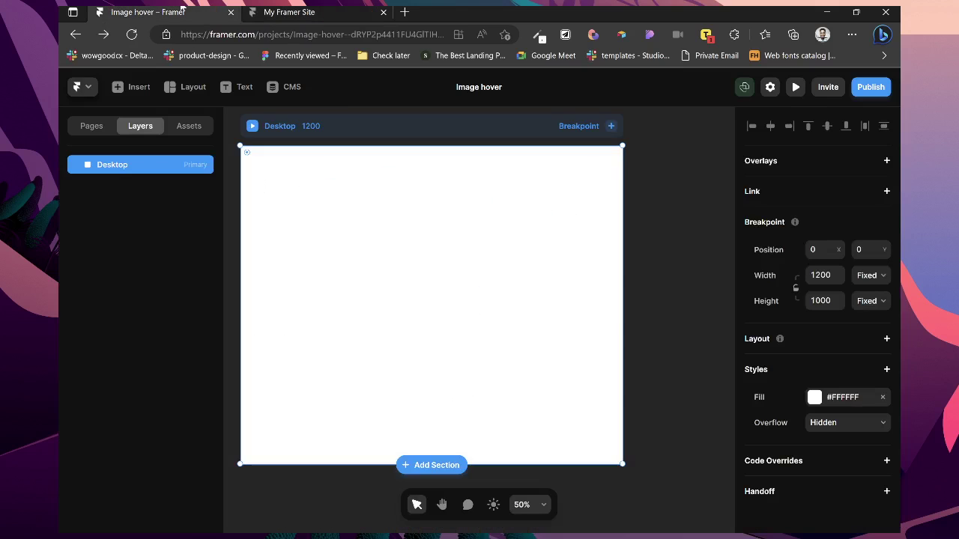
pyautogui.hscroll(-2, 426, 179)
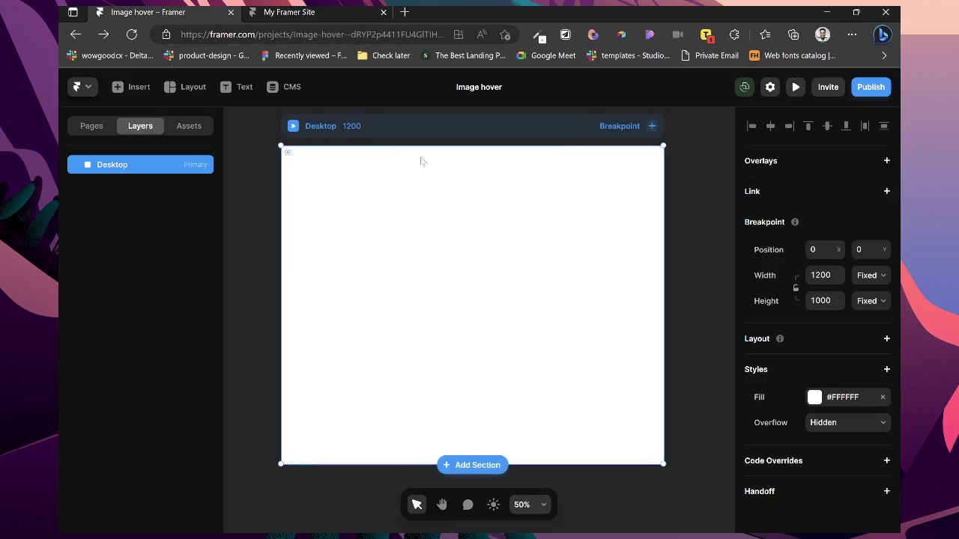
pyautogui.press('f')
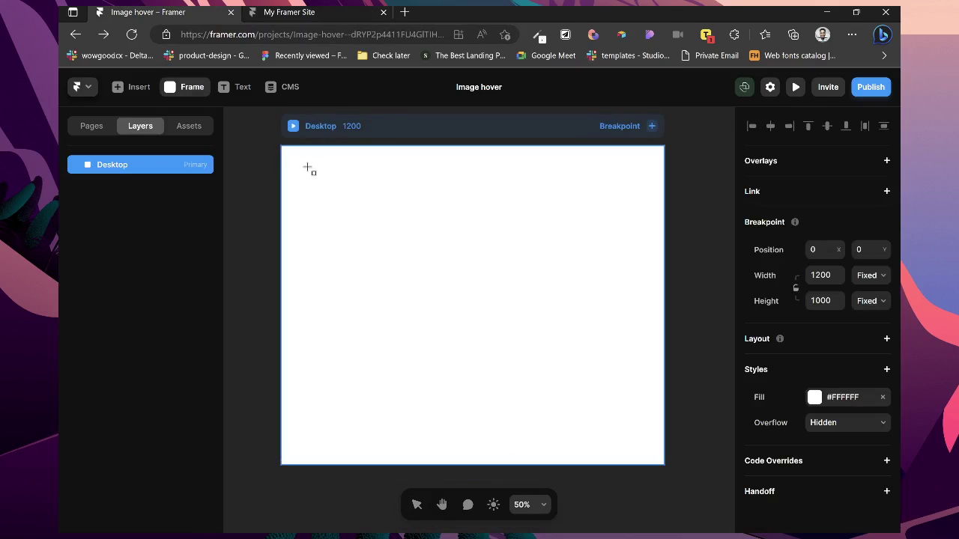
pyautogui.moveTo(307, 166); pyautogui.dragTo(673, 378)
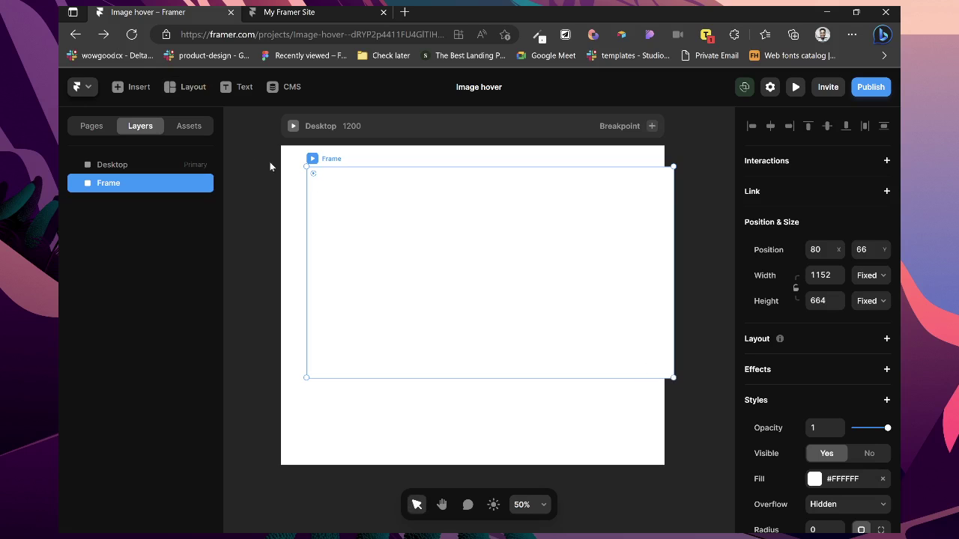
pyautogui.moveTo(123, 191); pyautogui.dragTo(133, 165)
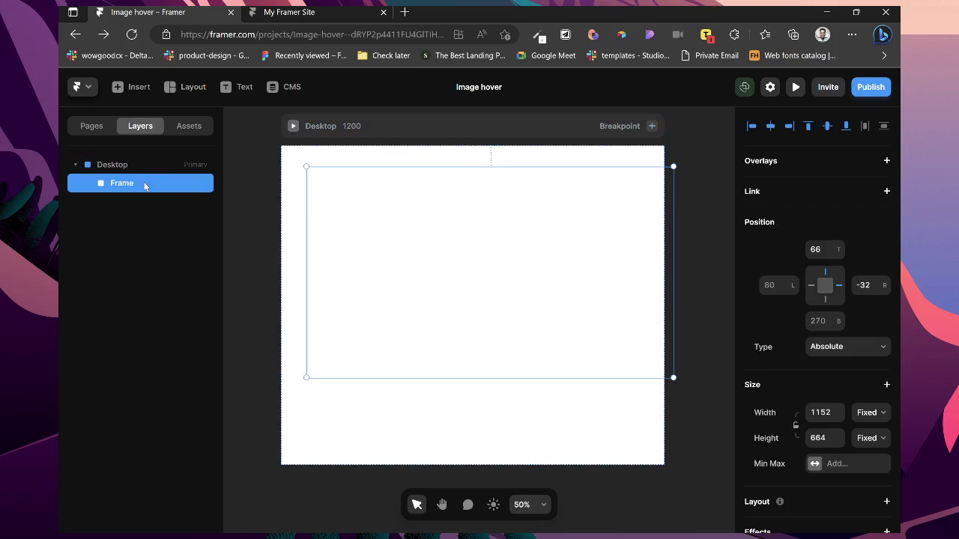
pyautogui.doubleClick(126, 184)
pyautogui.write('Page-w')
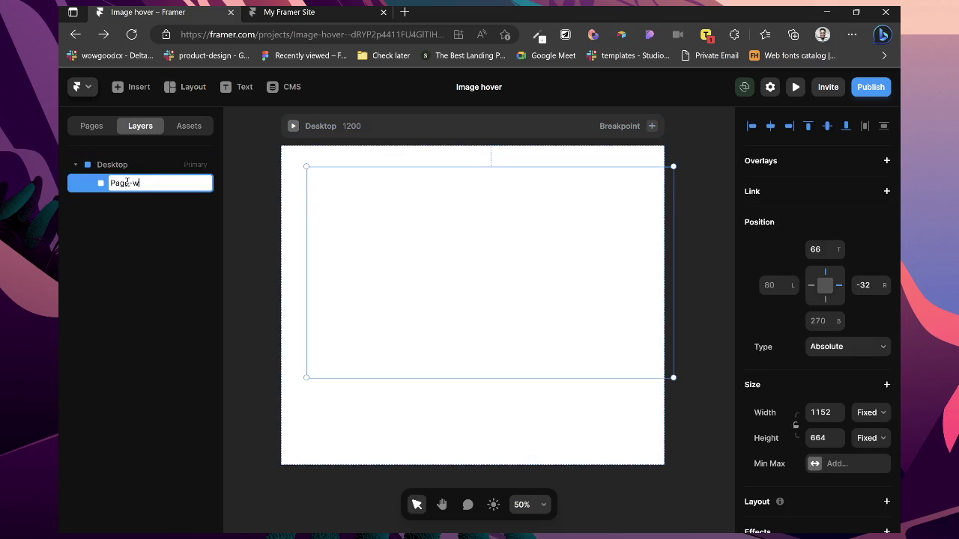
pyautogui.write('rapper')
pyautogui.press('Return')
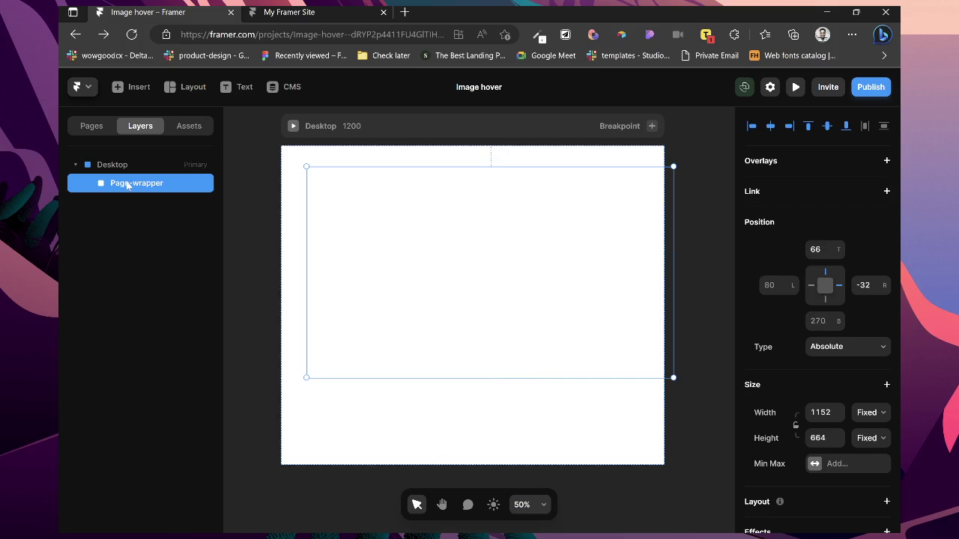
# - Set Page-wrapper's width to 100% relative and give Desktop a stack layout
pyautogui.click(870, 413)
pyautogui.click(821, 413)
pyautogui.write('100%')
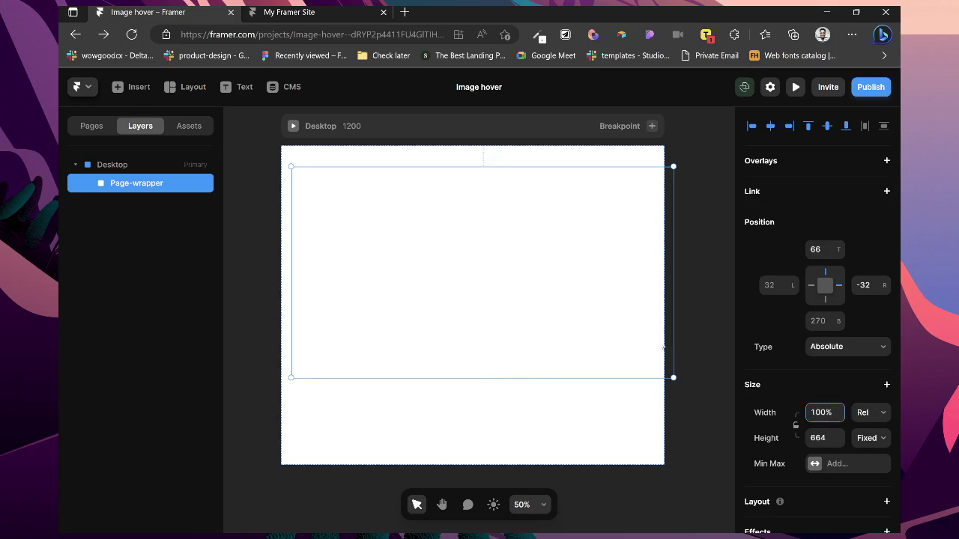
pyautogui.click(138, 163)
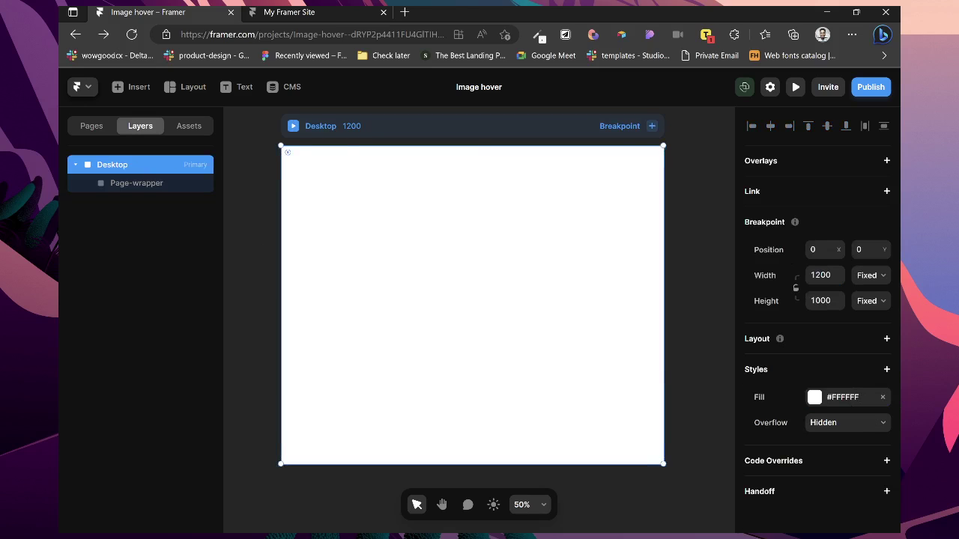
pyautogui.click(884, 339)
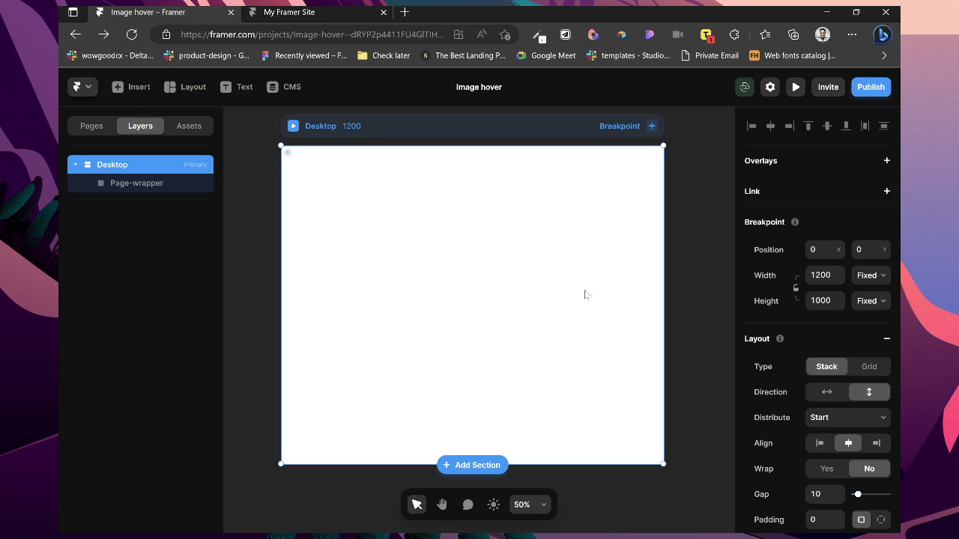
# - Make Page-wrapper 1200 tall with Fill width, and set Desktop's height to Fit
pyautogui.click(136, 185)
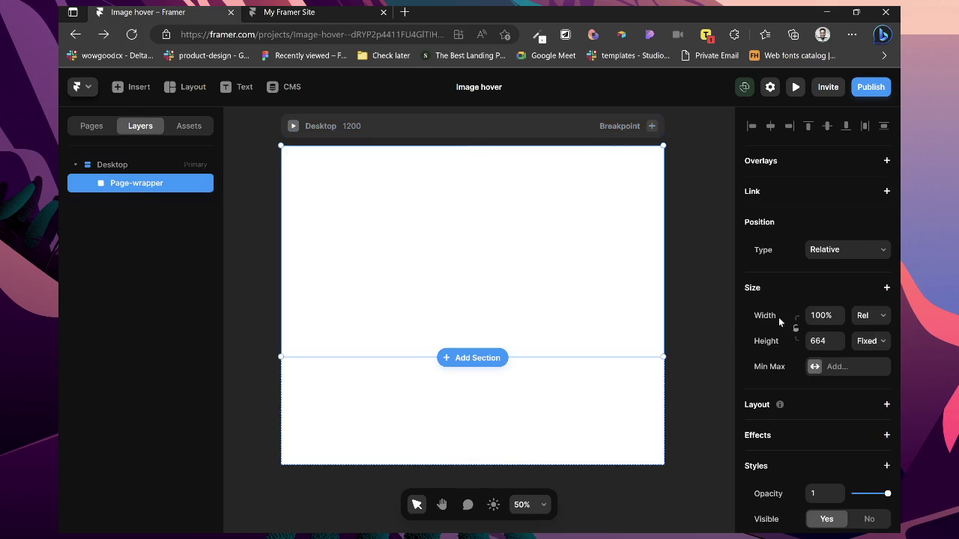
pyautogui.click(821, 340)
pyautogui.write('1200')
pyautogui.press('Return')
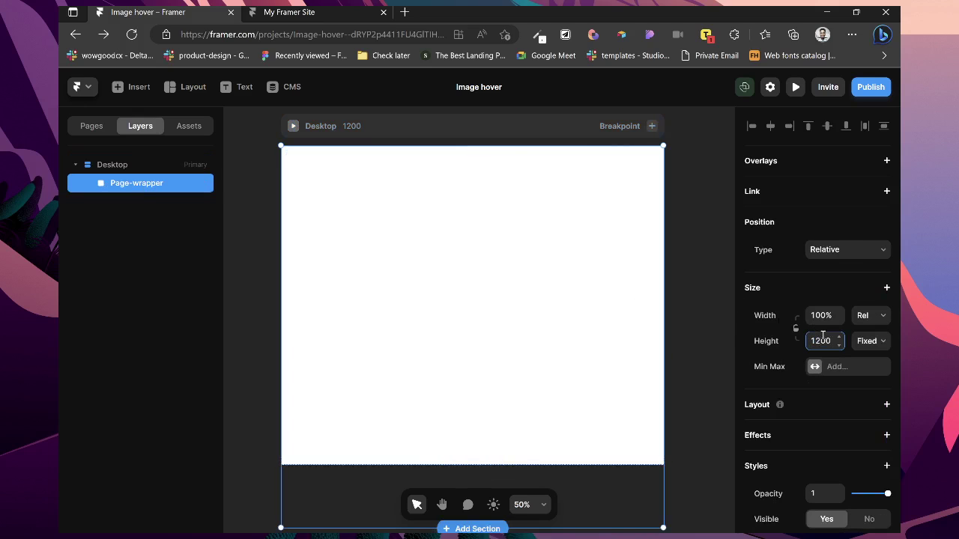
pyautogui.click(882, 317)
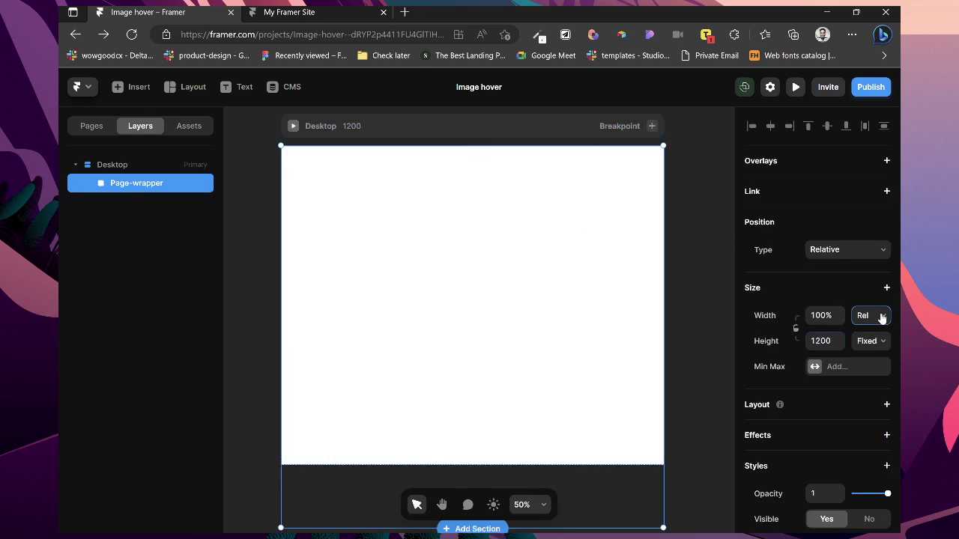
pyautogui.click(859, 351)
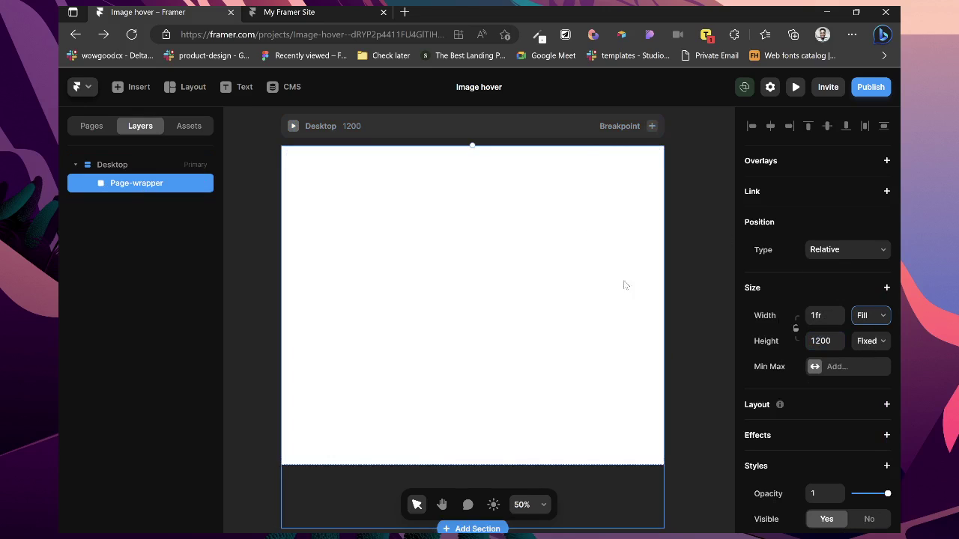
pyautogui.click(389, 121)
pyautogui.click(871, 300)
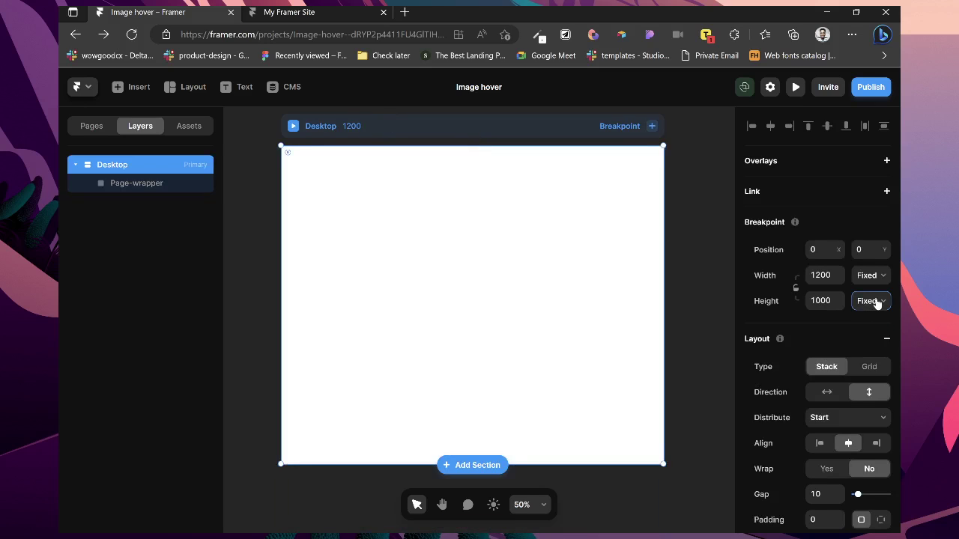
pyautogui.click(870, 352)
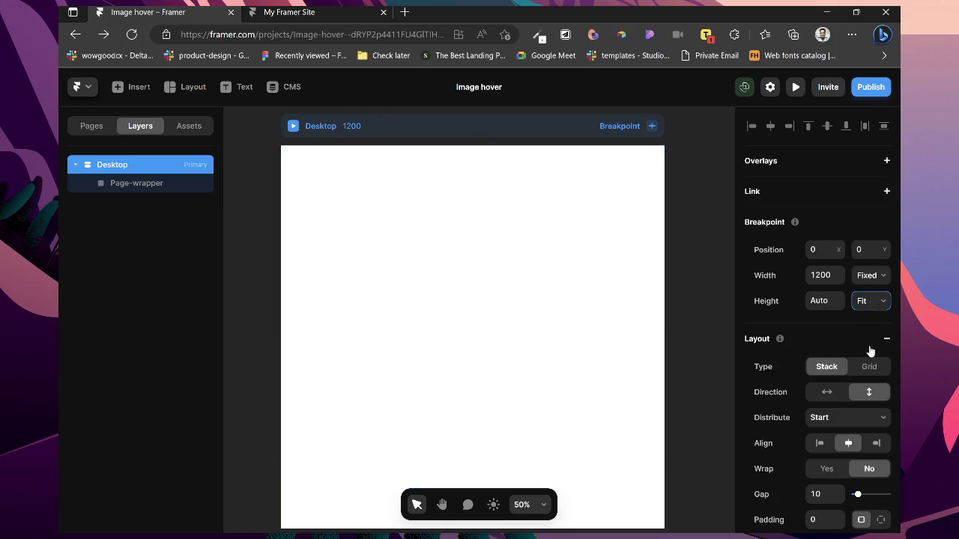
# - Draw a new frame inside Page-wrapper and set its width to 78% relative
pyautogui.click(146, 183)
pyautogui.press('f')
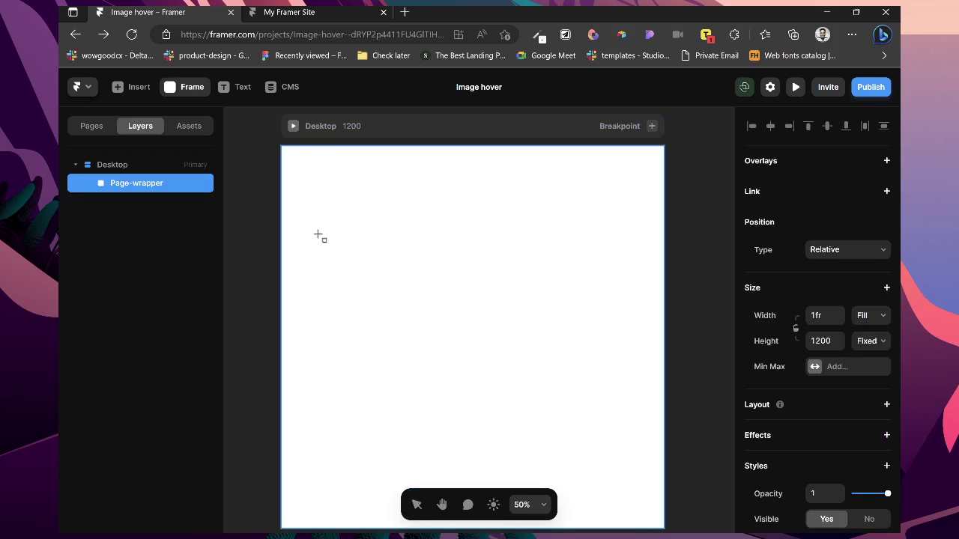
pyautogui.moveTo(317, 233)
pyautogui.mouseDown()
pyautogui.moveTo(661, 336)
pyautogui.moveTo(616, 322)
pyautogui.mouseUp()
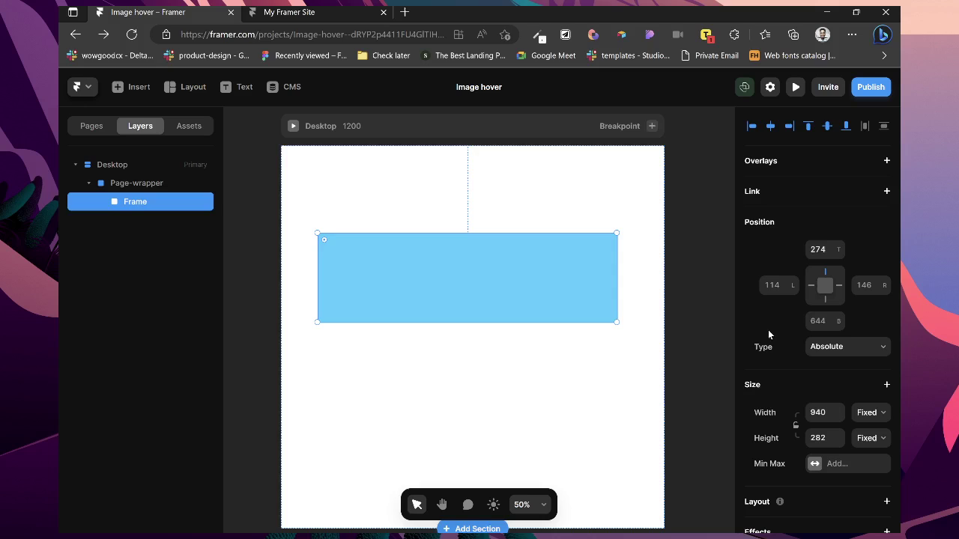
pyautogui.click(864, 438)
# - Give Page-wrapper a start-distributed stack layout with 56 padding and 200 on top
pyautogui.click(142, 183)
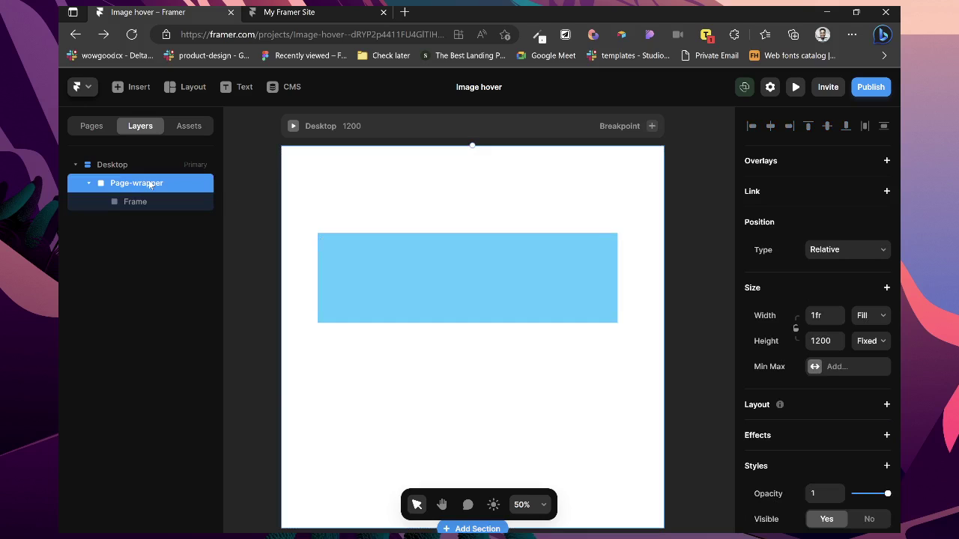
pyautogui.click(887, 405)
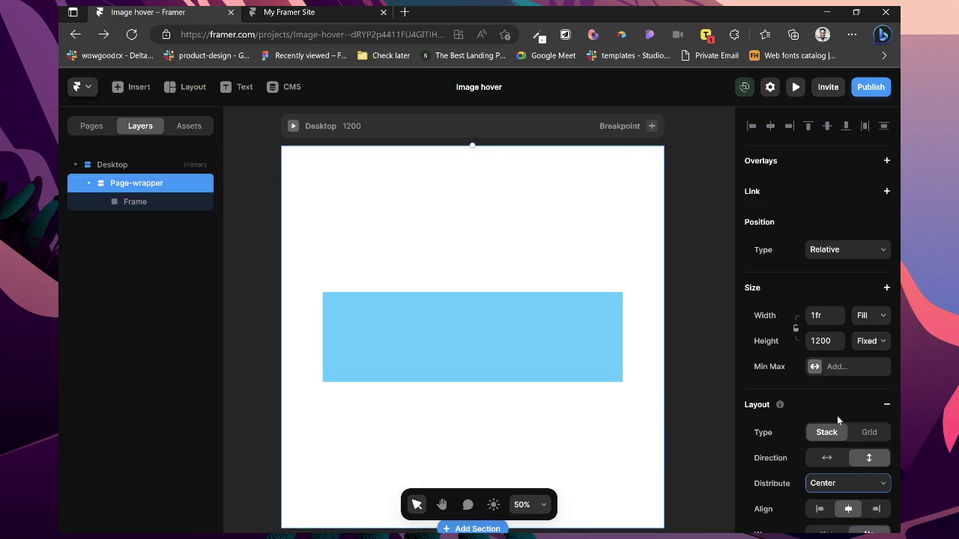
pyautogui.press('Up')
pyautogui.scroll(-2, 836, 419)
pyautogui.click(829, 487)
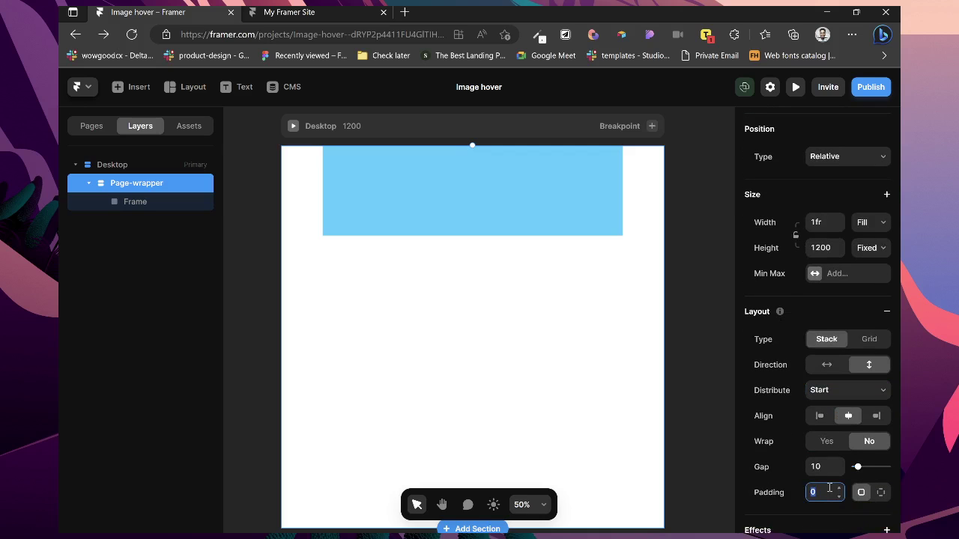
pyautogui.write('56')
pyautogui.click(881, 492)
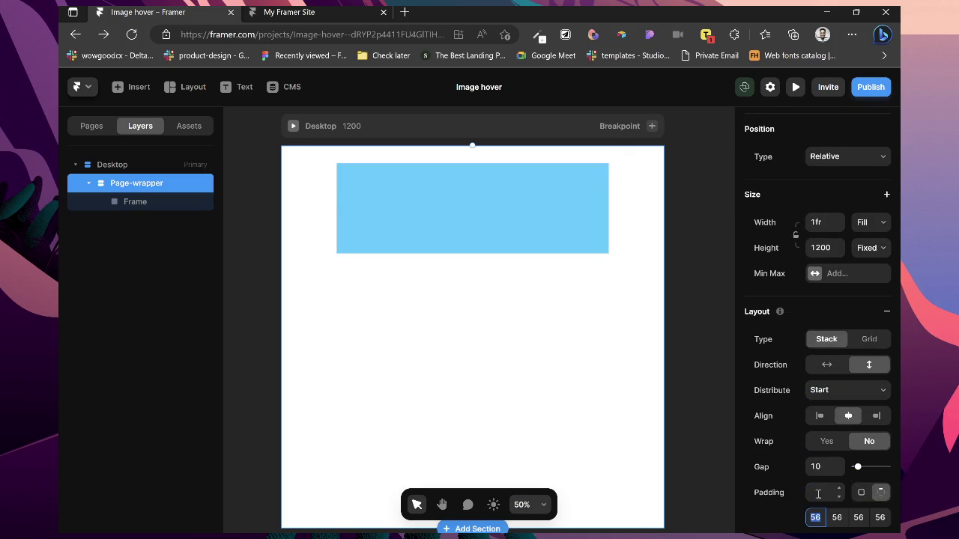
pyautogui.scroll(-3, 818, 494)
pyautogui.write('5')
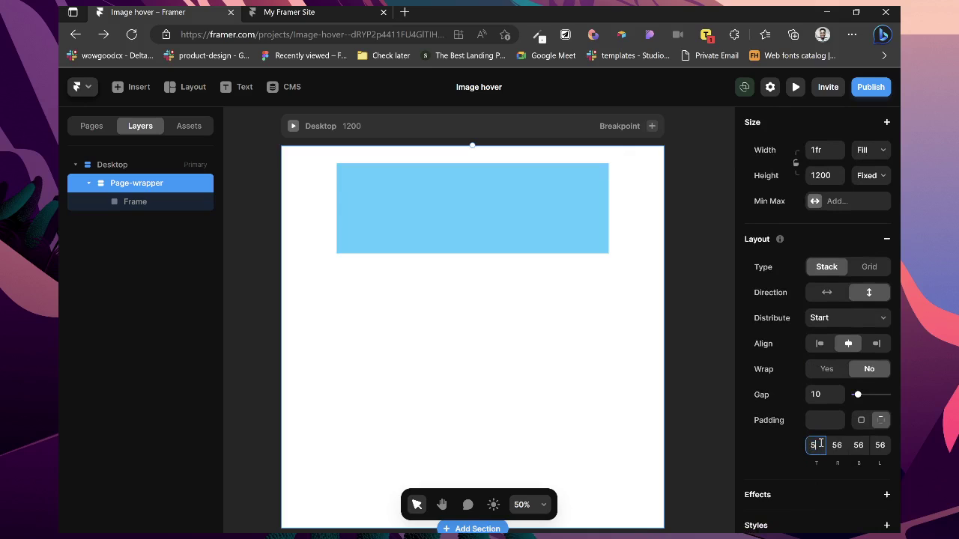
pyautogui.press('Return')
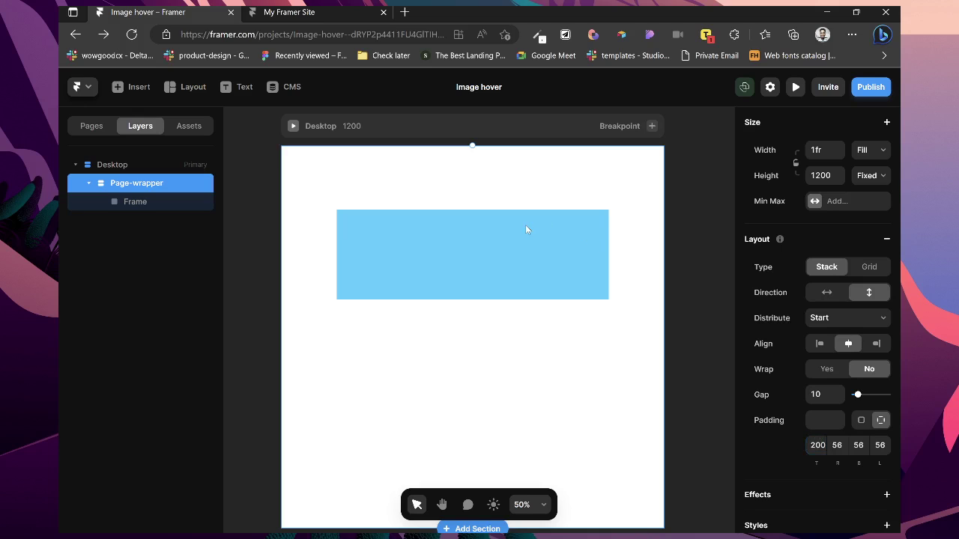
# - Rename the blue frame to 'image-hover' and set its width to 90% relative
pyautogui.click(129, 203)
pyautogui.doubleClick(129, 203)
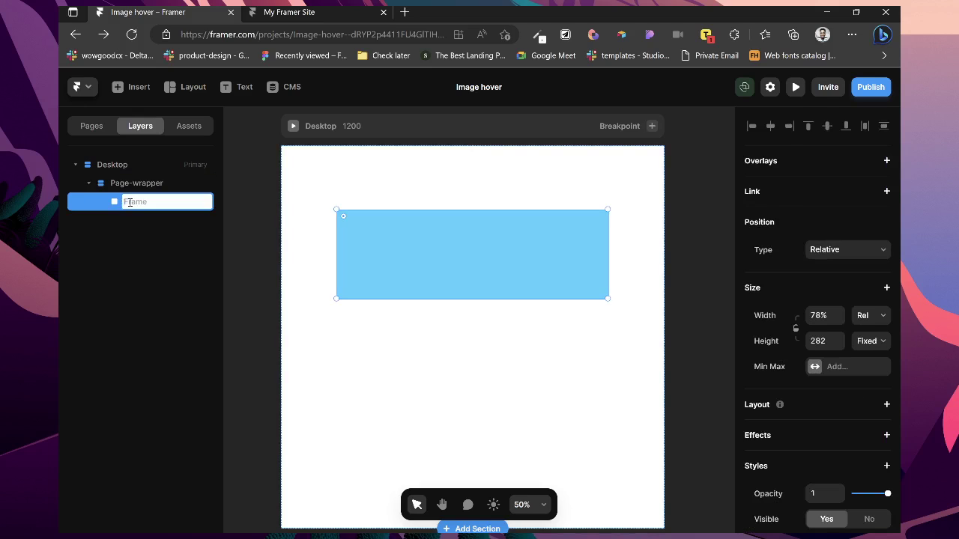
pyautogui.write('Ca')
pyautogui.write('age')
pyautogui.write('-hover')
pyautogui.press('Return')
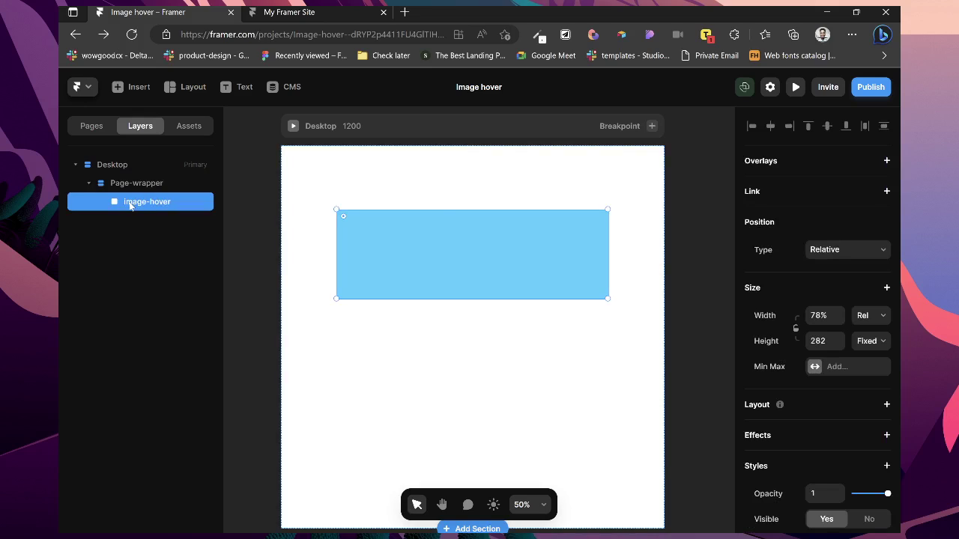
pyautogui.click(817, 310)
pyautogui.press('BackSpace')
pyautogui.write('90%')
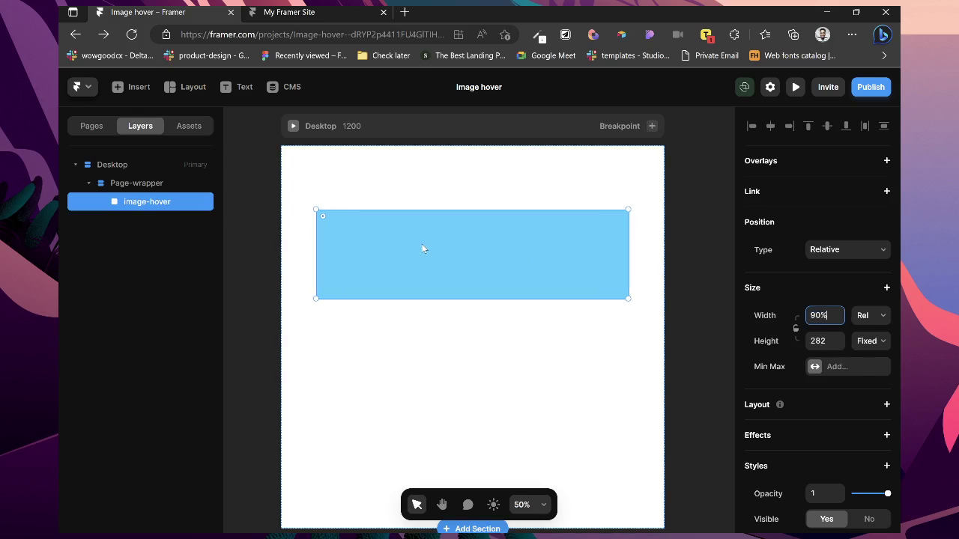
pyautogui.write('t')
pyautogui.click(355, 256)
# - Add a text layer reading 'Product Design' inside image-hover
pyautogui.press('t')
pyautogui.click(359, 239)
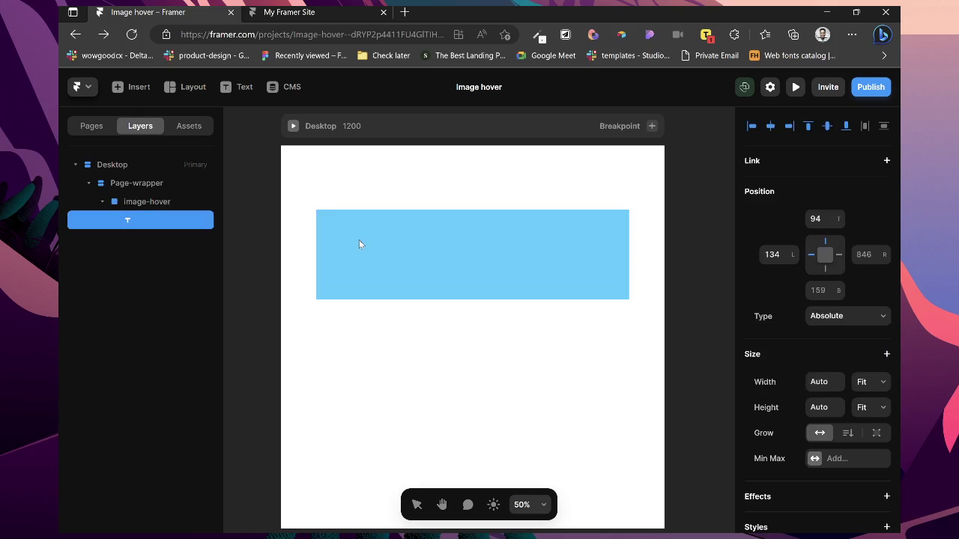
pyautogui.write('Product Design')
pyautogui.press('BackSpace')
pyautogui.press('BackSpace')
pyautogui.press('BackSpace')
pyautogui.press('BackSpace')
pyautogui.write('sig')
pyautogui.press('Escape')
# - Change the Product Design text colour to black
pyautogui.scroll(-5, 782, 356)
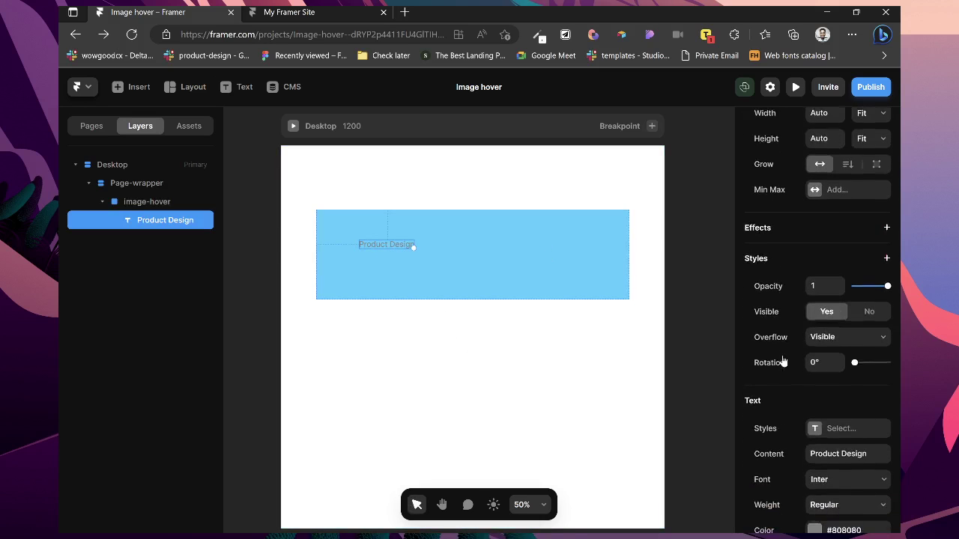
pyautogui.scroll(-1, 782, 355)
pyautogui.click(813, 427)
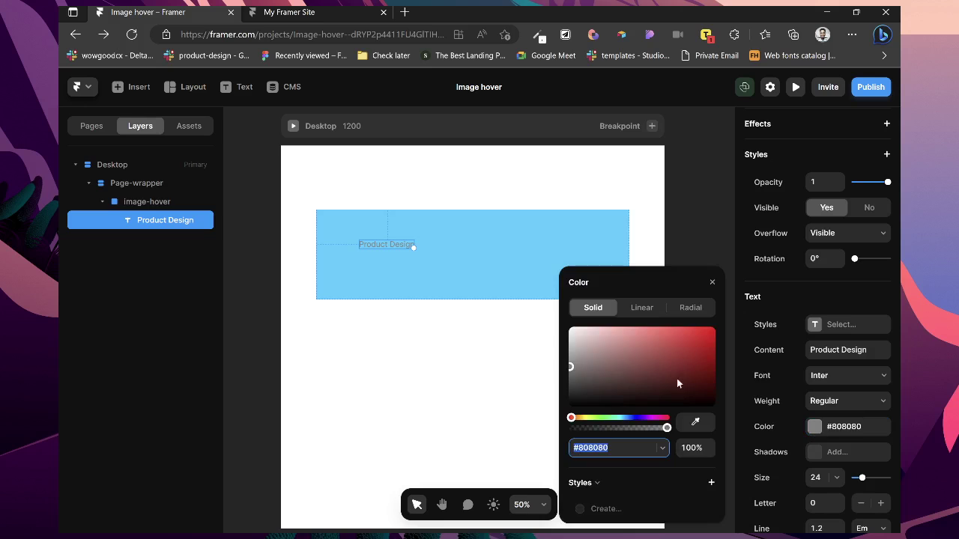
pyautogui.moveTo(594, 388); pyautogui.dragTo(522, 420)
pyautogui.click(483, 310)
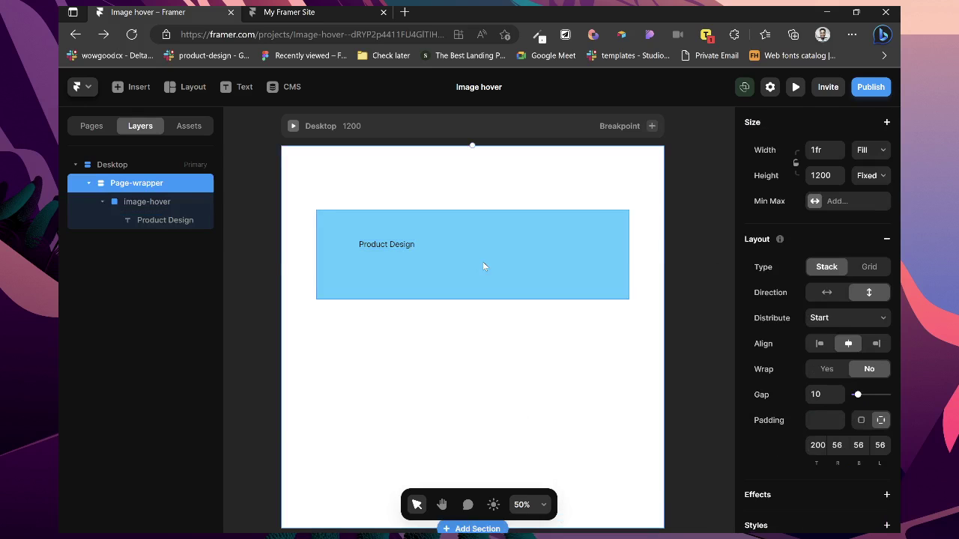
pyautogui.click(483, 266)
# - Remove image-hover's blue fill and set the Product Design text size to 40
pyautogui.scroll(-3, 888, 407)
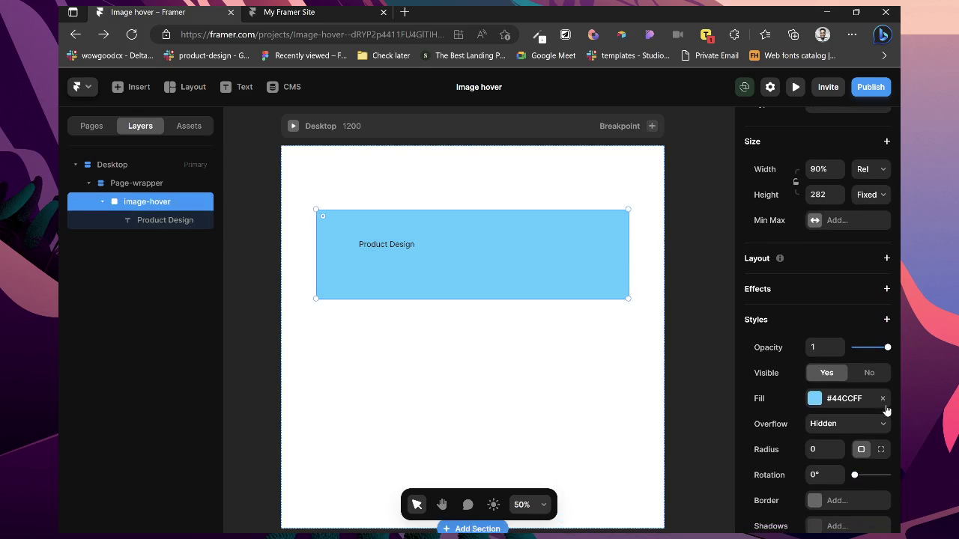
pyautogui.click(883, 398)
pyautogui.click(383, 247)
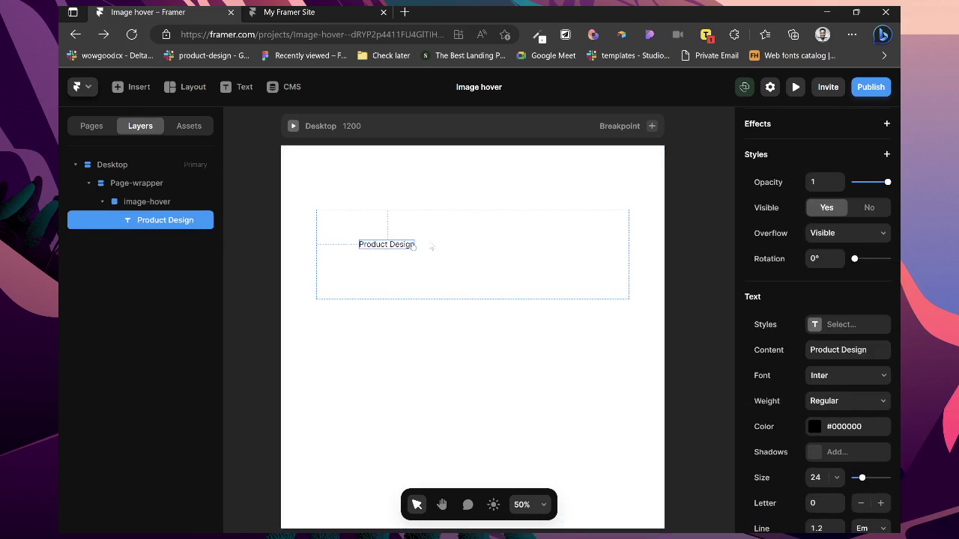
pyautogui.scroll(-1, 843, 426)
pyautogui.click(819, 459)
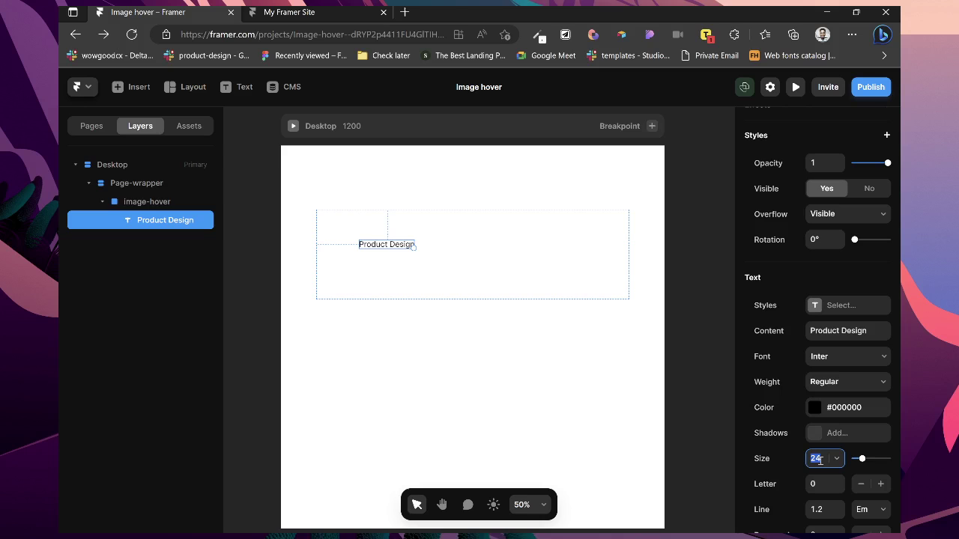
pyautogui.write('40')
pyautogui.press('Return')
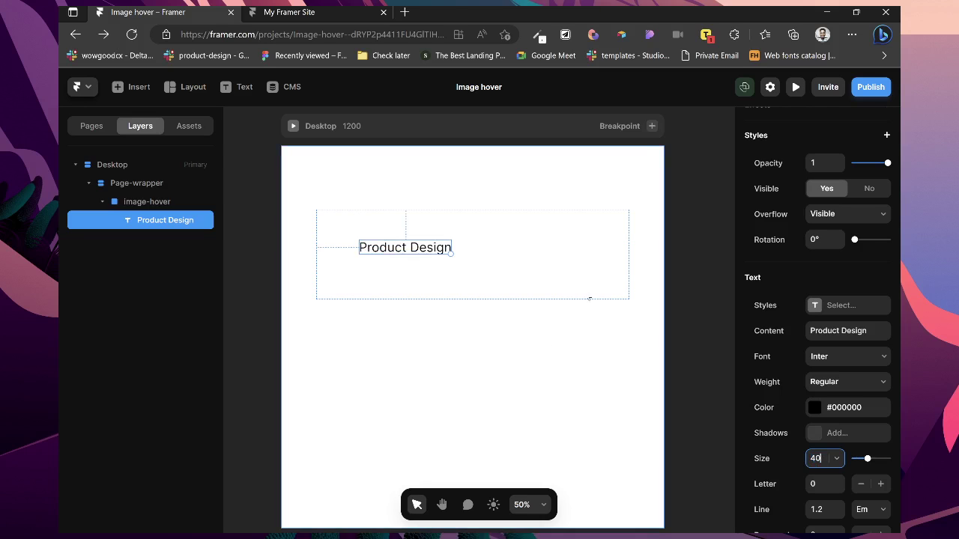
pyautogui.scroll(10, 764, 257)
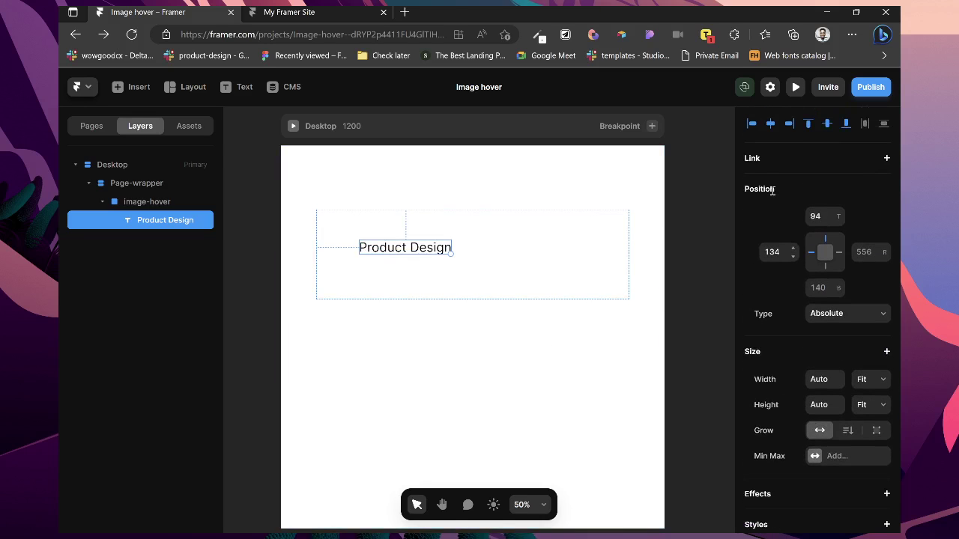
pyautogui.click(522, 235)
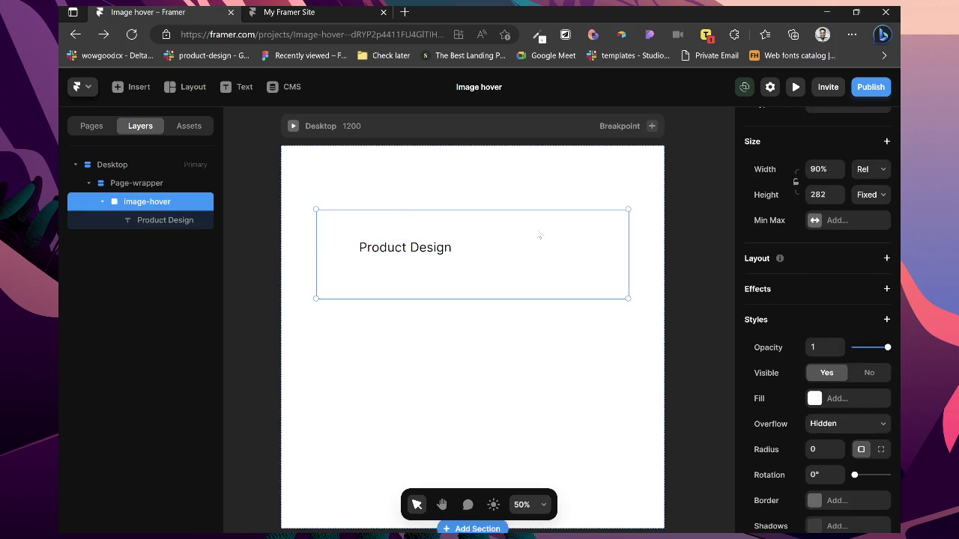
# - Give image-hover a left-aligned stack layout with space-between distribution and Fit height
pyautogui.click(886, 258)
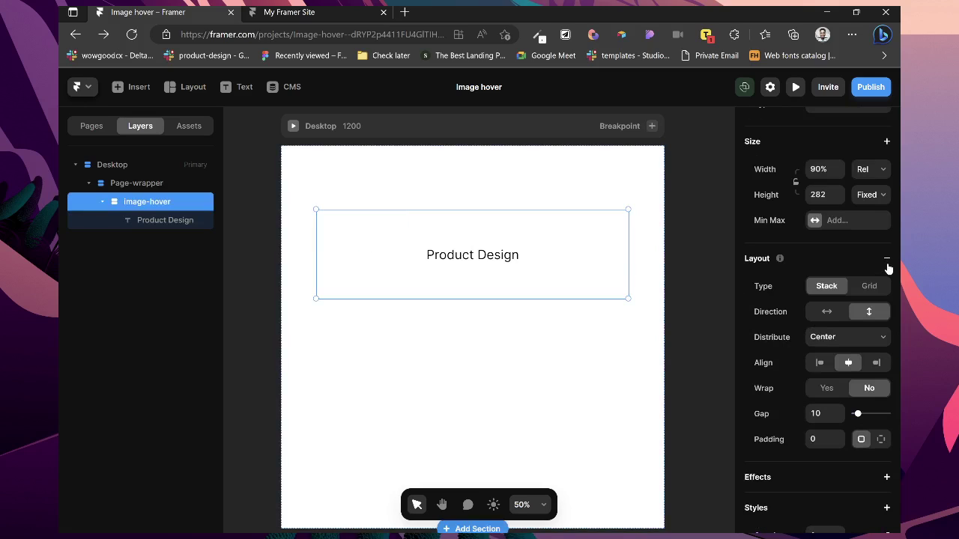
pyautogui.click(824, 364)
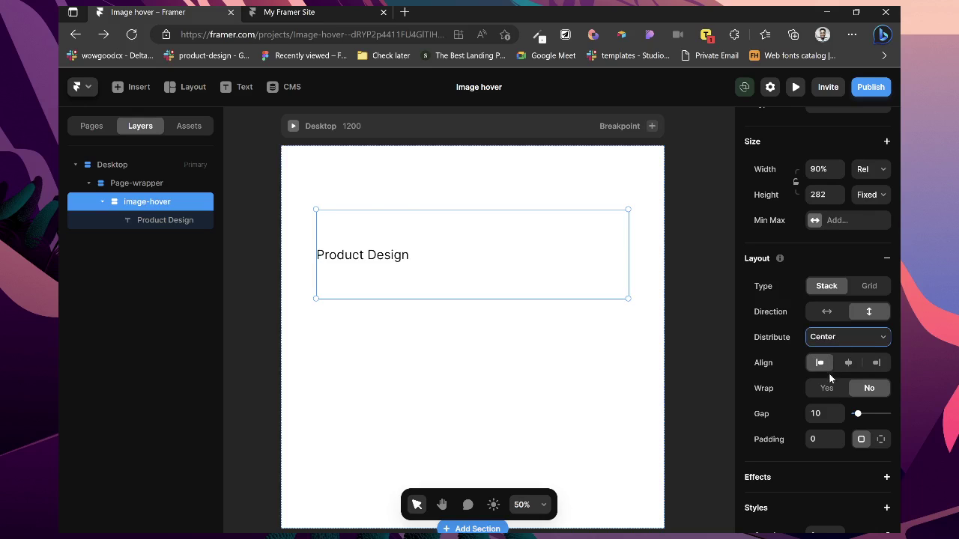
pyautogui.click(826, 384)
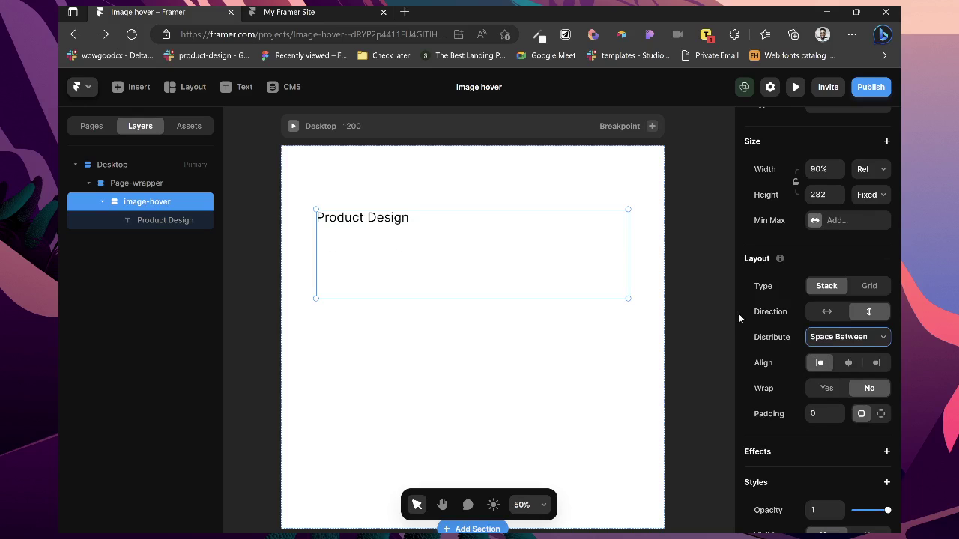
pyautogui.click(868, 195)
pyautogui.click(862, 240)
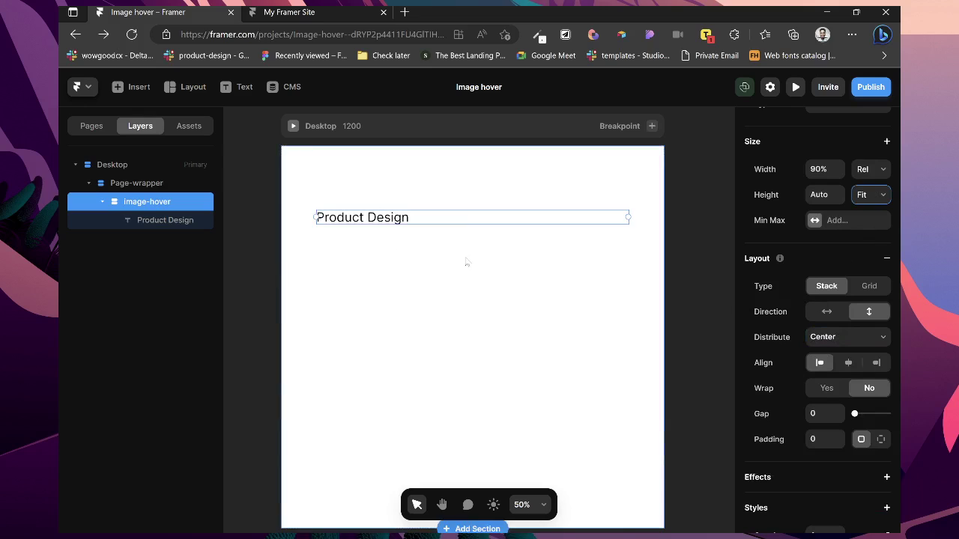
# - Set image-hover's per-side padding to 40 on top and bottom
pyautogui.click(880, 439)
pyautogui.click(817, 465)
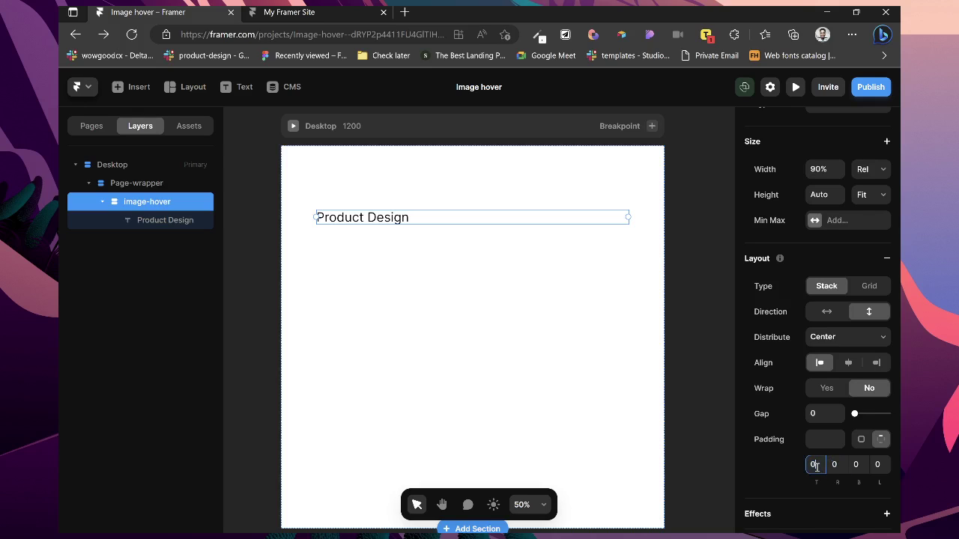
pyautogui.write('32')
pyautogui.click(863, 465)
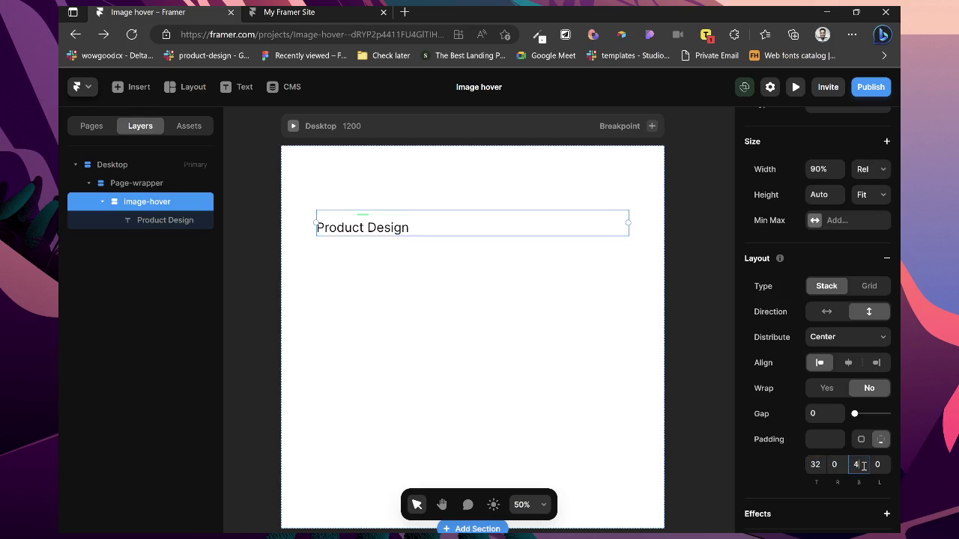
pyautogui.click(809, 465)
pyautogui.write('40')
pyautogui.press('Return')
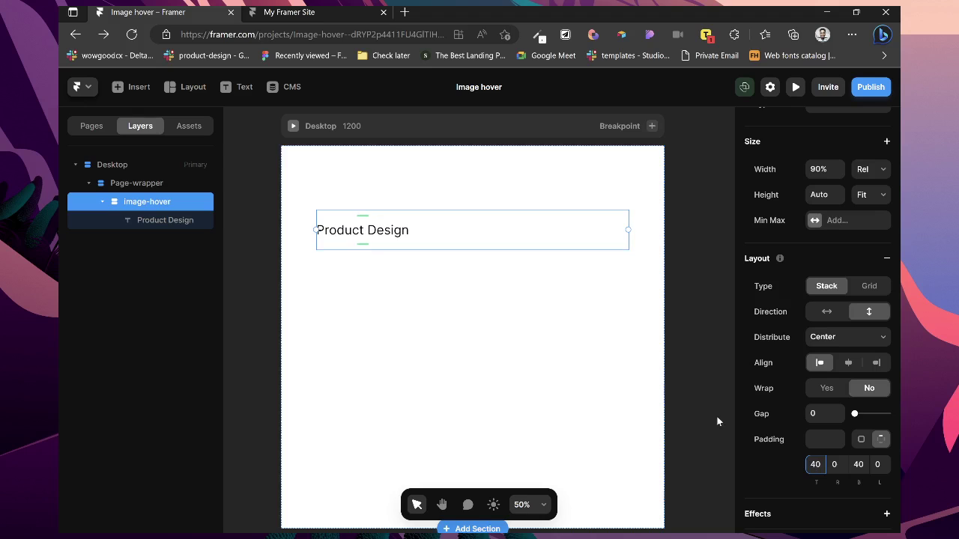
# - Duplicate the Product Design text and spread both texts horizontally with space between
pyautogui.click(375, 230)
pyautogui.hotkey('ctrl', 'd')
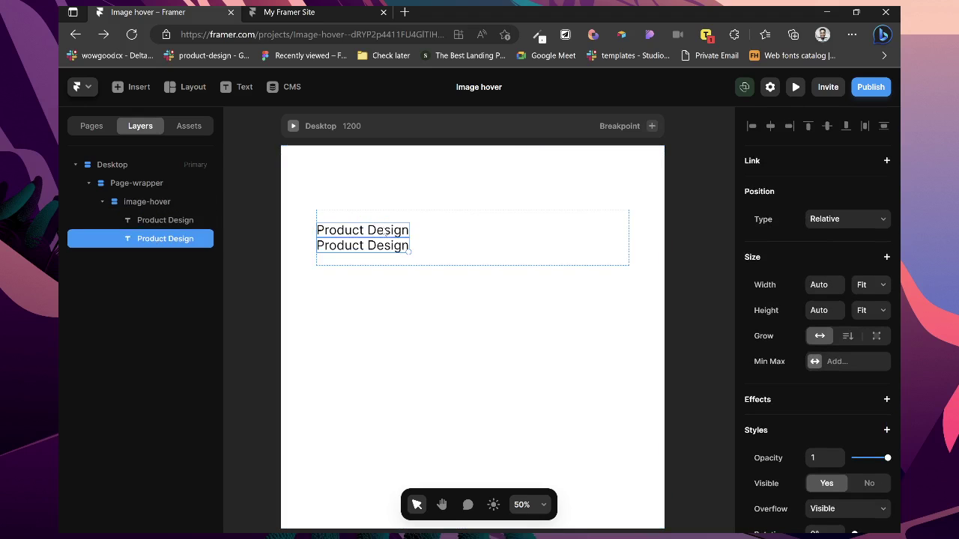
pyautogui.click(473, 238)
pyautogui.click(829, 315)
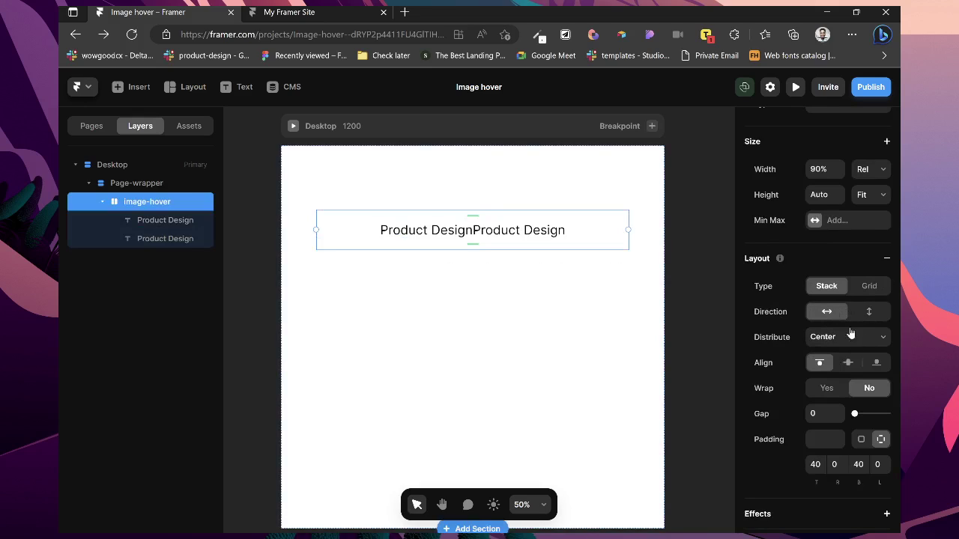
pyautogui.click(835, 337)
pyautogui.click(828, 381)
# - Change the right-hand text to №001 with size 24
pyautogui.click(594, 229)
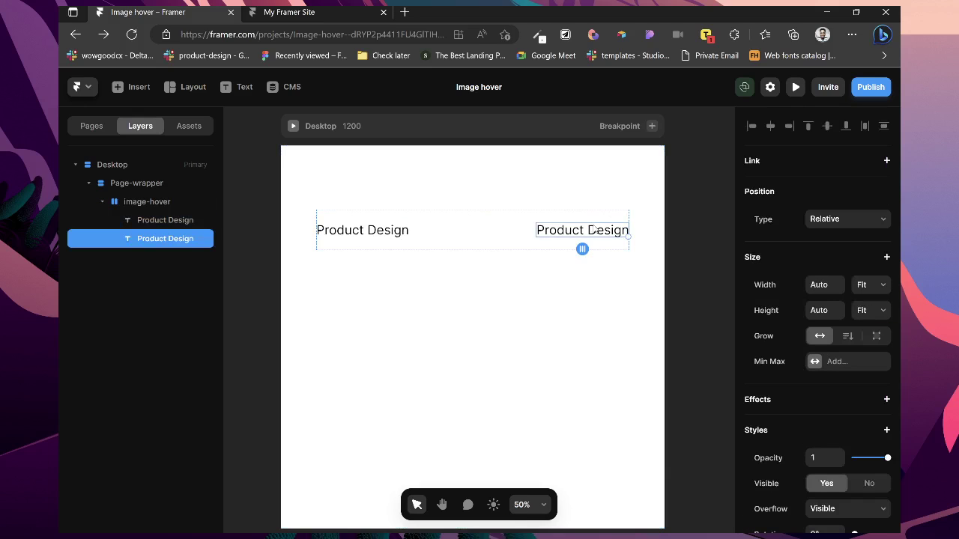
pyautogui.doubleClick(594, 229)
pyautogui.press('Escape')
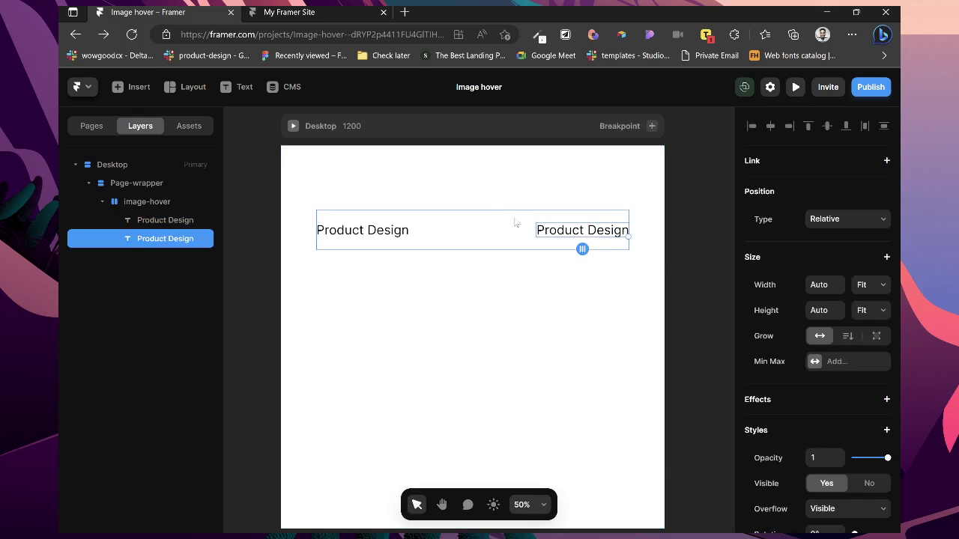
pyautogui.click(524, 214)
pyautogui.click(581, 240)
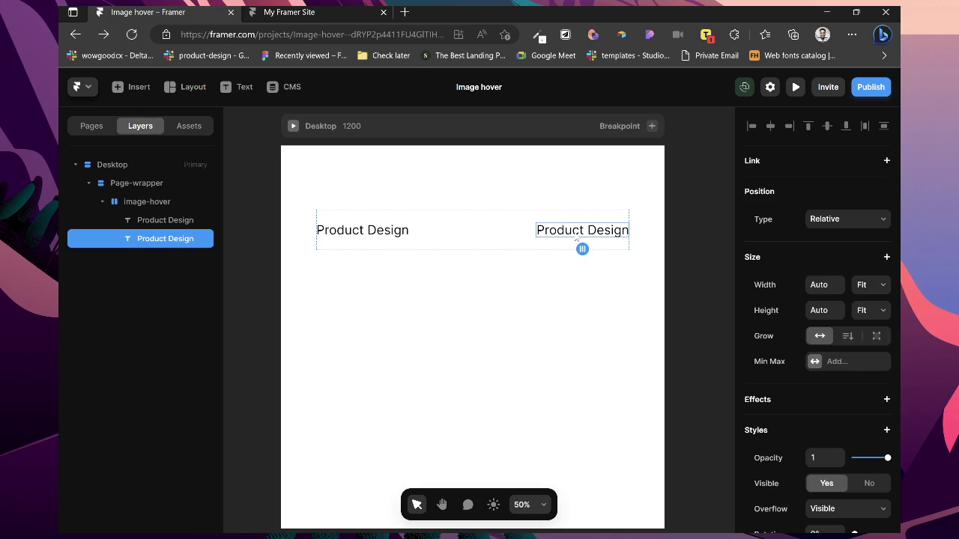
pyautogui.click(567, 226)
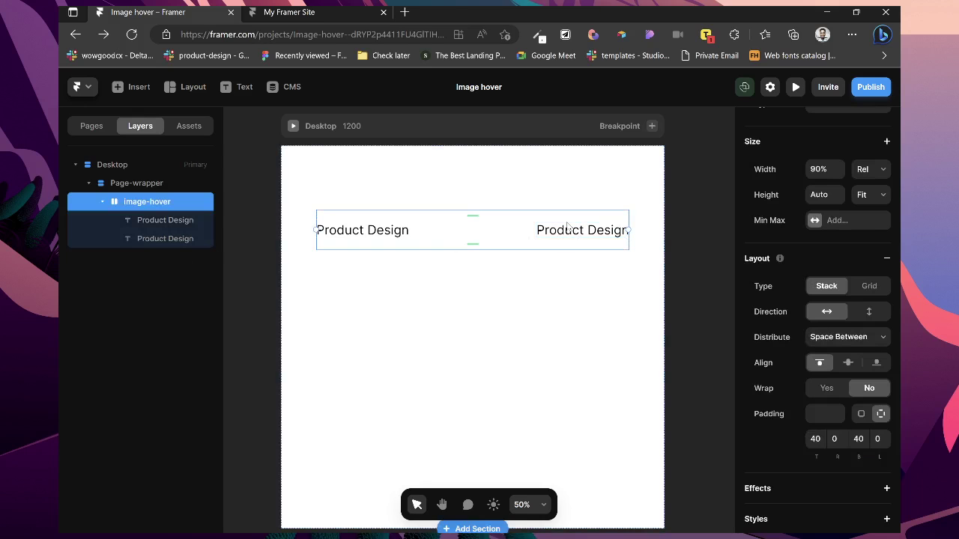
pyautogui.click(584, 236)
pyautogui.scroll(-4, 821, 374)
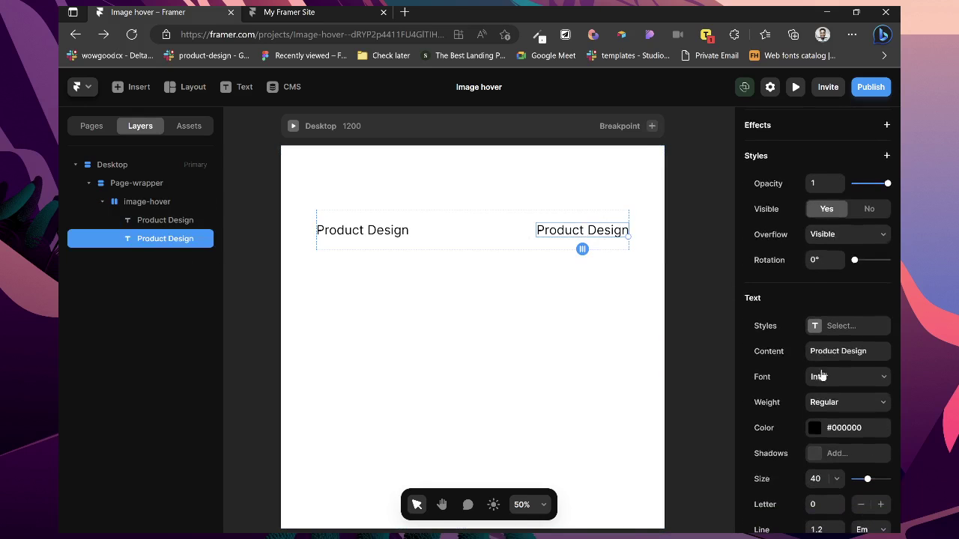
pyautogui.click(837, 342)
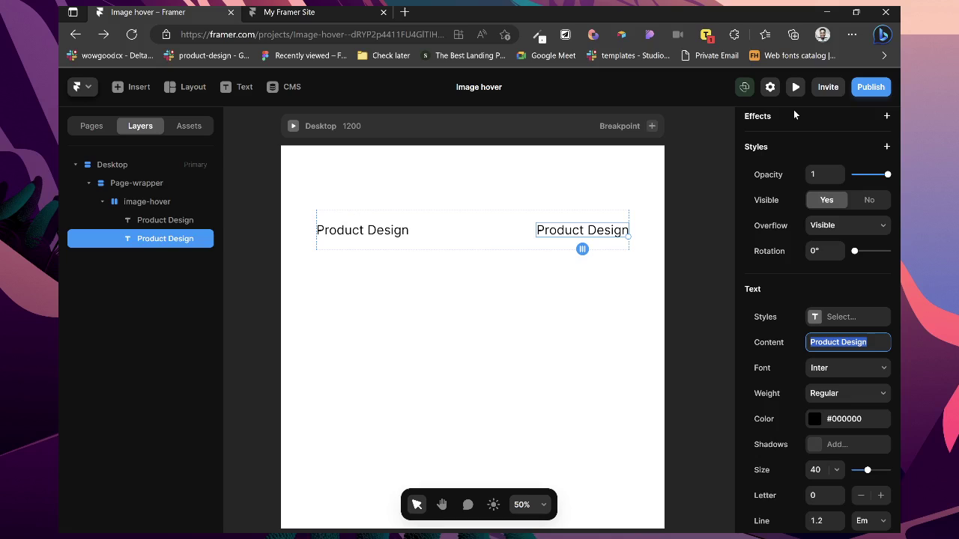
pyautogui.write('N')
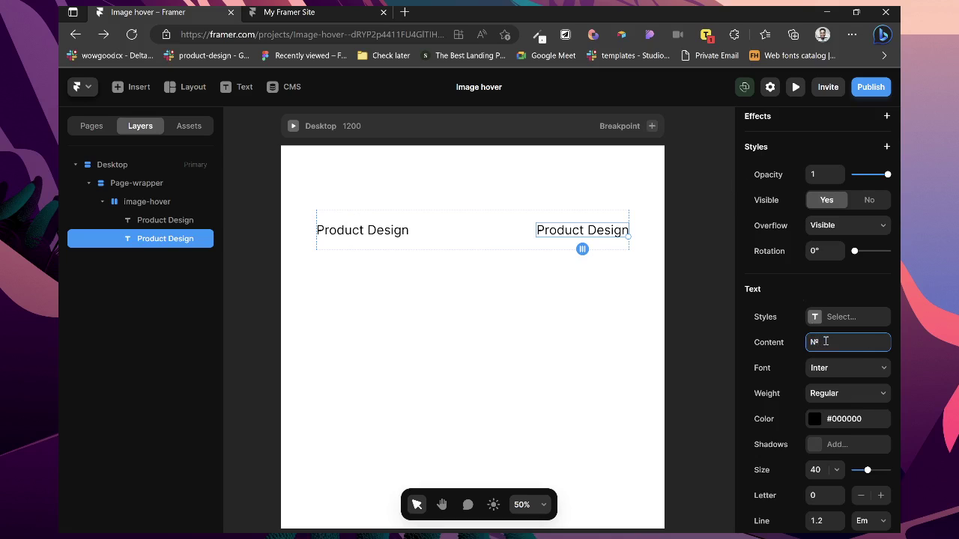
pyautogui.write('001')
pyautogui.click(815, 470)
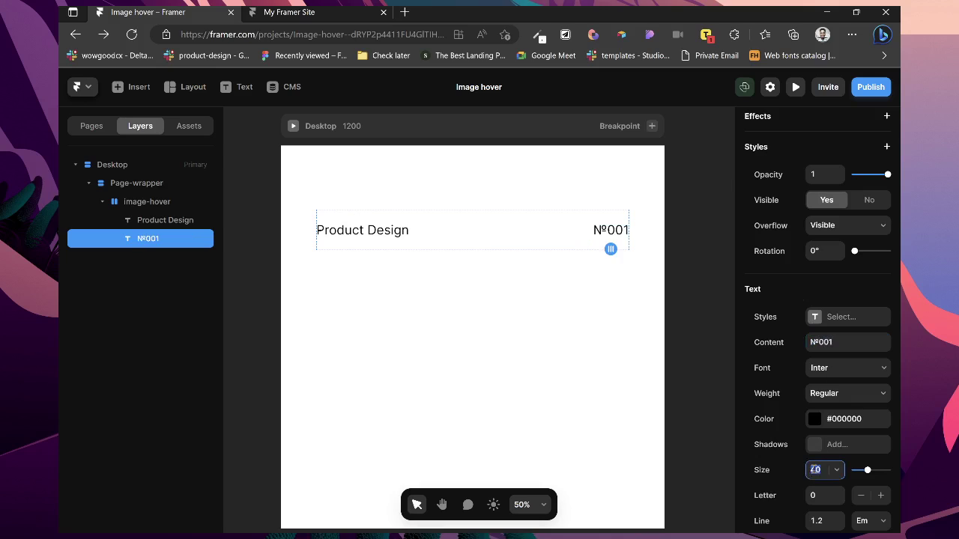
pyautogui.write('24')
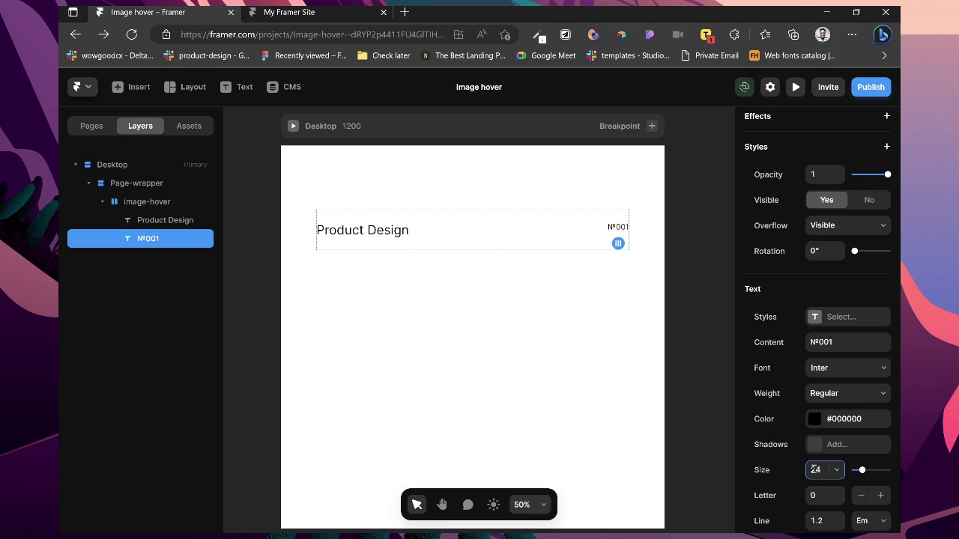
# - Centre both texts vertically in the row and view the published site
pyautogui.click(571, 234)
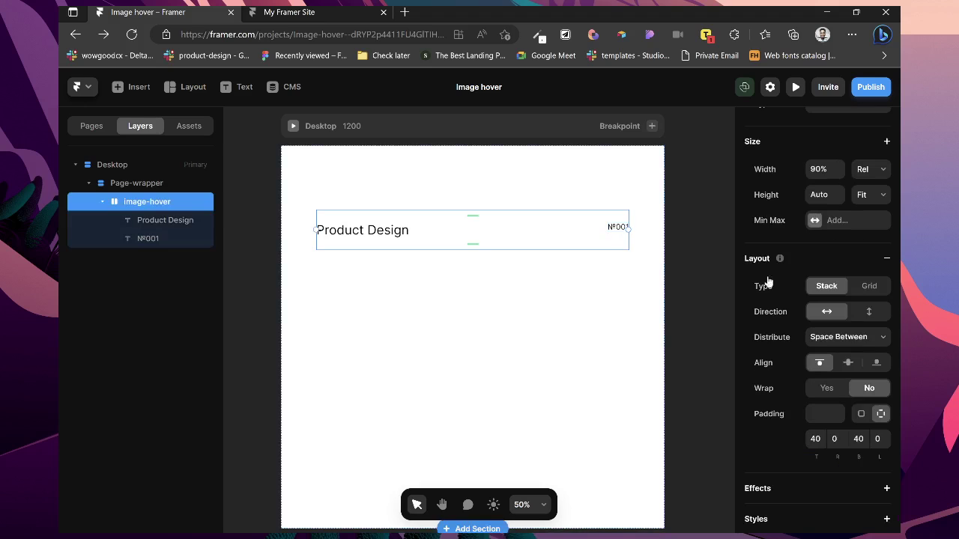
pyautogui.click(848, 363)
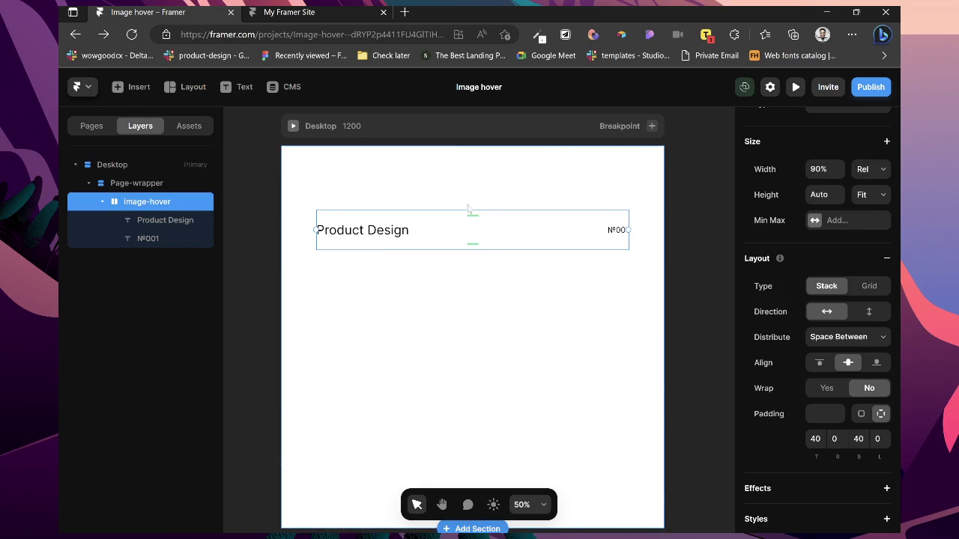
pyautogui.click(352, 12)
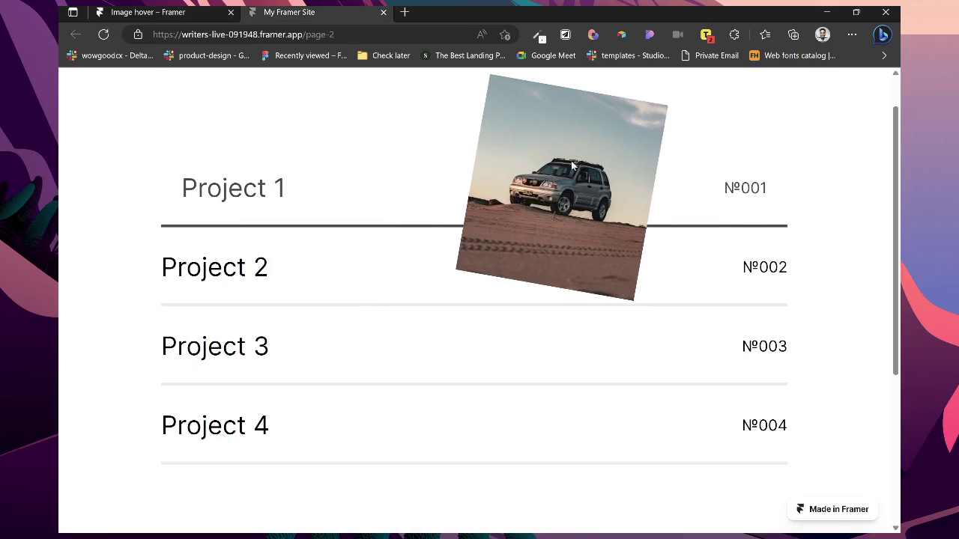
# - Return from the published site to the Image hover editor
pyautogui.hotkey('ctrl', 'Tab')
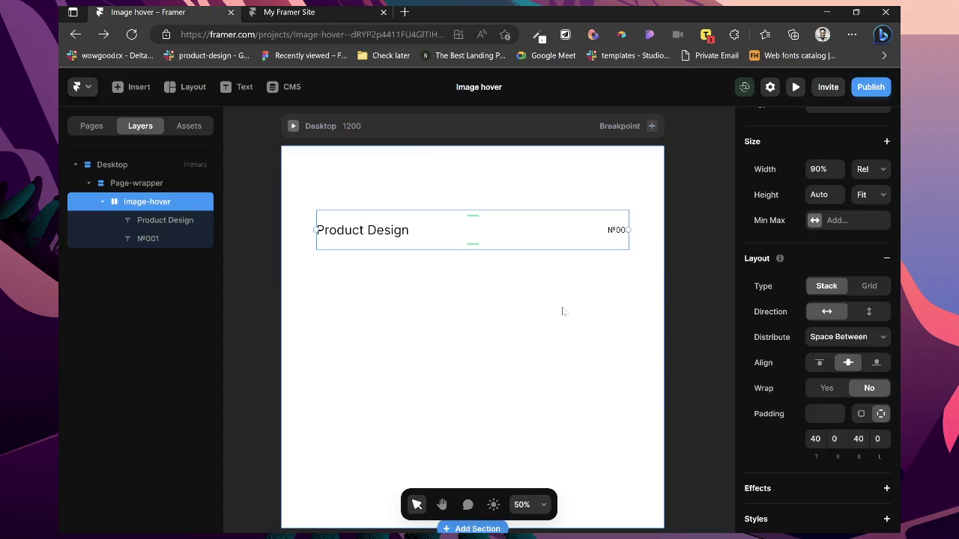
# - Draw a new frame below the row and name it 'divider'
pyautogui.press('f')
pyautogui.moveTo(441, 227); pyautogui.dragTo(497, 272)
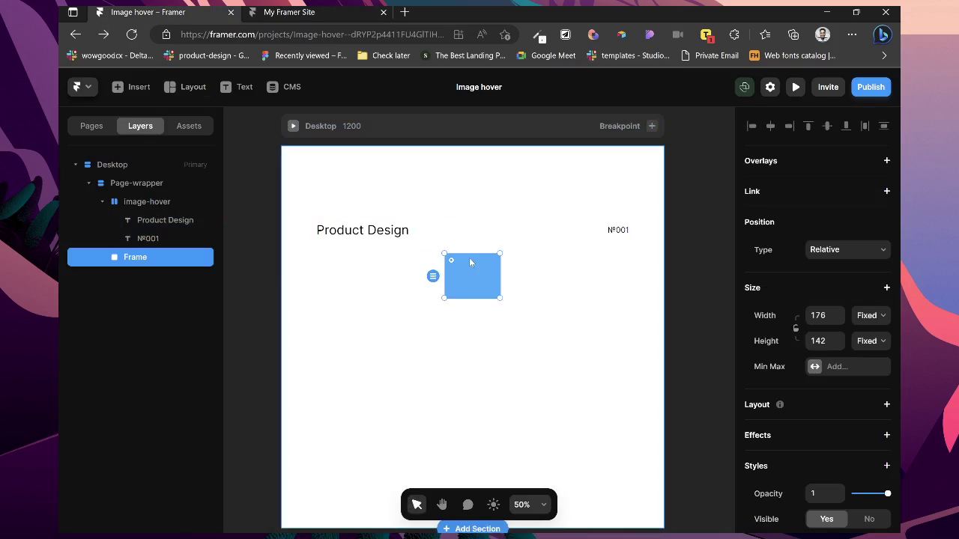
pyautogui.doubleClick(144, 259)
pyautogui.write('v')
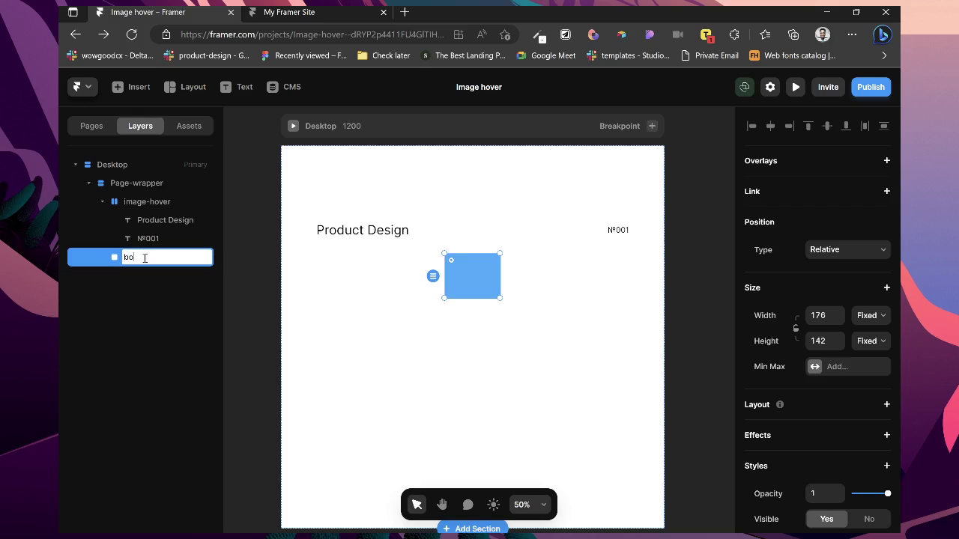
pyautogui.write('oder')
pyautogui.hotkey('ctrl', 'a')
pyautogui.write('divider')
pyautogui.press('Return')
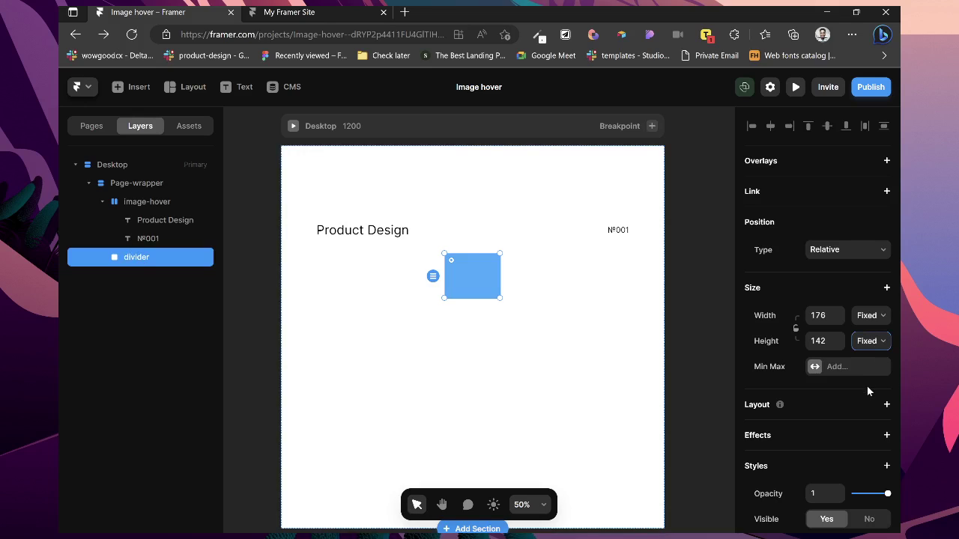
# - Make the divider 4 tall, absolutely positioned, at 100% width
pyautogui.click(821, 343)
pyautogui.write('4')
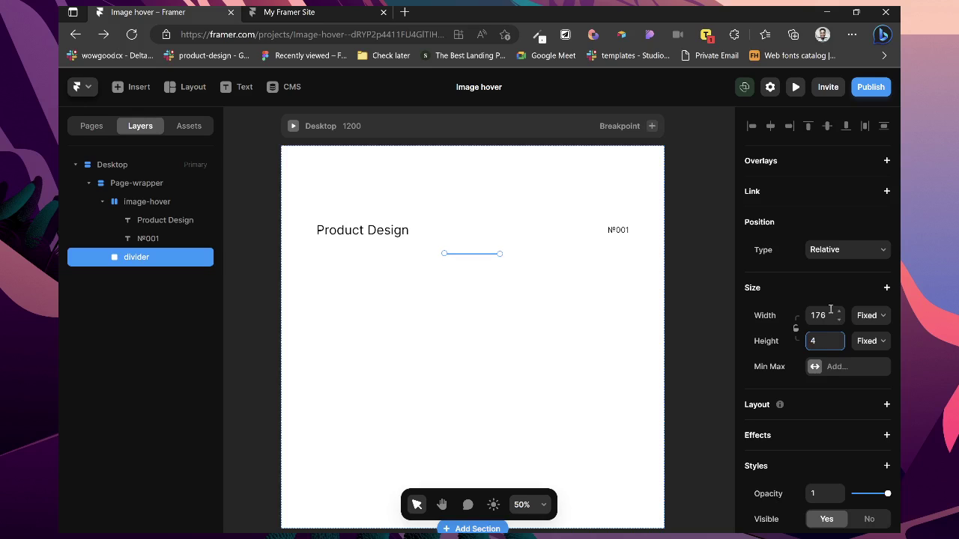
pyautogui.press('Return')
pyautogui.click(824, 268)
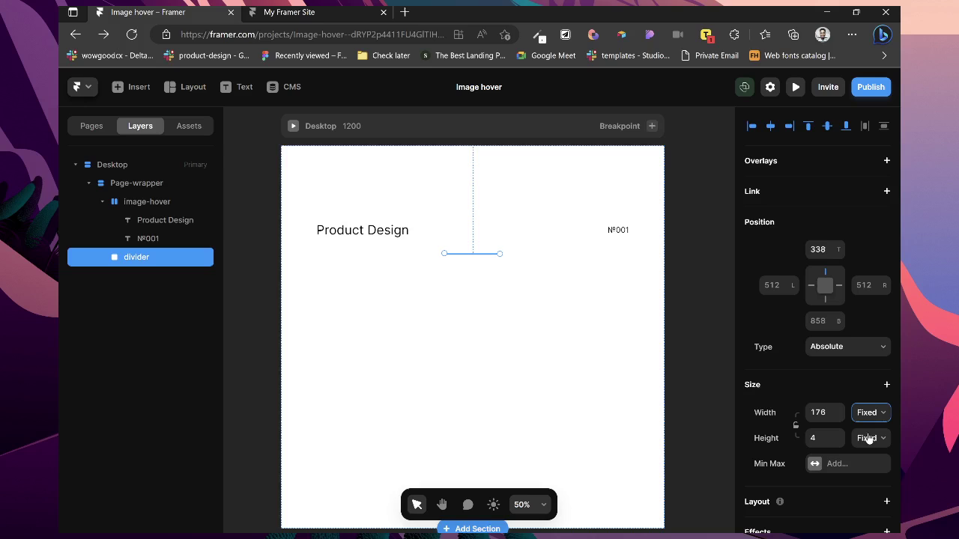
pyautogui.click(814, 412)
pyautogui.write('100%')
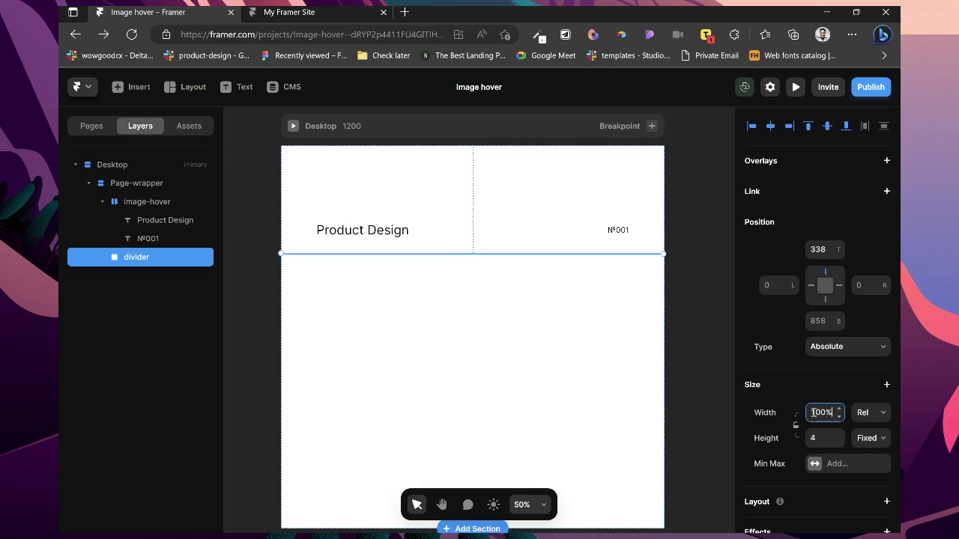
# - Move the divider into image-hover, aligned to its bottom edge at full width
pyautogui.click(102, 207)
pyautogui.moveTo(133, 217); pyautogui.dragTo(140, 204)
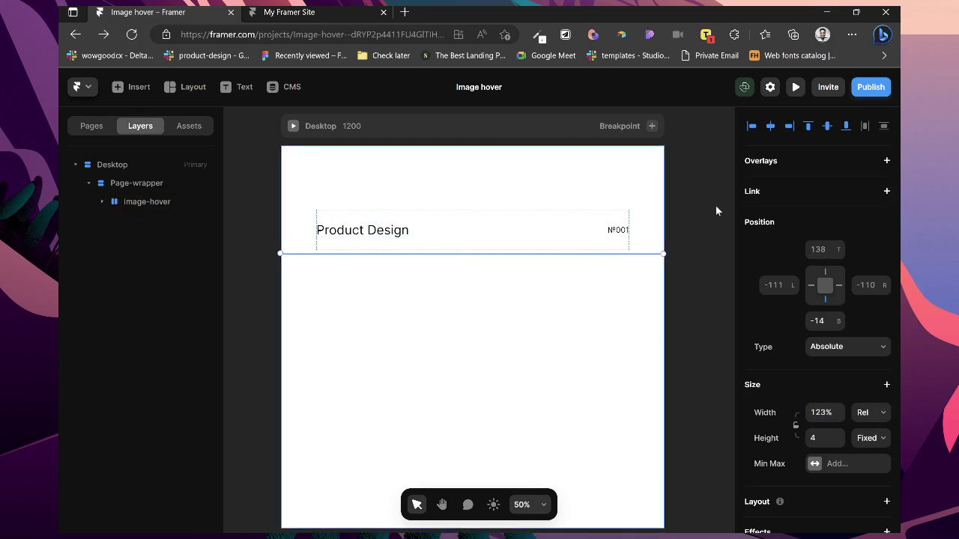
pyautogui.click(847, 126)
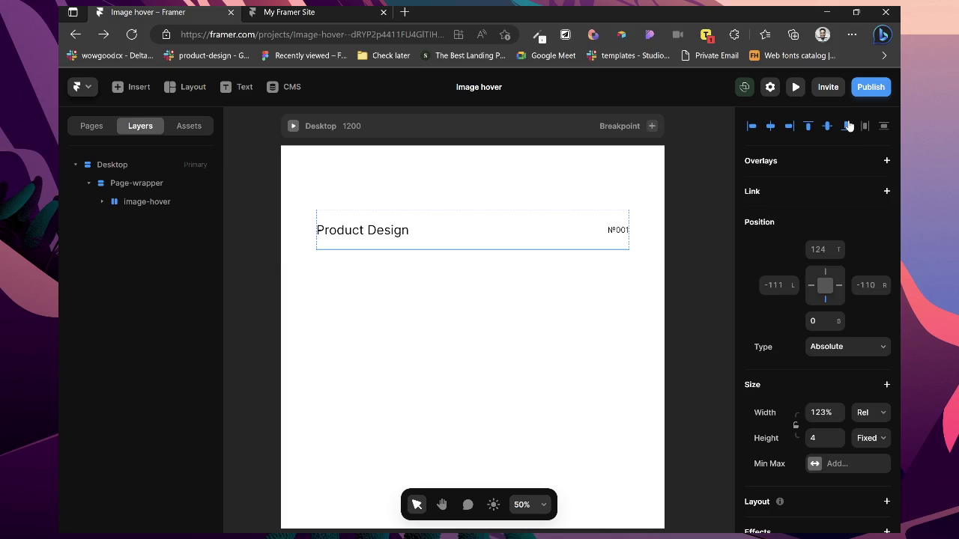
pyautogui.click(817, 412)
pyautogui.write('100')
# - Fill the divider with light grey #E6E6E6 and duplicate it
pyautogui.scroll(-5, 817, 412)
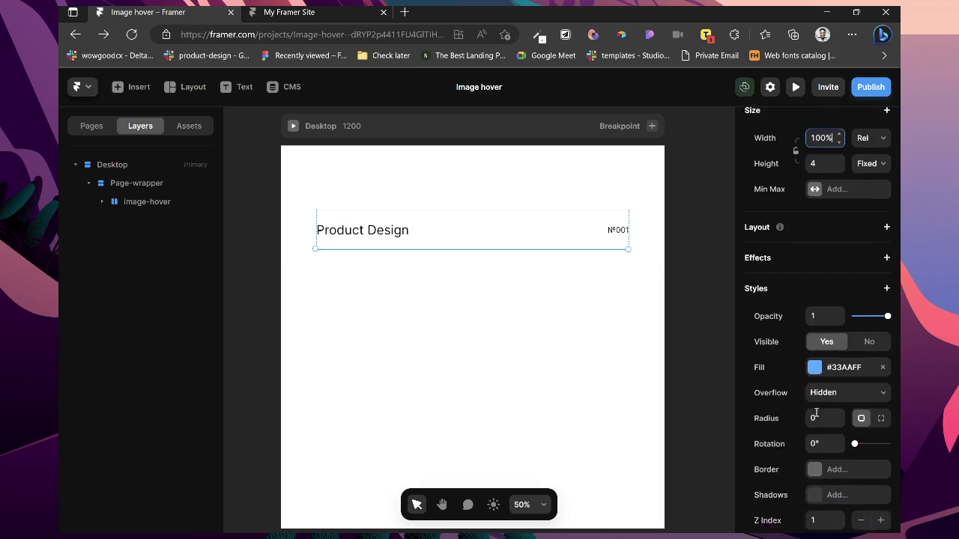
pyautogui.click(815, 358)
pyautogui.moveTo(569, 342)
pyautogui.mouseDown()
pyautogui.moveTo(566, 349)
pyautogui.moveTo(564, 330)
pyautogui.moveTo(560, 341)
pyautogui.mouseUp()
pyautogui.click(463, 319)
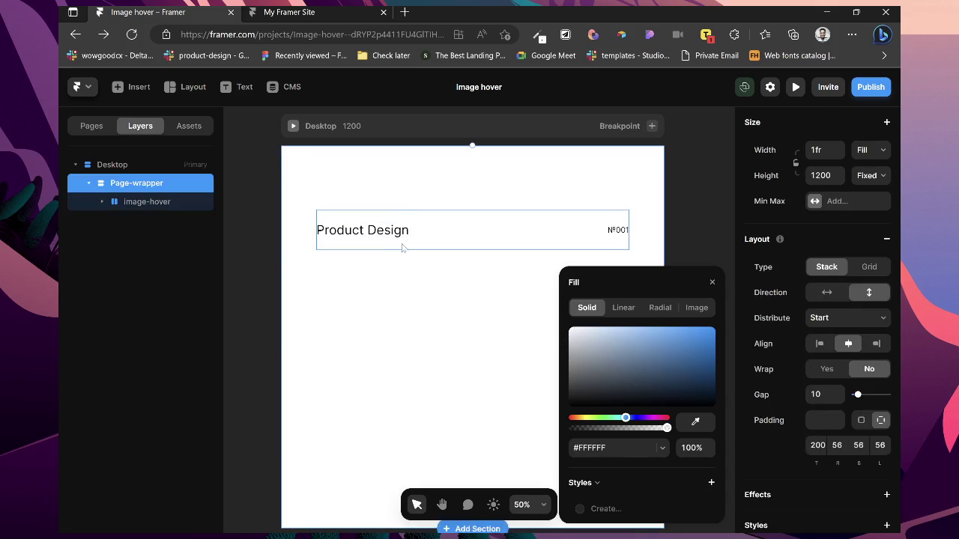
pyautogui.click(103, 202)
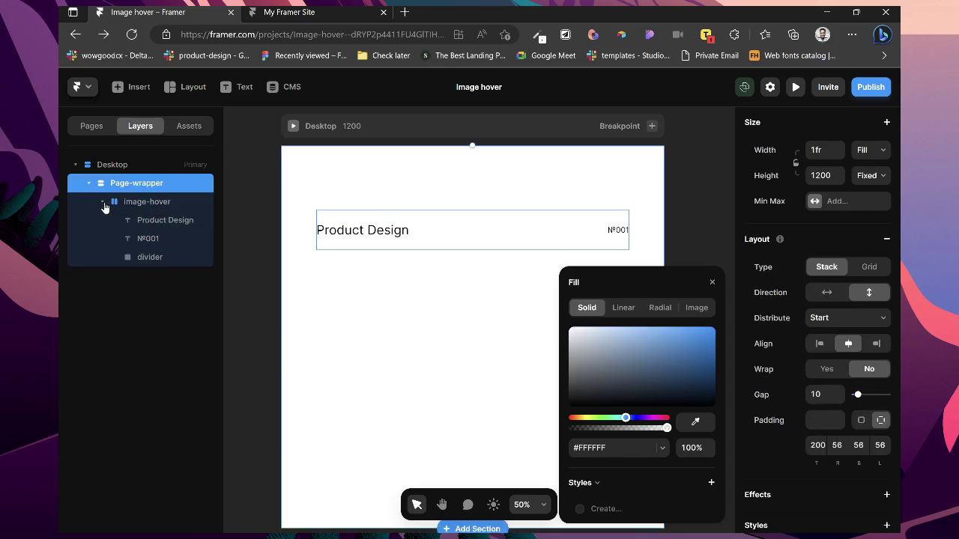
pyautogui.click(148, 256)
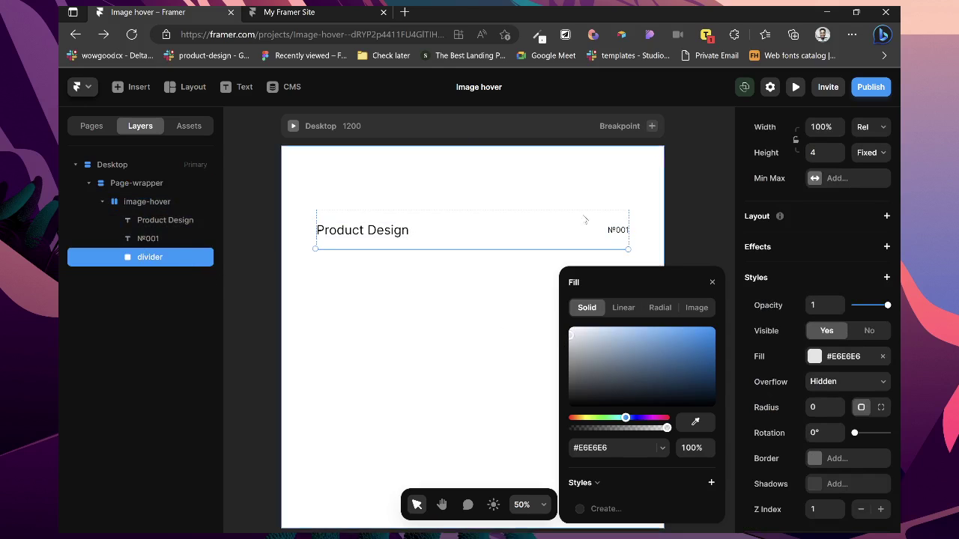
pyautogui.click(712, 282)
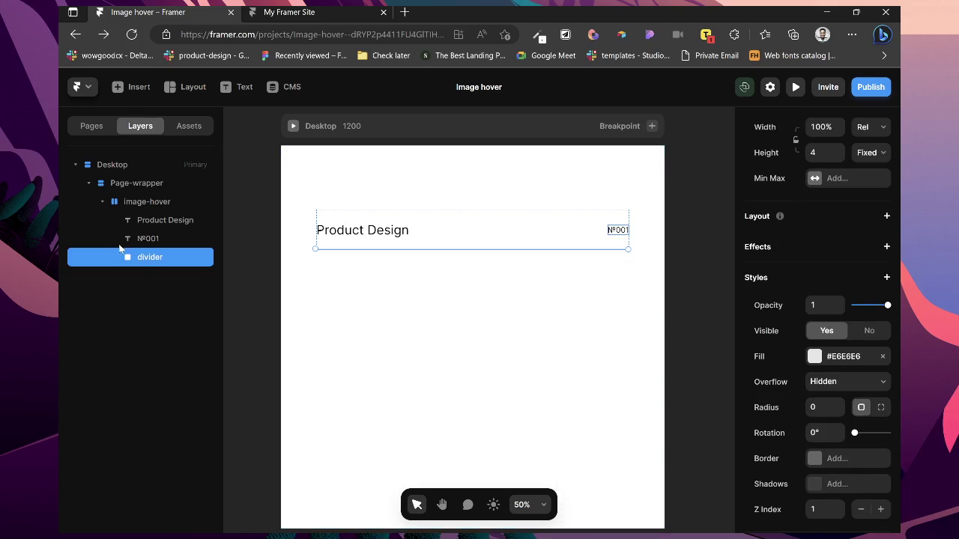
pyautogui.hotkey('ctrl', 'd')
# - Nest the divider copy inside divider, name it line, and give divider a horizontal stack
pyautogui.moveTo(143, 276); pyautogui.dragTo(159, 257)
pyautogui.doubleClick(163, 276)
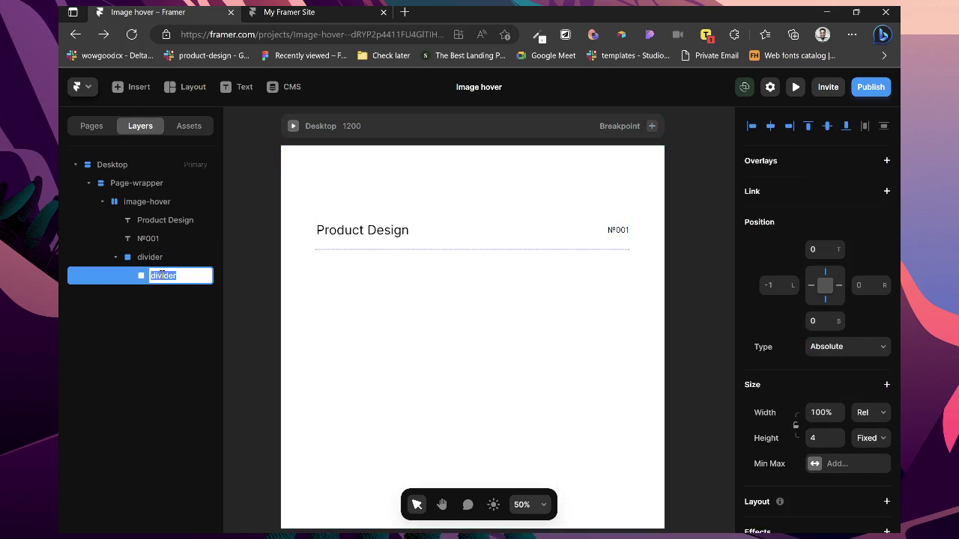
pyautogui.write('line')
pyautogui.press('Return')
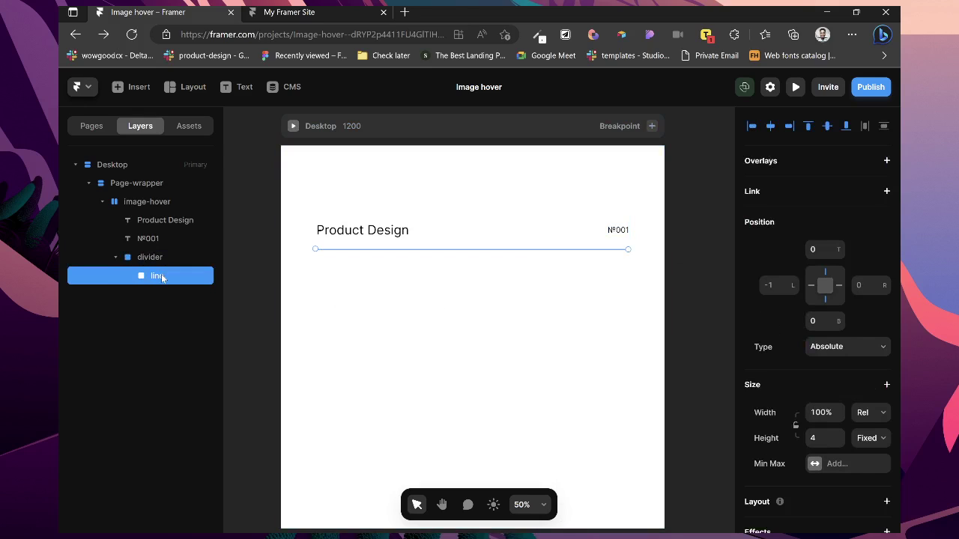
pyautogui.click(161, 259)
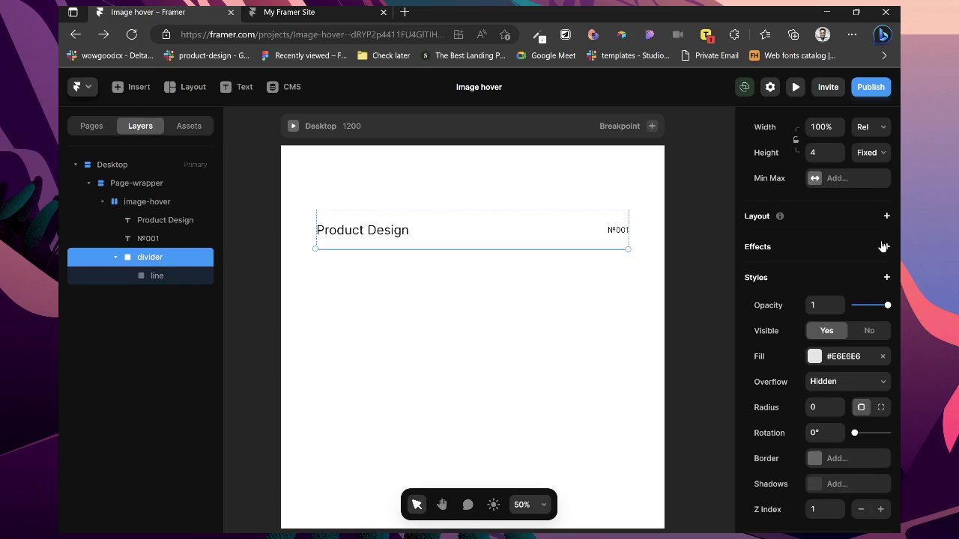
pyautogui.click(887, 216)
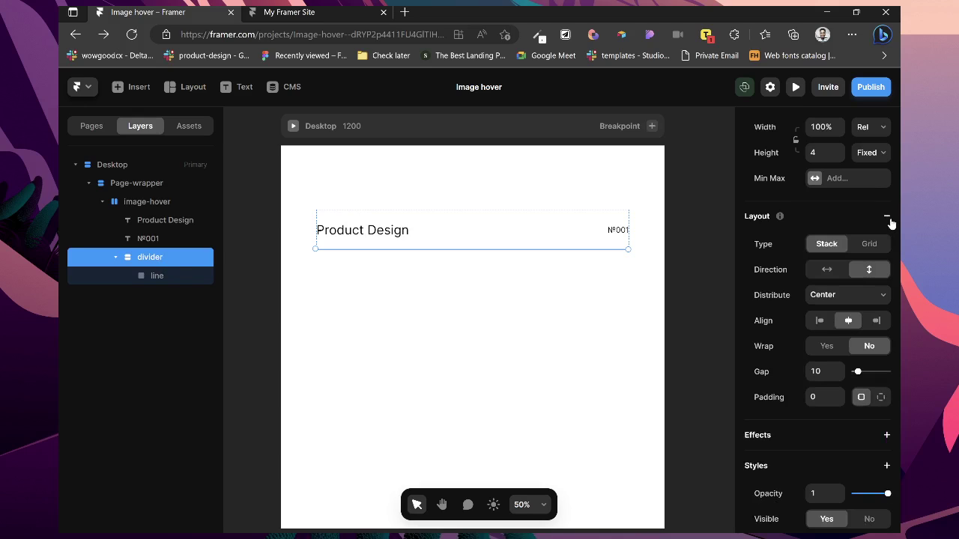
pyautogui.click(826, 269)
# - Fill line with #7D7D7D and set its width to 0%, then select image-hover
pyautogui.click(161, 276)
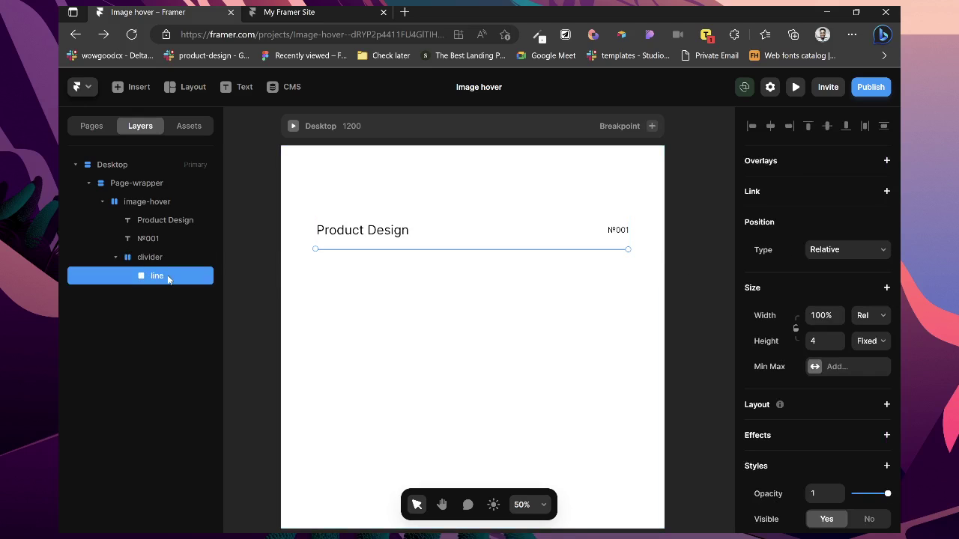
pyautogui.scroll(-5, 846, 344)
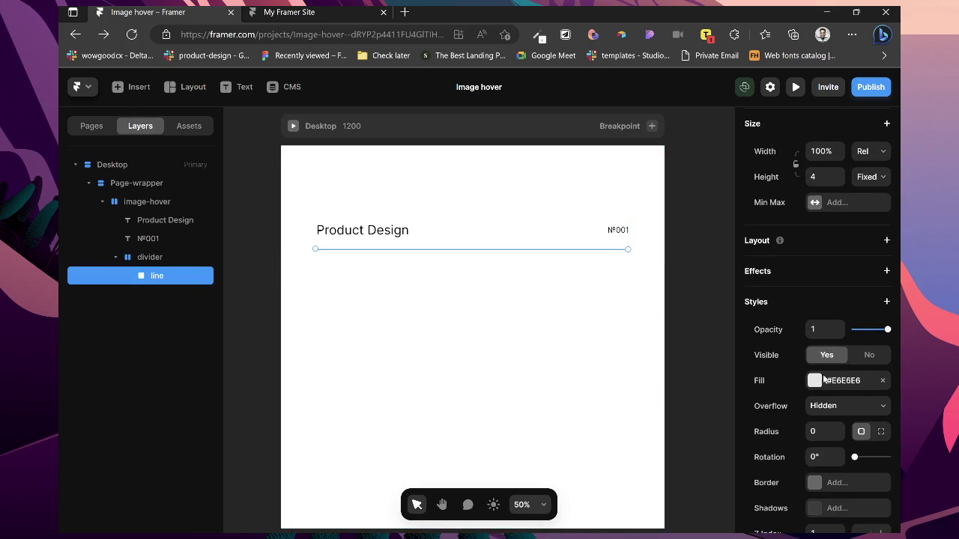
pyautogui.click(824, 381)
pyautogui.write('7D7D7D')
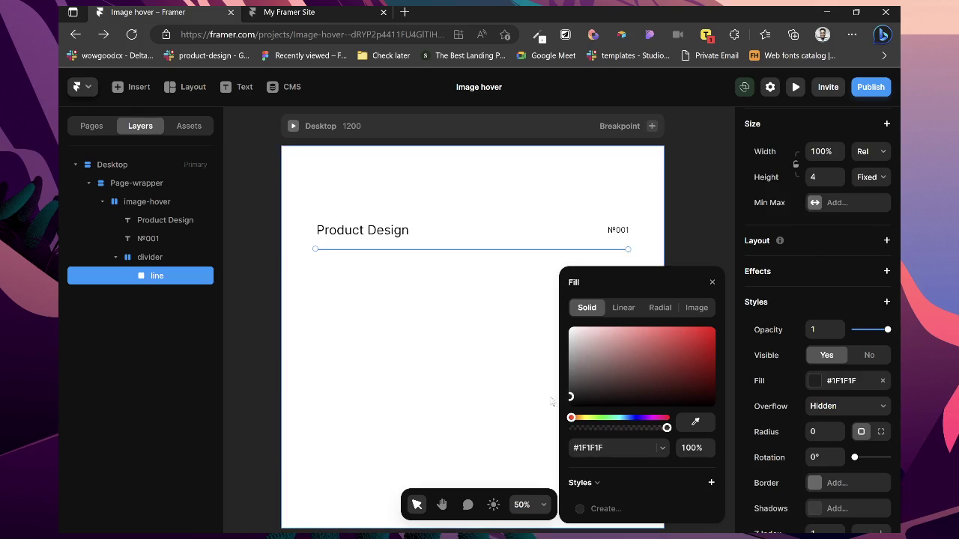
pyautogui.press('Return')
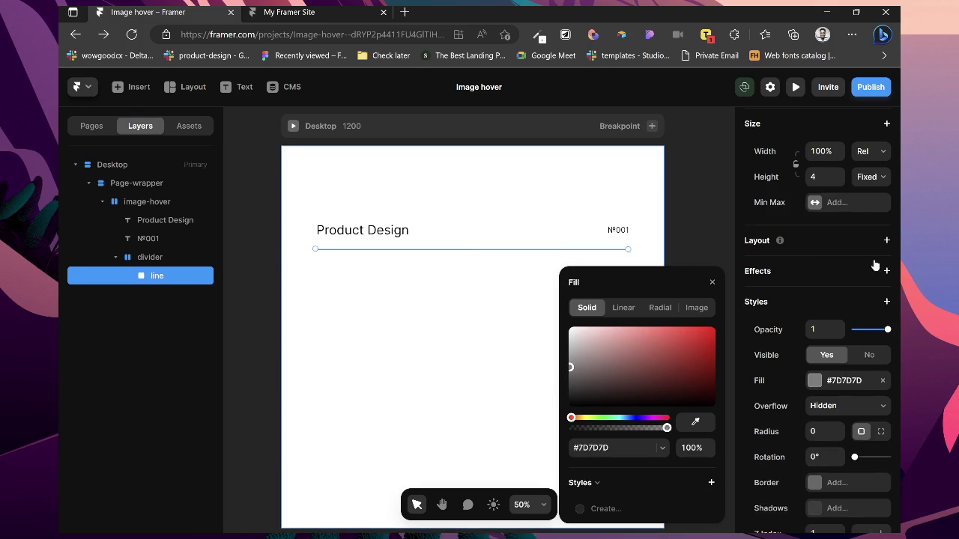
pyautogui.click(822, 150)
pyautogui.write('0%')
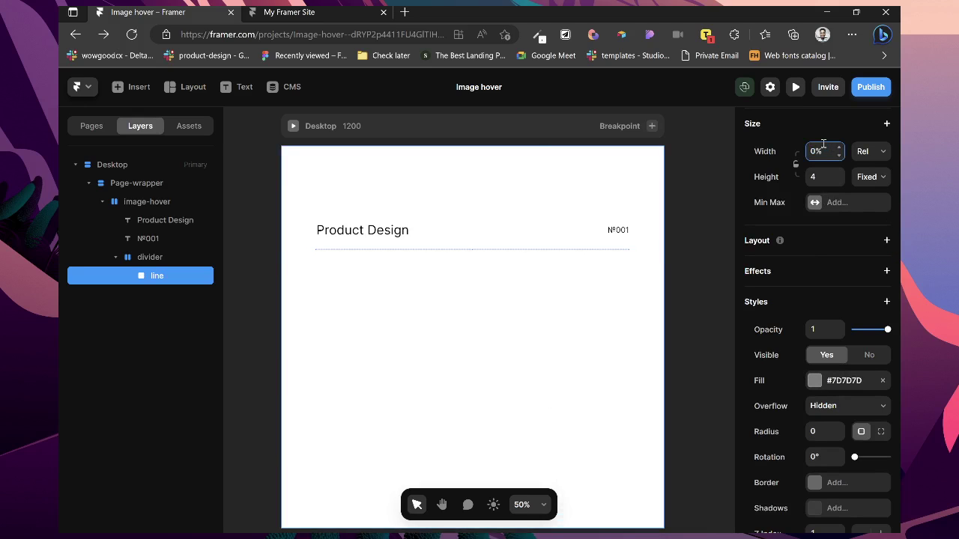
pyautogui.click(424, 352)
pyautogui.click(415, 218)
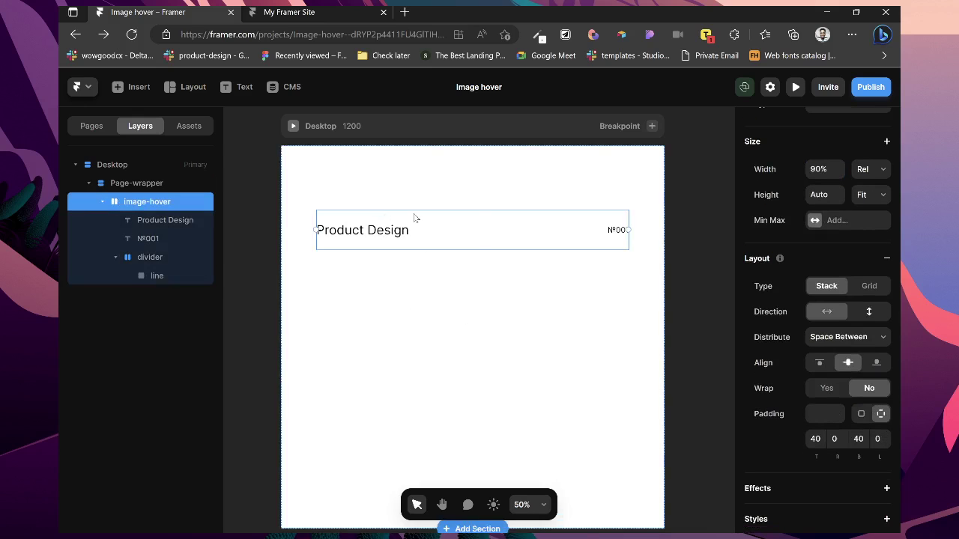
pyautogui.press('f')
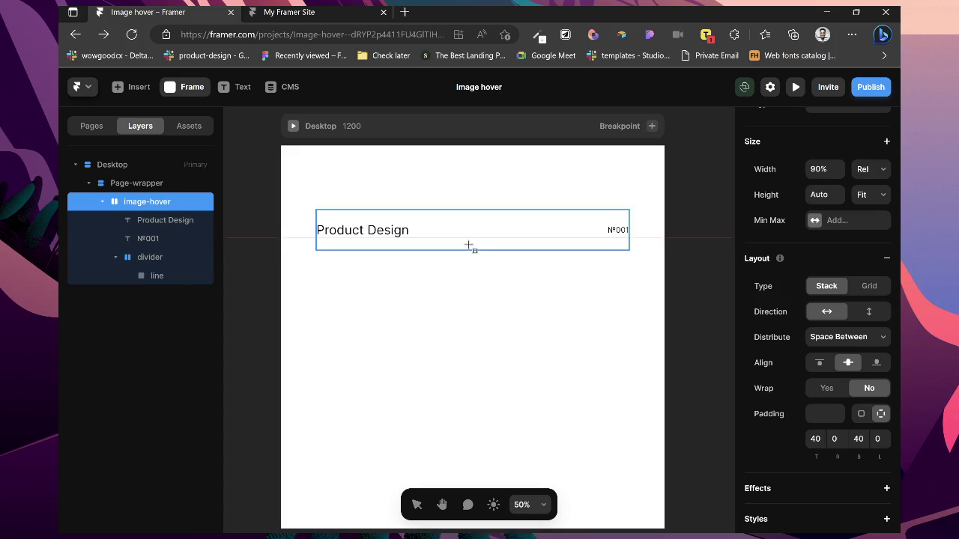
# - Draw an absolutely positioned frame in the row with a relative percentage width
pyautogui.moveTo(428, 210); pyautogui.dragTo(492, 257)
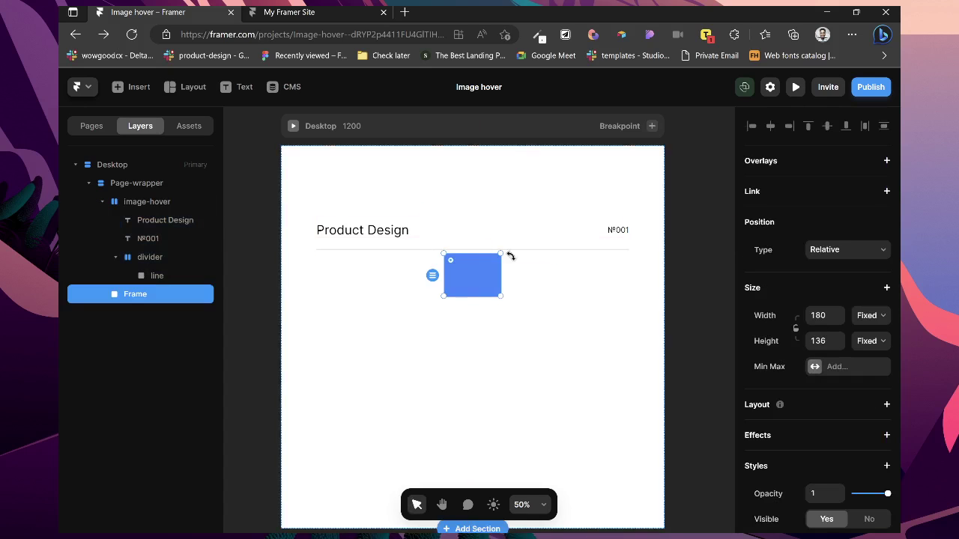
pyautogui.click(828, 264)
pyautogui.click(860, 424)
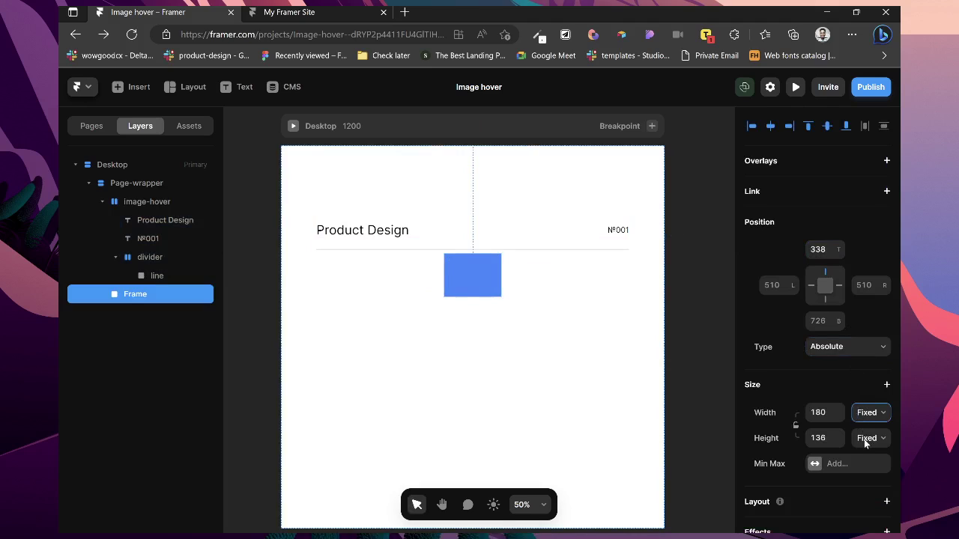
pyautogui.click(867, 442)
pyautogui.click(824, 414)
pyautogui.write('100')
pyautogui.press('Return')
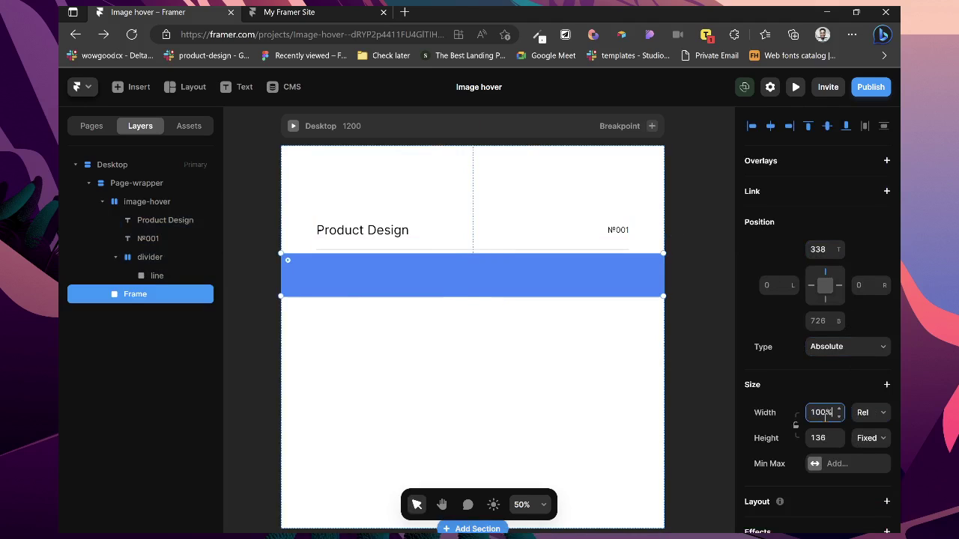
pyautogui.hotkey('ctrl', 'a')
pyautogui.write('33')
pyautogui.press('Return')
pyautogui.write('0')
pyautogui.press('Return')
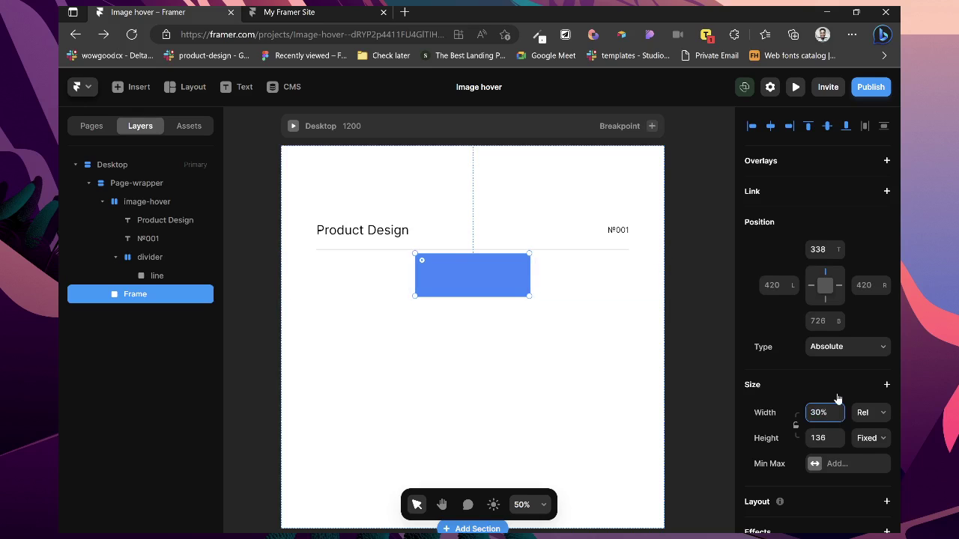
# - Make the frame 100% relative height and align it to the left edge
pyautogui.click(874, 439)
pyautogui.click(871, 465)
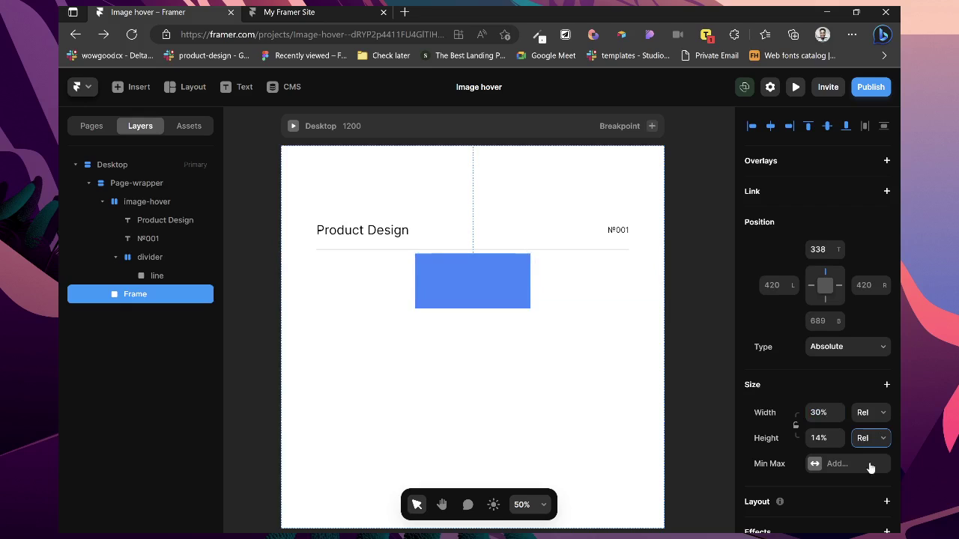
pyautogui.click(823, 438)
pyautogui.write('100')
pyautogui.press('Return')
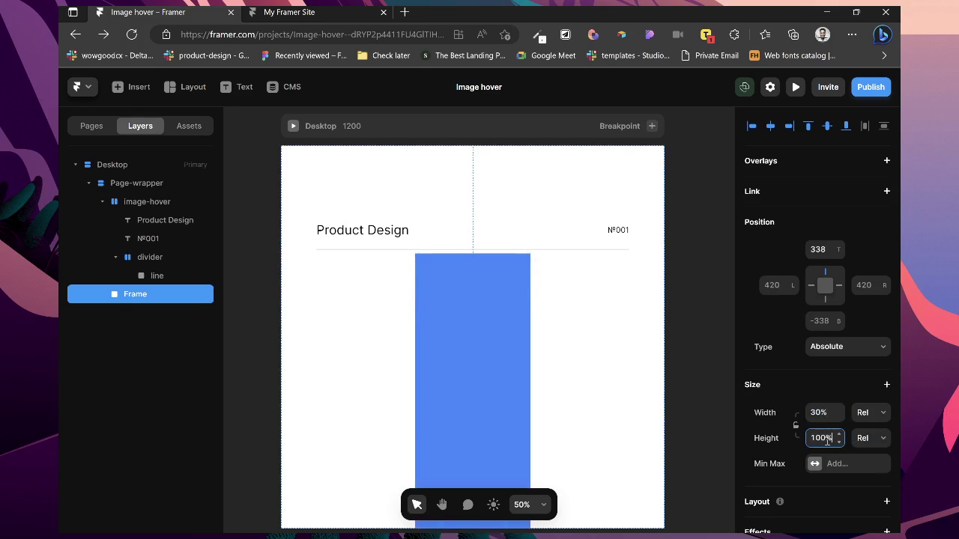
pyautogui.click(752, 129)
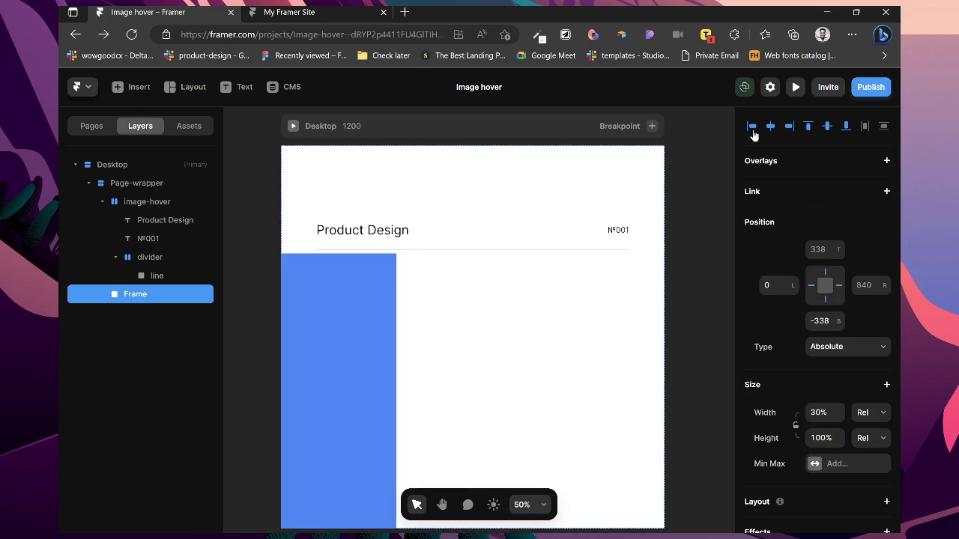
# - Move the frame into image-hover ahead of divider at 100% height, remove its fill, and duplicate it
pyautogui.click(115, 258)
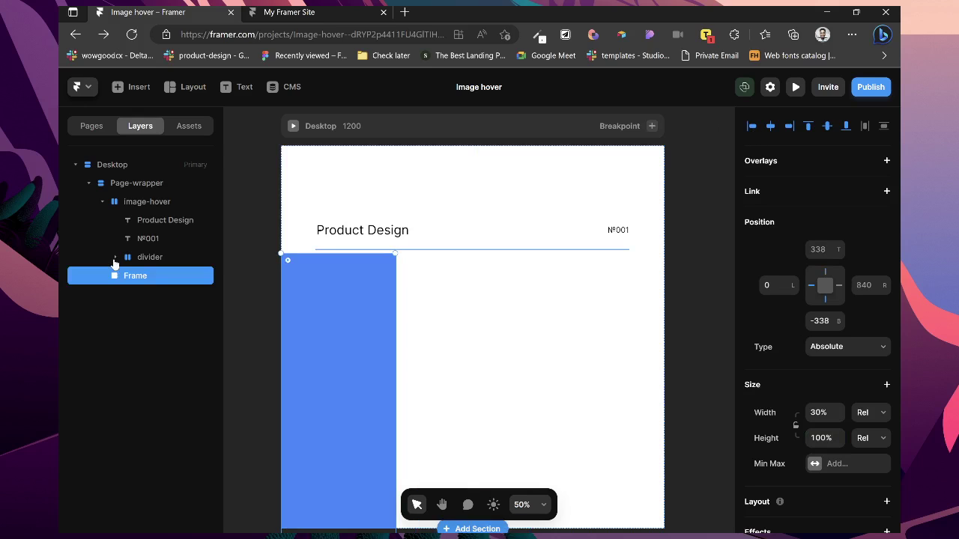
pyautogui.moveTo(129, 274); pyautogui.dragTo(129, 251)
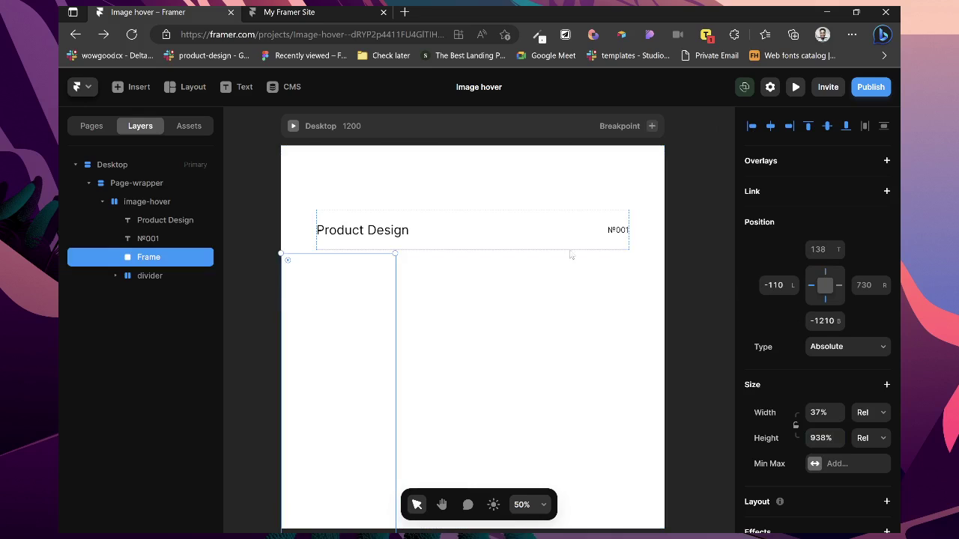
pyautogui.click(752, 127)
pyautogui.click(824, 437)
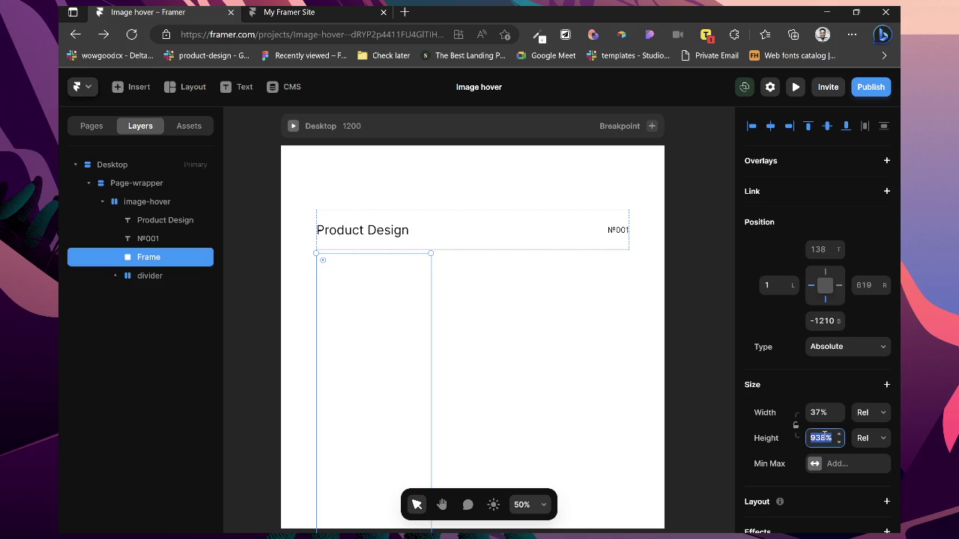
pyautogui.write('100')
pyautogui.press('Return')
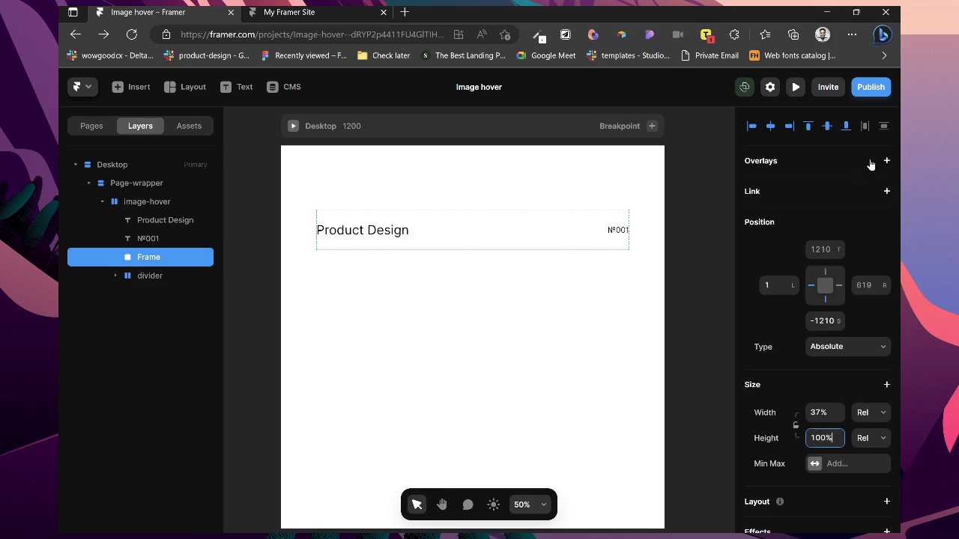
pyautogui.click(807, 128)
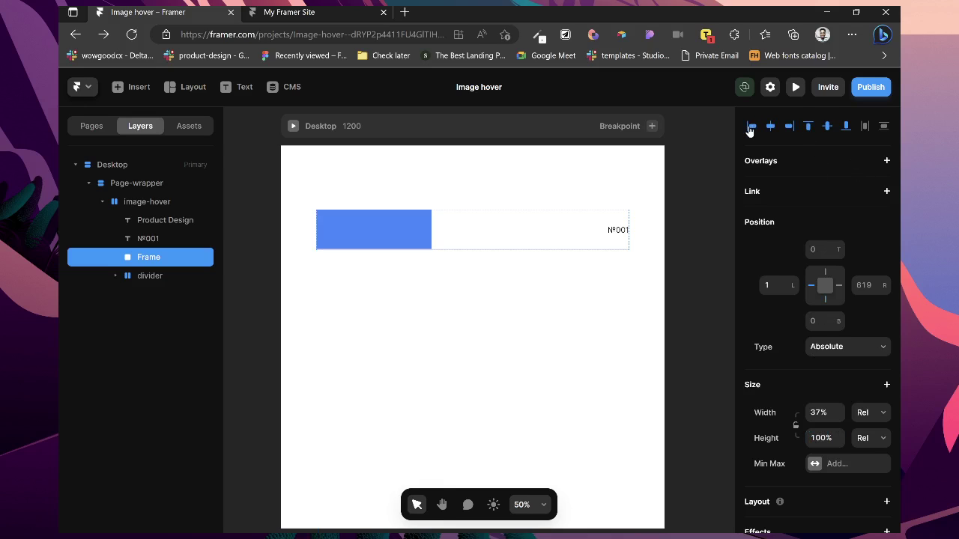
pyautogui.scroll(-4, 869, 360)
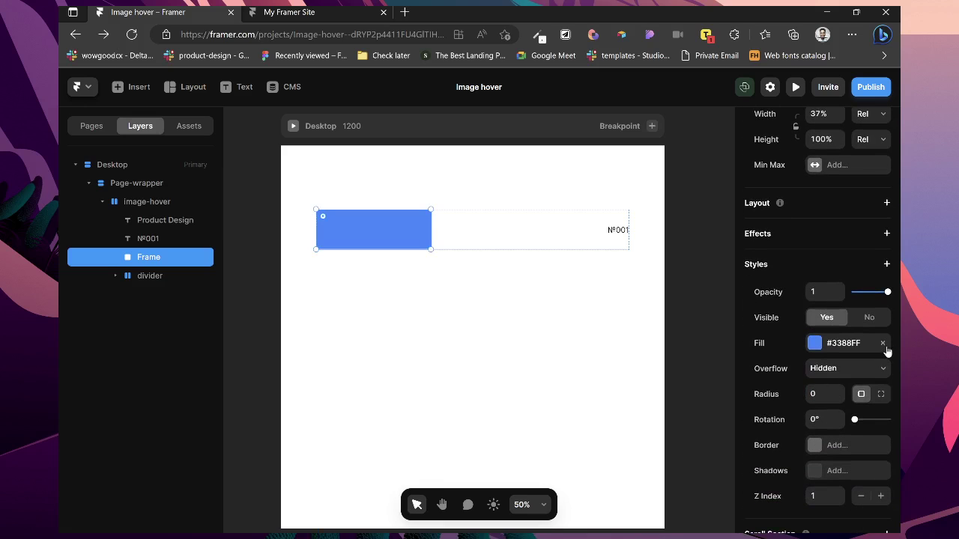
pyautogui.click(883, 343)
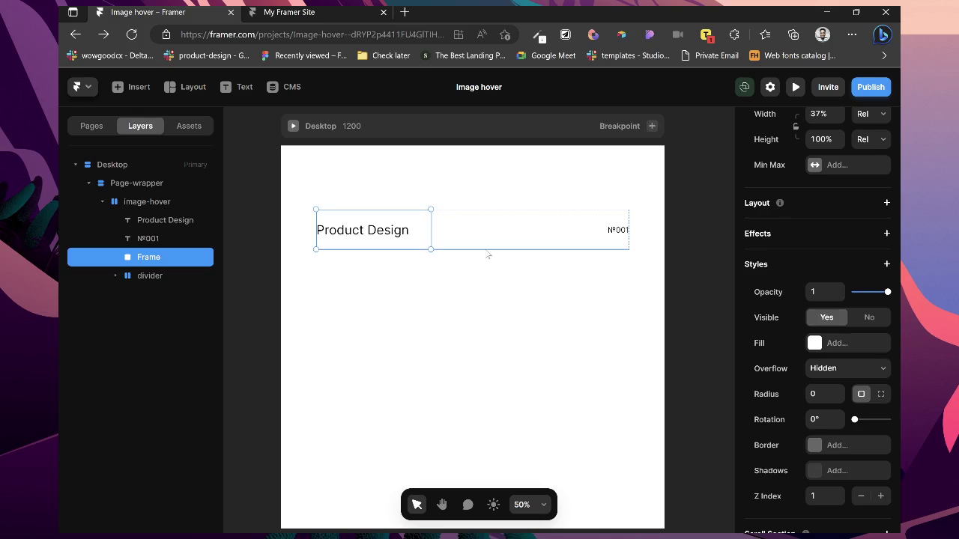
pyautogui.hotkey('ctrl', 'd')
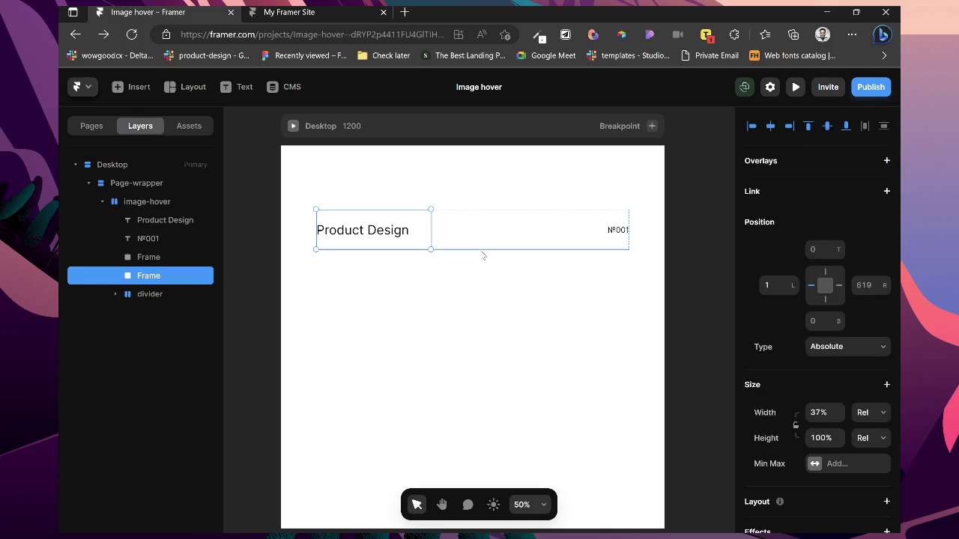
# - Align the copy to the row's right edge and name the two frames left and right
pyautogui.click(790, 127)
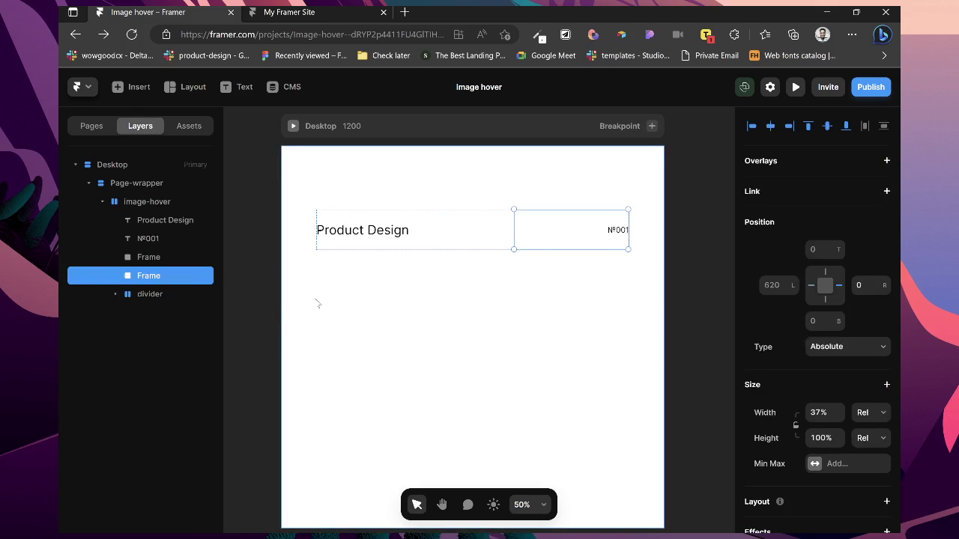
pyautogui.doubleClick(159, 276)
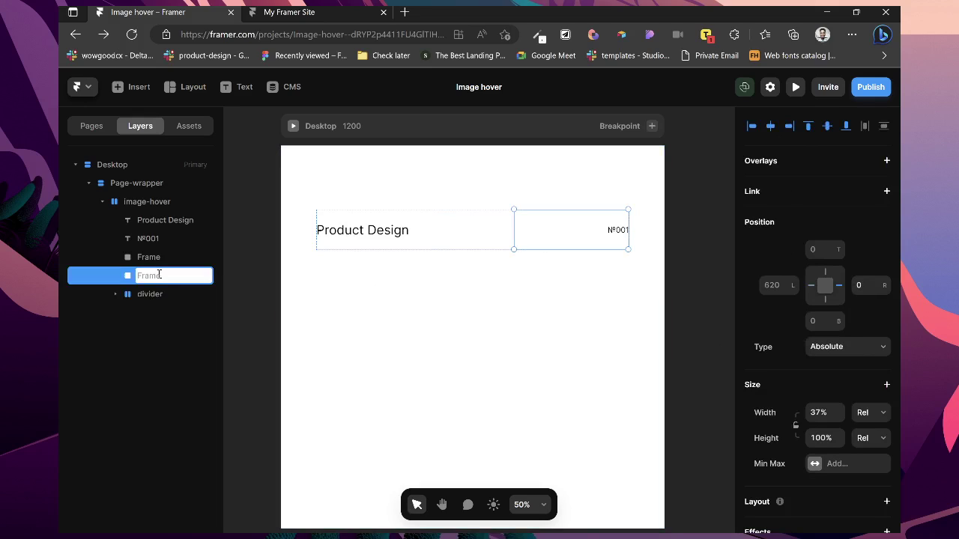
pyautogui.write('left')
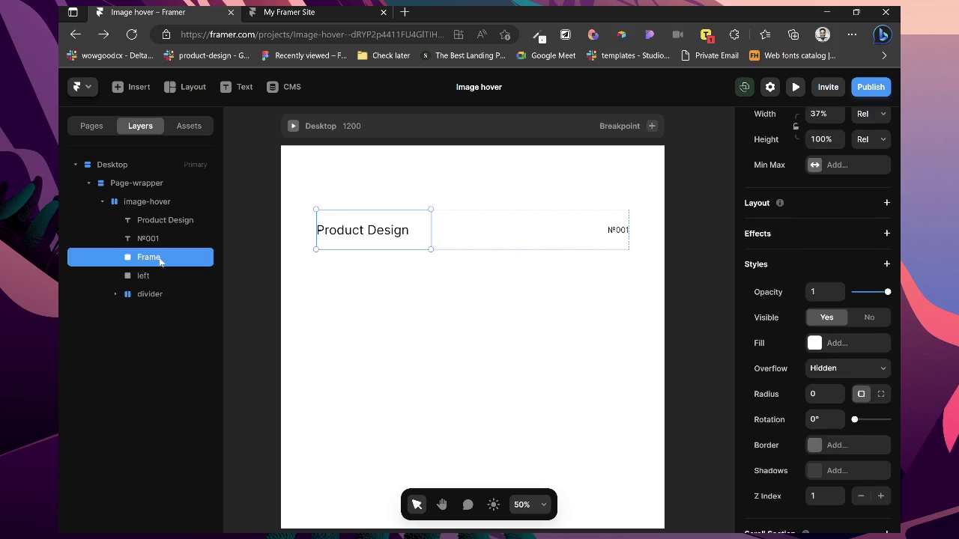
pyautogui.doubleClick(160, 257)
pyautogui.write('right')
pyautogui.press('Return')
pyautogui.press('f')
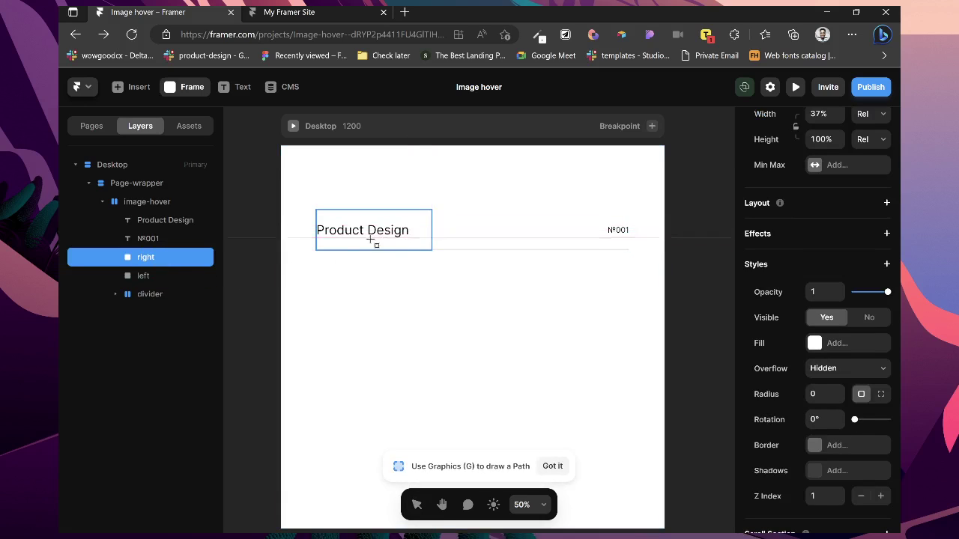
# - Duplicate the left frame and name the copy Image
pyautogui.click(126, 279)
pyautogui.hotkey('ctrl', 'd')
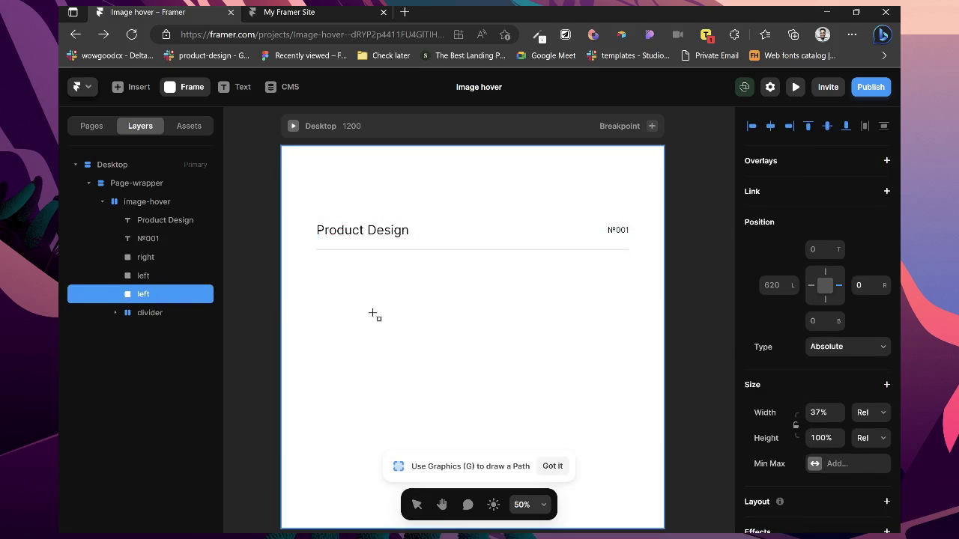
pyautogui.scroll(-2, 814, 385)
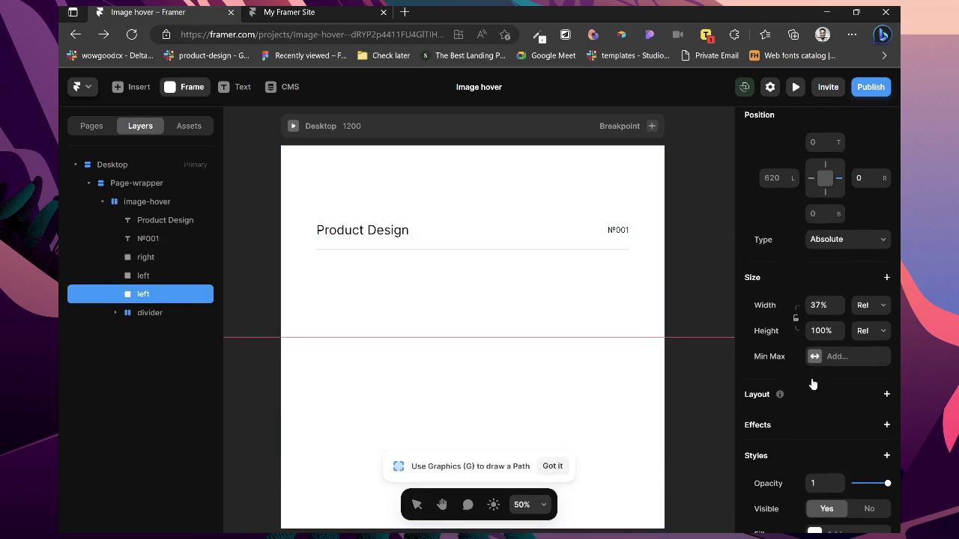
pyautogui.doubleClick(144, 295)
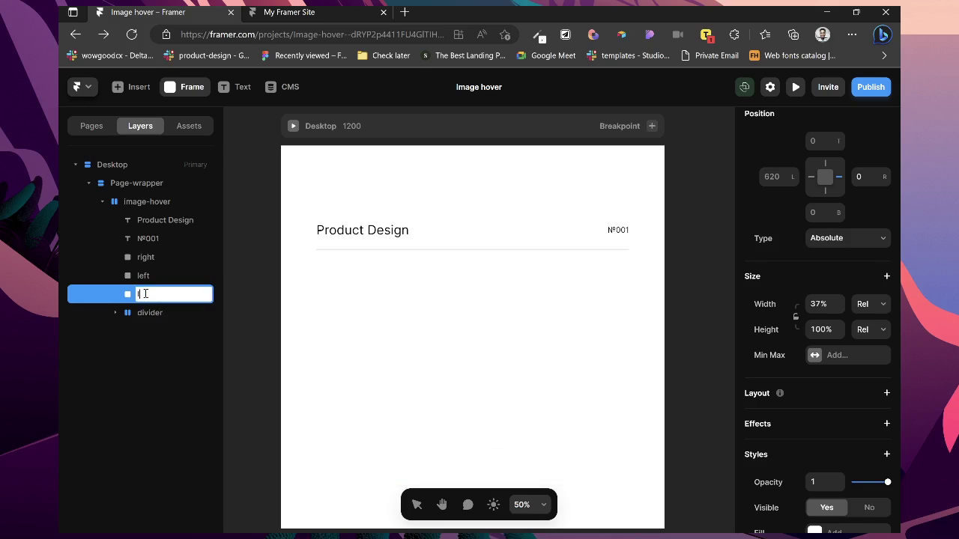
pyautogui.press('Return')
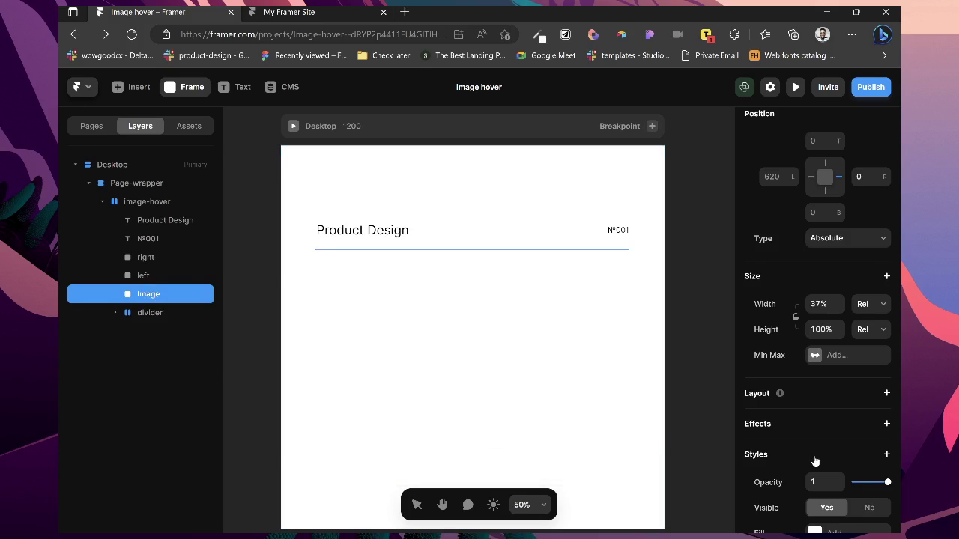
# - Give Image a fixed 360 × 312 size and a #2E85FF blue fill
pyautogui.click(871, 304)
pyautogui.click(866, 318)
pyautogui.click(796, 318)
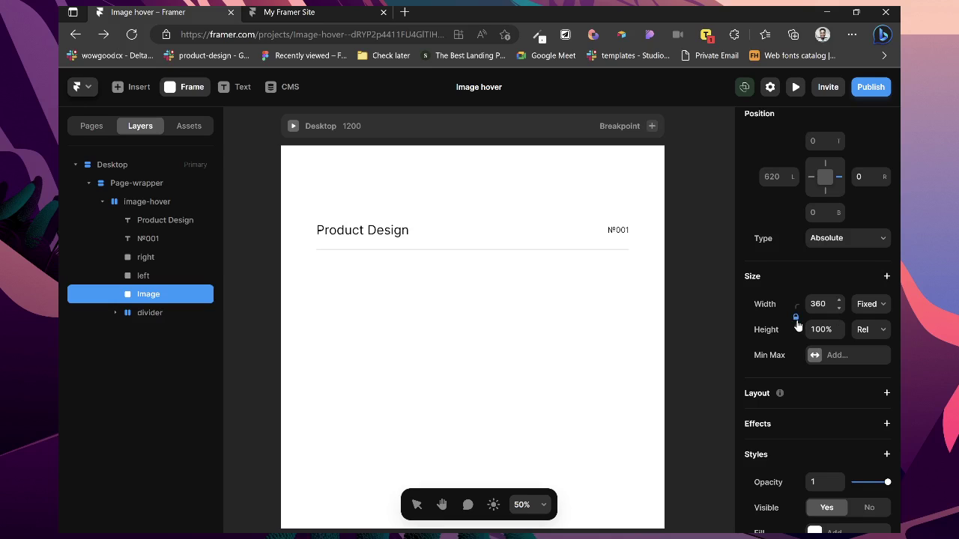
pyautogui.click(875, 331)
pyautogui.click(867, 353)
pyautogui.click(827, 335)
pyautogui.write('312')
pyautogui.press('Return')
pyautogui.scroll(-1, 830, 350)
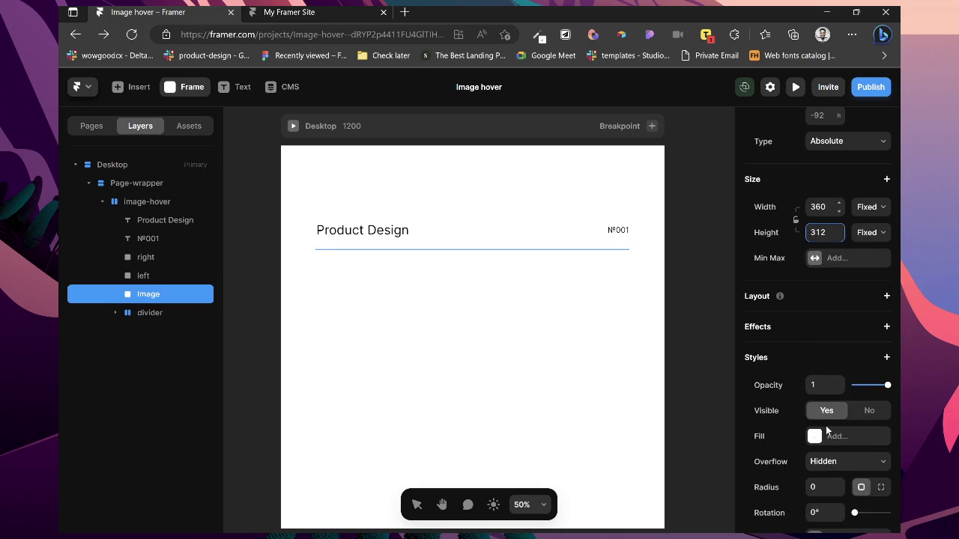
pyautogui.click(824, 436)
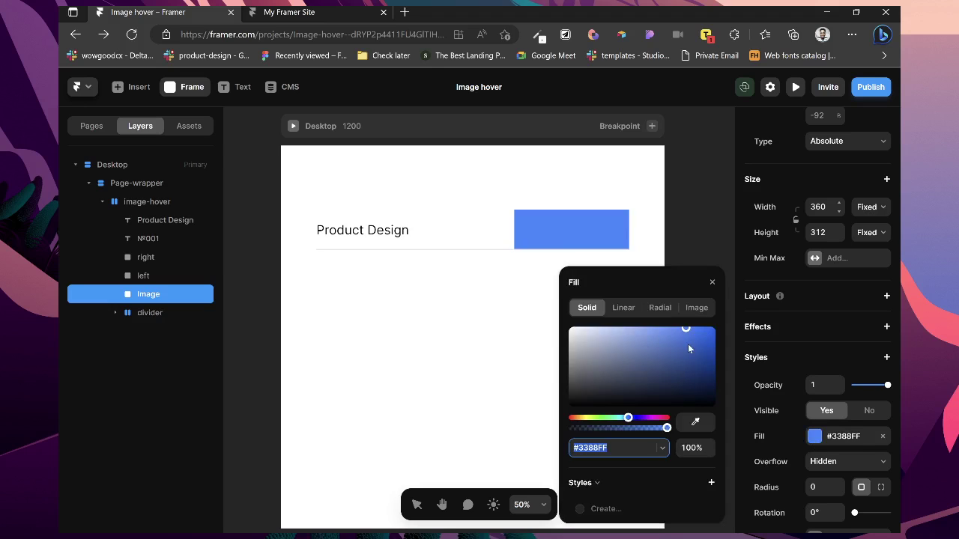
pyautogui.moveTo(688, 344); pyautogui.dragTo(690, 305)
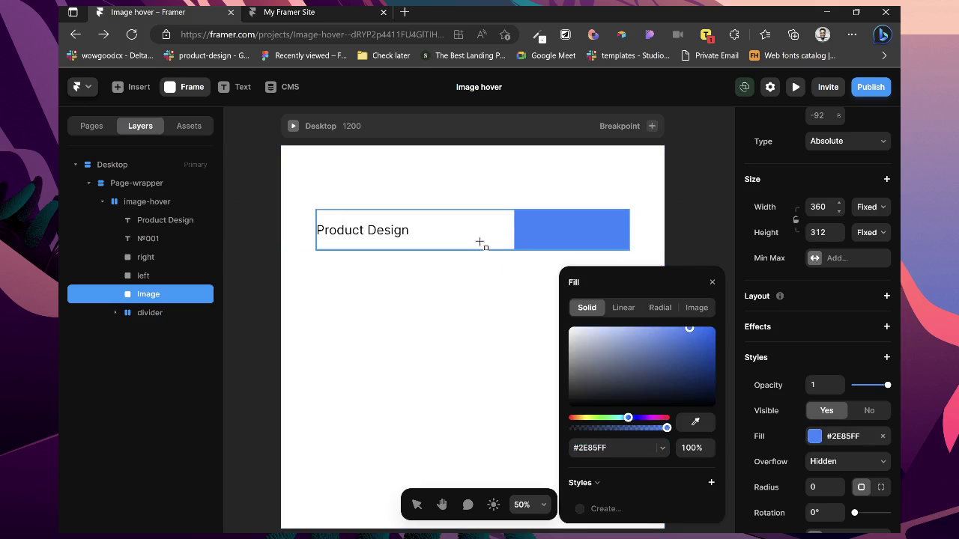
pyautogui.click(473, 296)
# - Set the image-hover row's Overflow to Visible
pyautogui.click(471, 218)
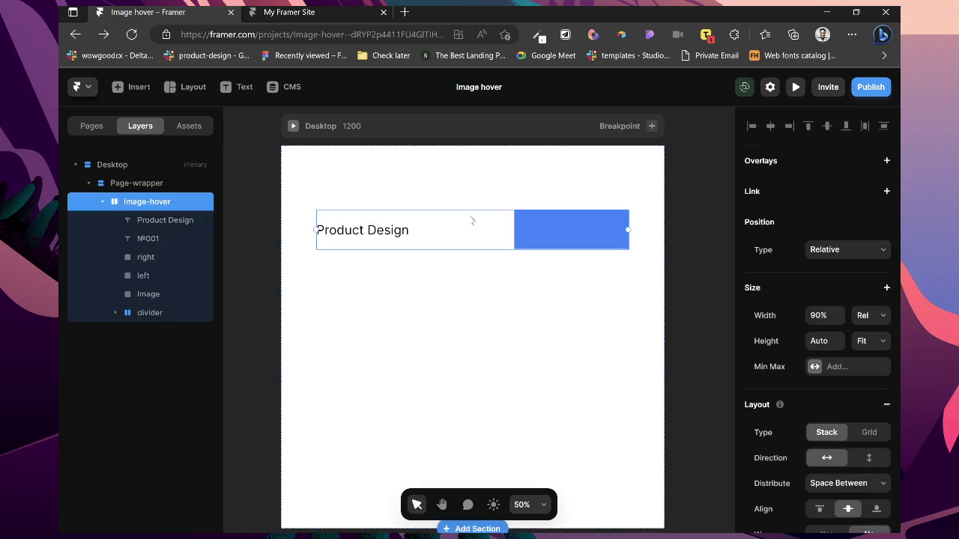
pyautogui.scroll(-5, 876, 393)
pyautogui.scroll(-3, 876, 393)
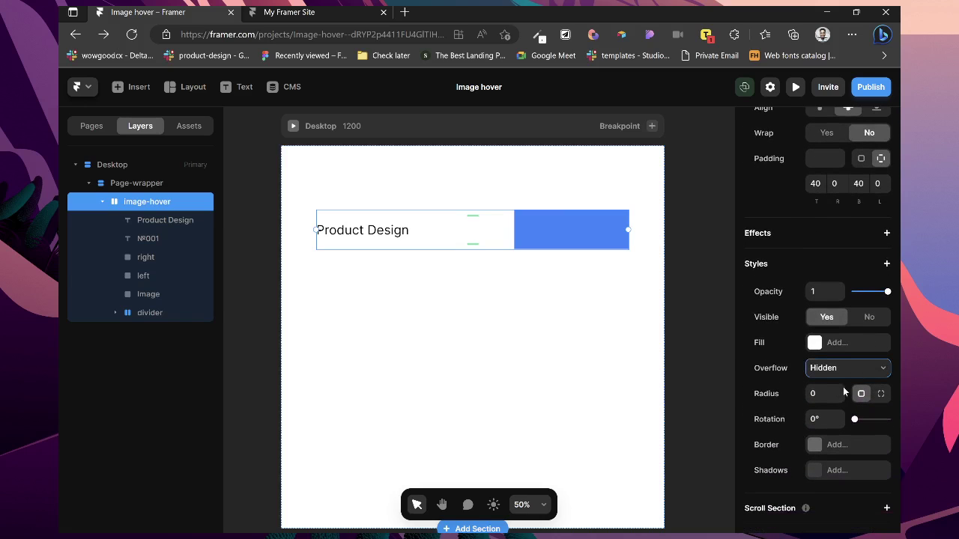
pyautogui.click(830, 396)
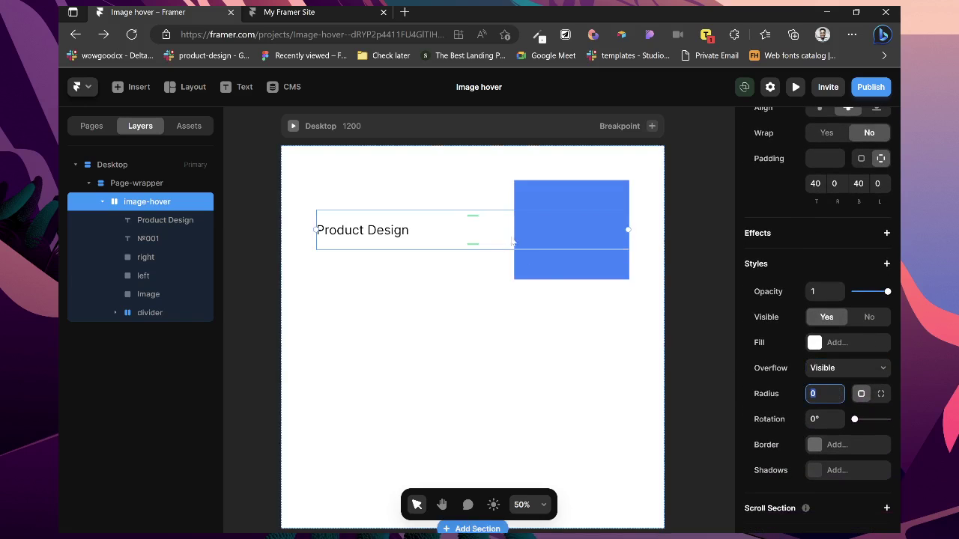
pyautogui.click(541, 196)
pyautogui.scroll(3, 848, 236)
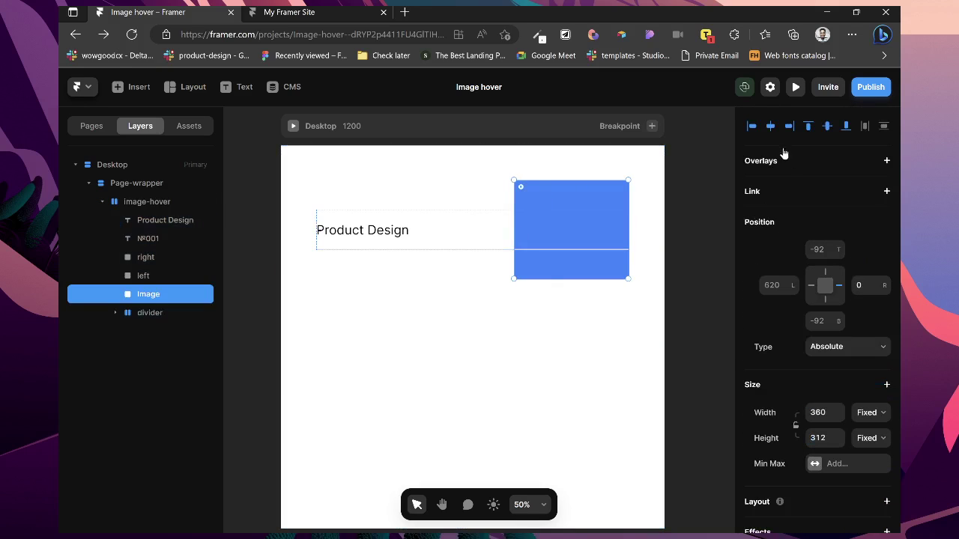
# - Centre Image horizontally in the row and raise its Z Index to 2
pyautogui.click(773, 127)
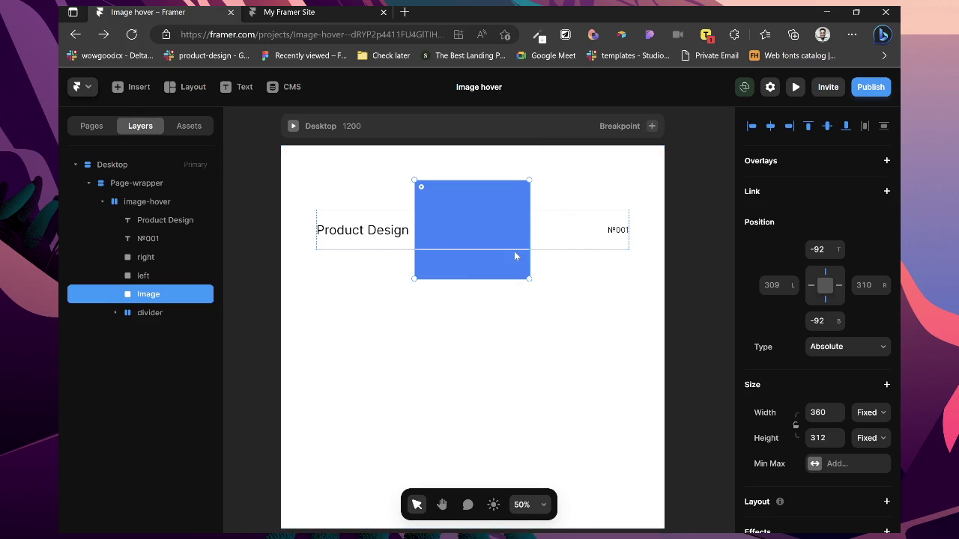
pyautogui.scroll(3, 515, 256)
pyautogui.scroll(-5, 880, 482)
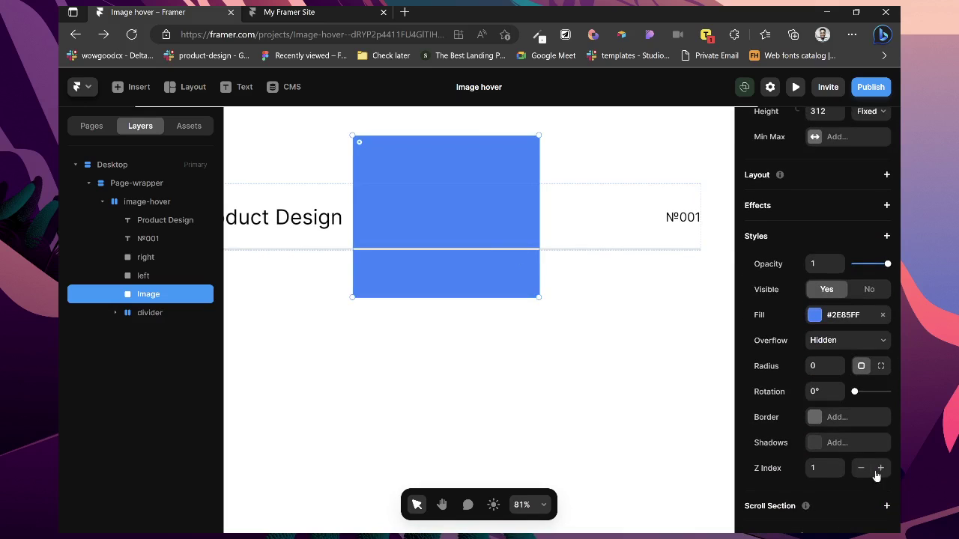
pyautogui.click(880, 468)
pyautogui.scroll(-4, 517, 255)
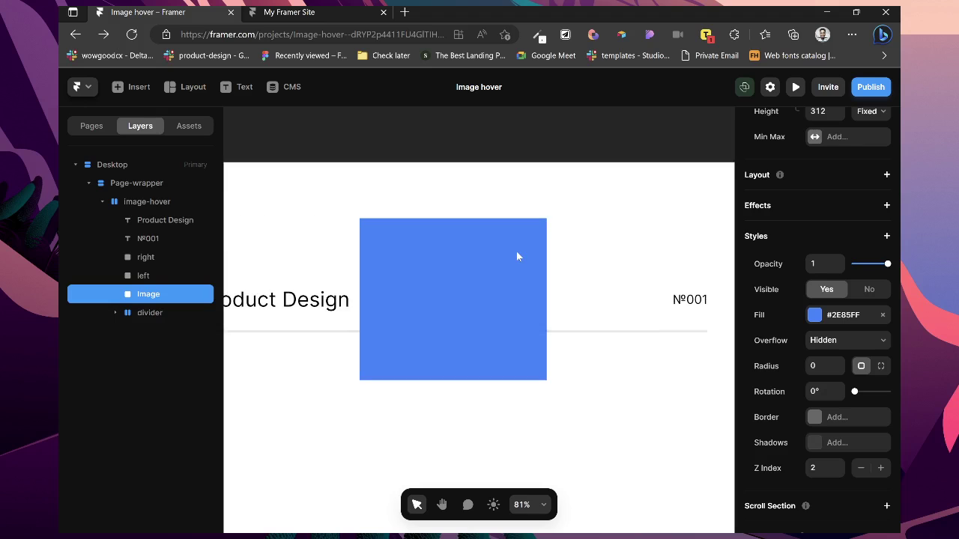
pyautogui.click(553, 268)
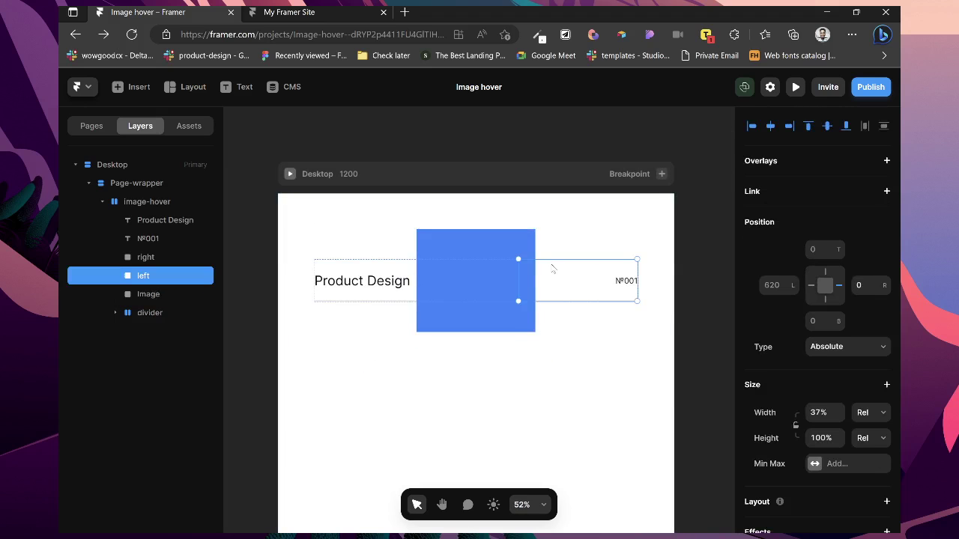
# - Turn the image-hover row into a component and add a second variant
pyautogui.click(171, 203)
pyautogui.rightClick(171, 202)
pyautogui.click(229, 198)
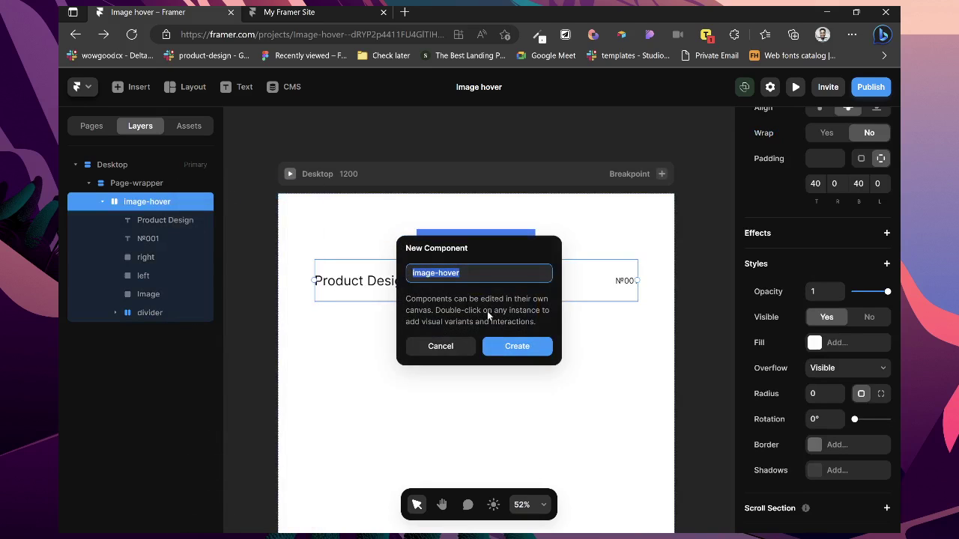
pyautogui.click(507, 348)
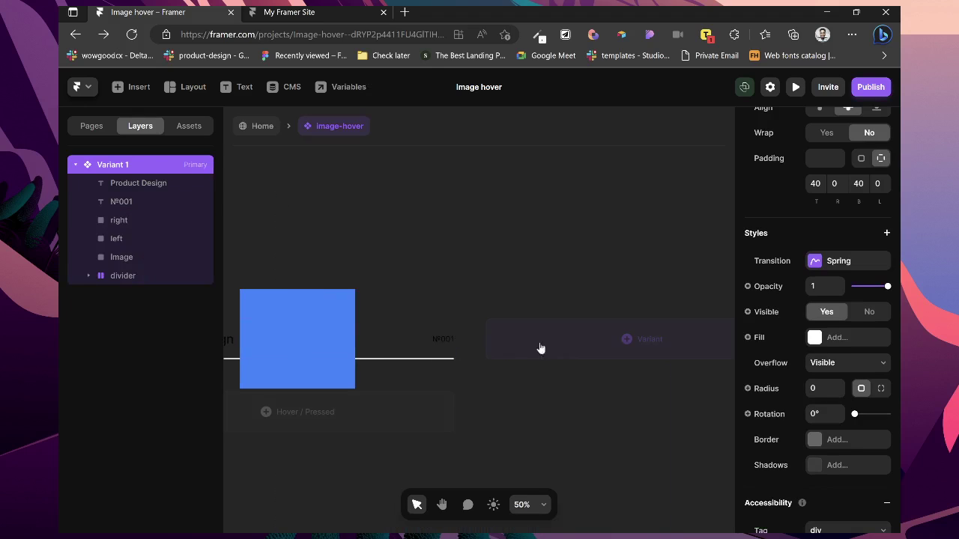
pyautogui.click(601, 345)
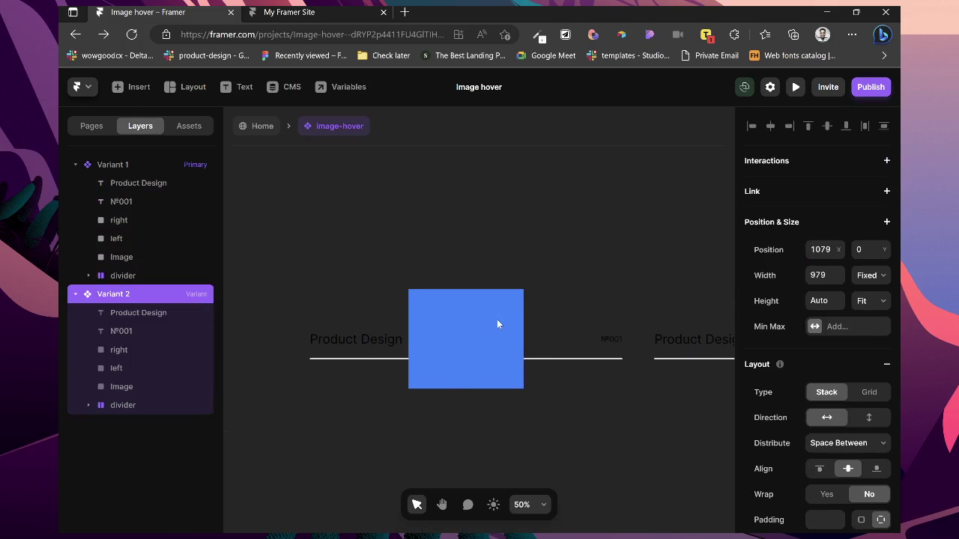
# - Make Variant 1's Image fully transparent and shrink it to about 25 × 33
pyautogui.click(487, 322)
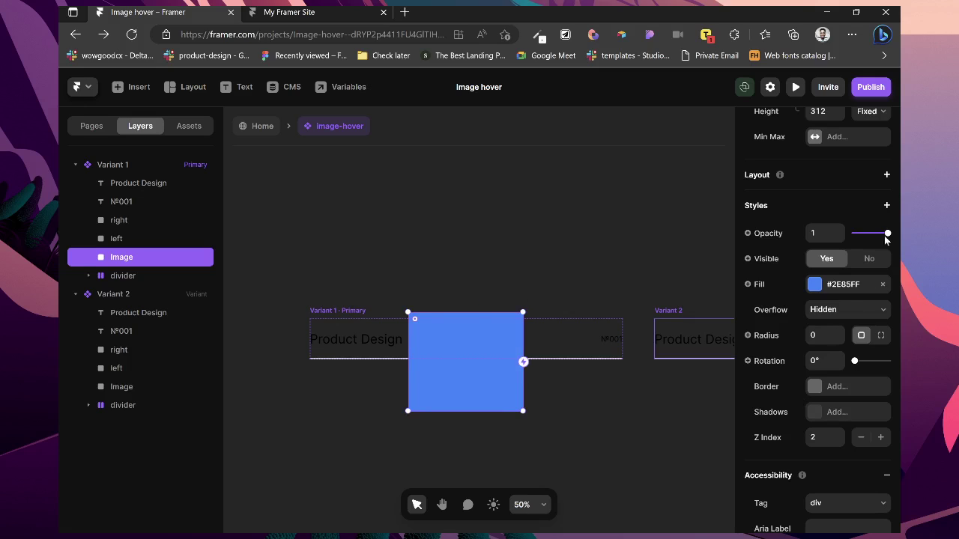
pyautogui.moveTo(883, 237); pyautogui.dragTo(852, 235)
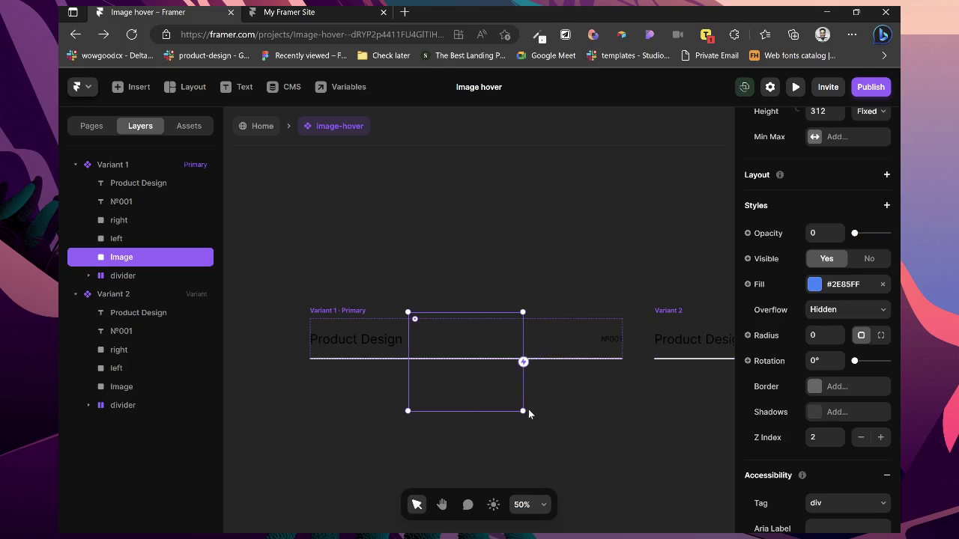
pyautogui.moveTo(515, 404); pyautogui.dragTo(470, 368)
pyautogui.hscroll(5, 470, 368)
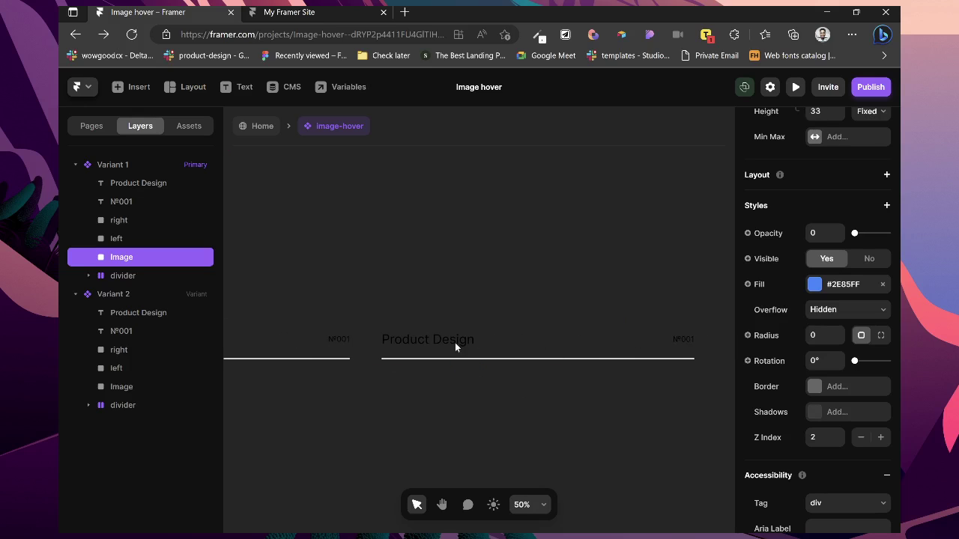
pyautogui.click(538, 362)
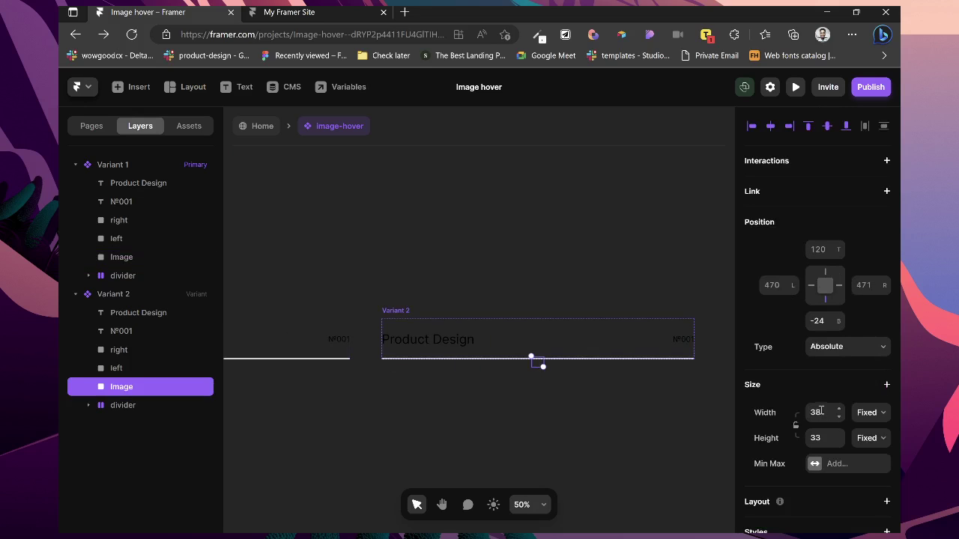
pyautogui.hscroll(-5, 523, 381)
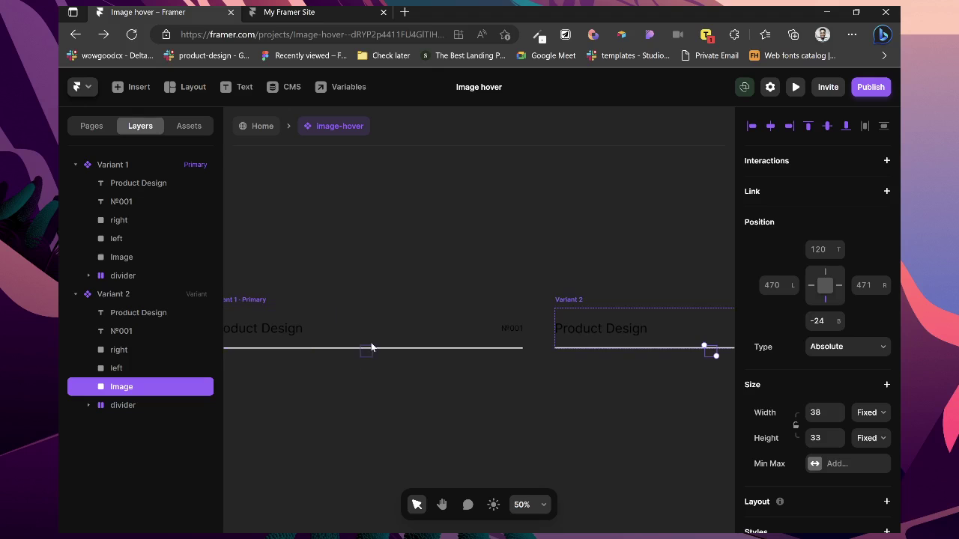
pyautogui.click(366, 352)
pyautogui.scroll(1, 817, 250)
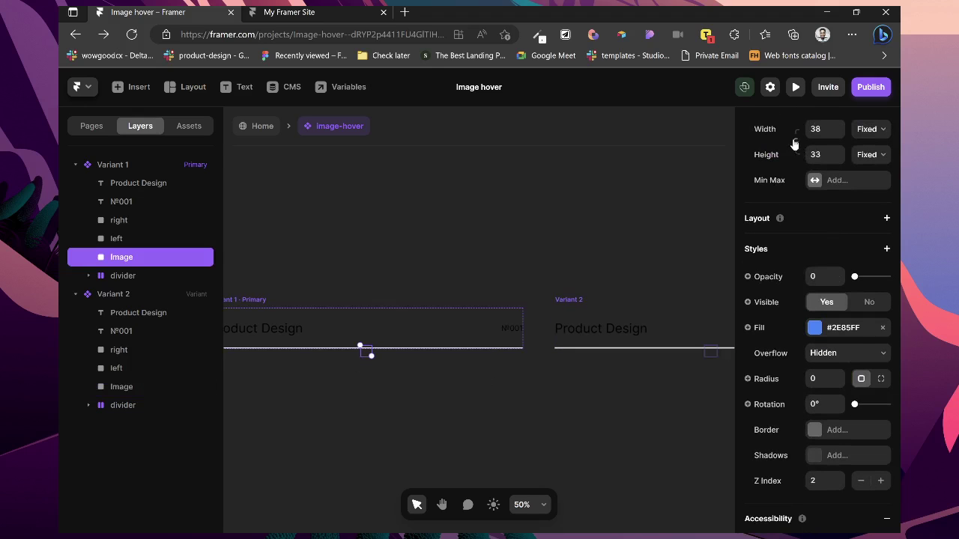
pyautogui.hscroll(5, 613, 262)
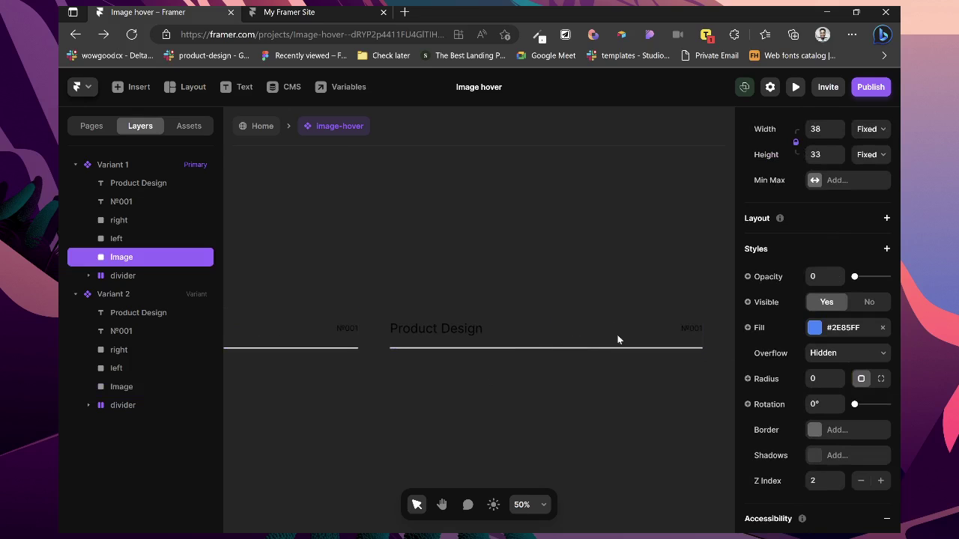
pyautogui.click(554, 351)
# - Give Variant 2's Image width 360 and opacity 1, centred vertically in the row
pyautogui.click(543, 352)
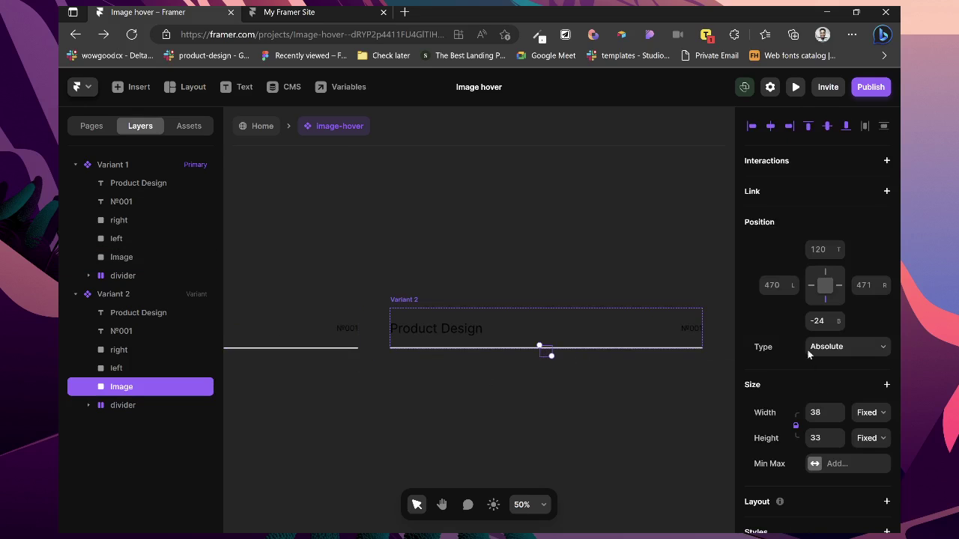
pyautogui.click(825, 420)
pyautogui.write('360')
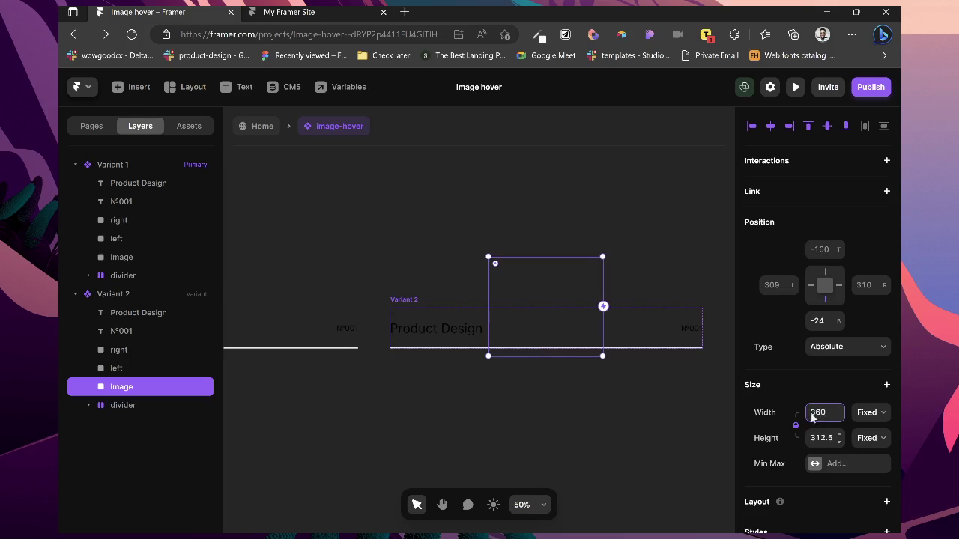
pyautogui.scroll(-3, 819, 394)
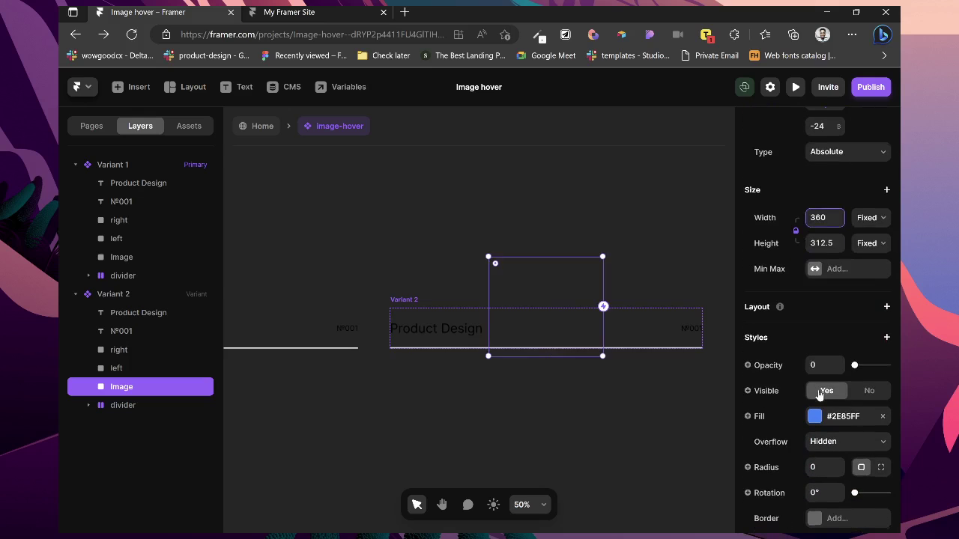
pyautogui.moveTo(855, 364); pyautogui.dragTo(887, 365)
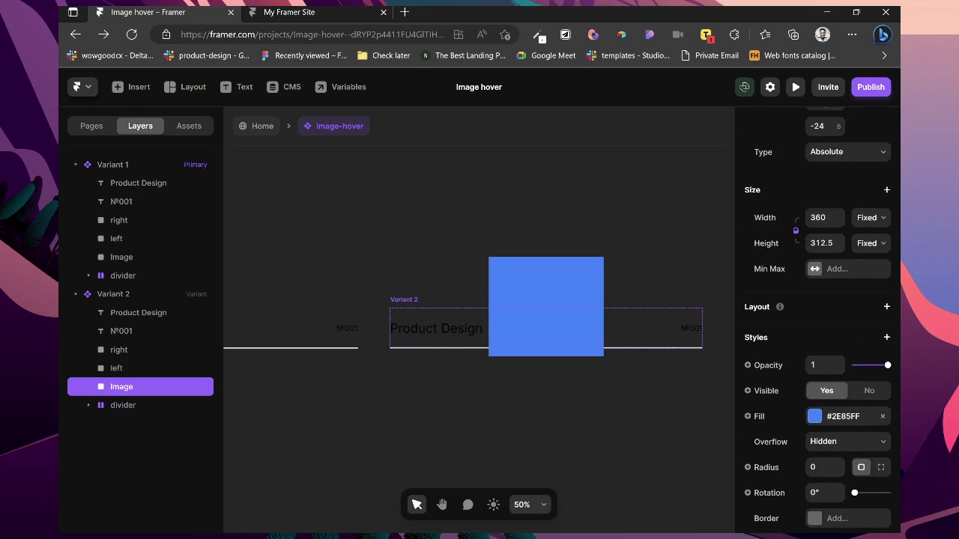
pyautogui.scroll(3, 829, 252)
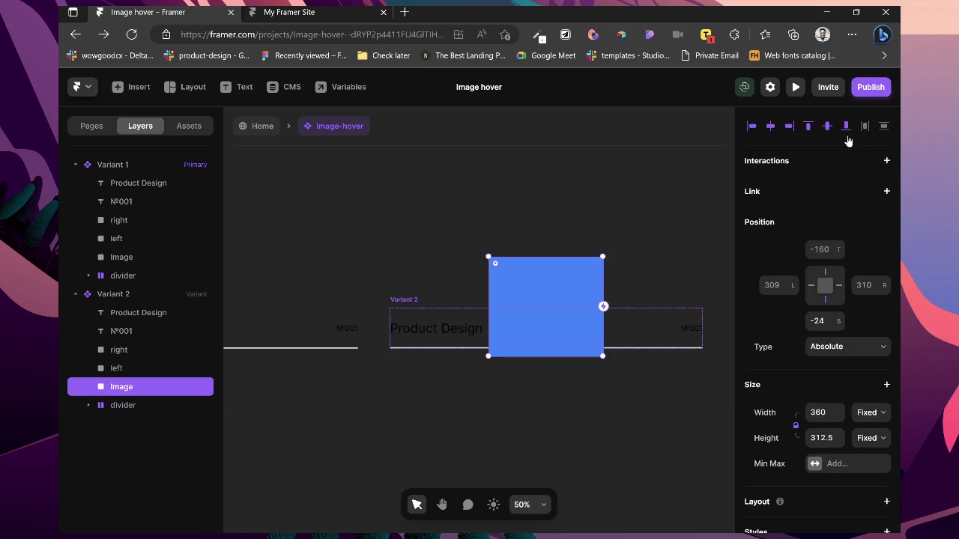
pyautogui.click(828, 126)
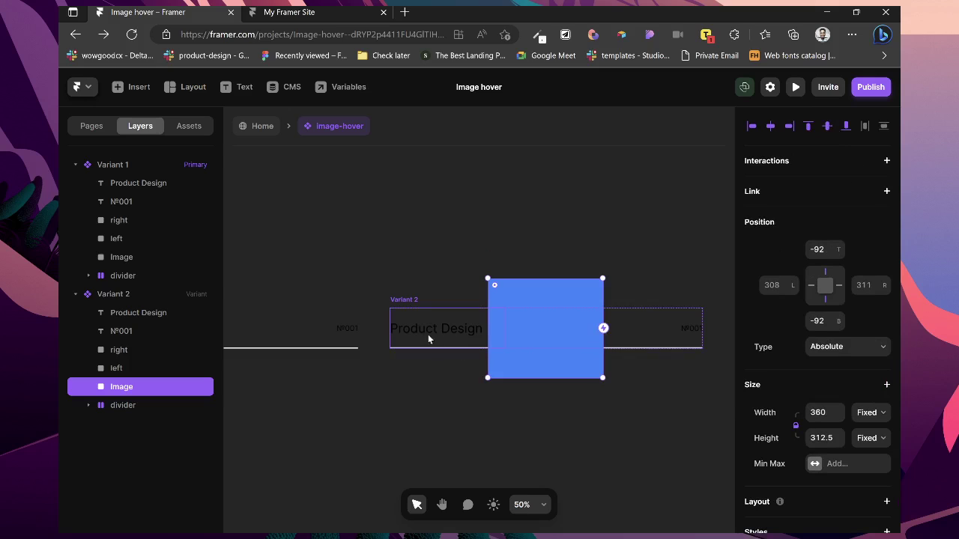
# - Dim Variant 1's Product Design title text to dark grey
pyautogui.hscroll(-5, 418, 321)
pyautogui.click(313, 325)
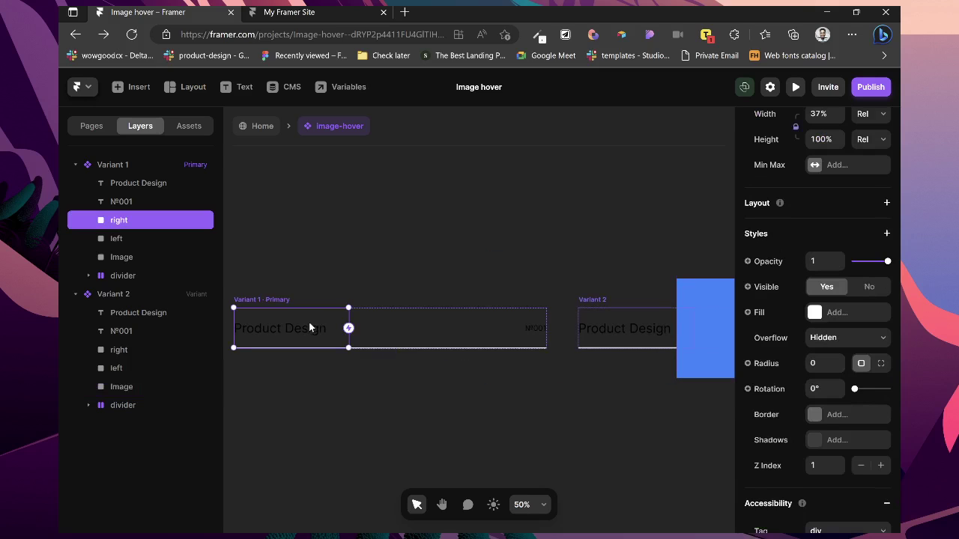
pyautogui.click(120, 185)
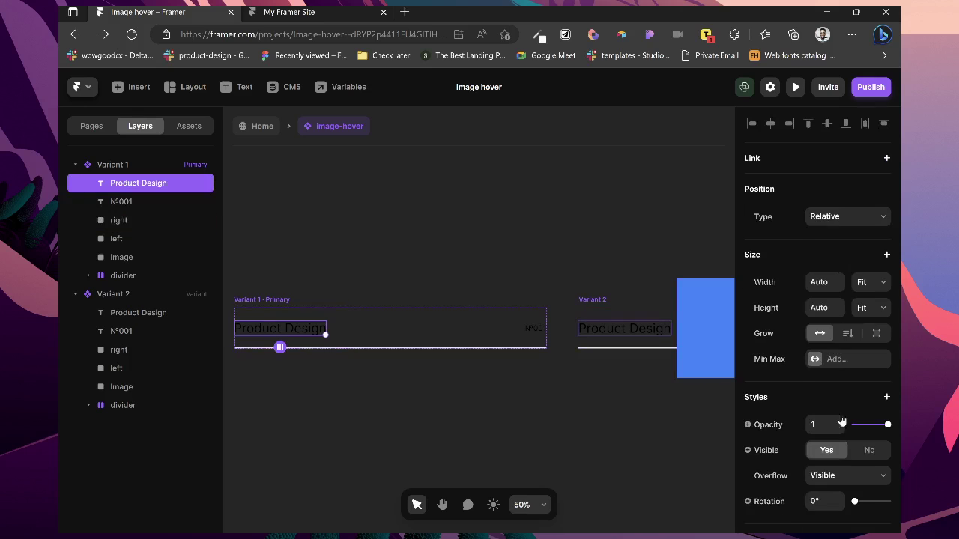
pyautogui.scroll(-5, 839, 421)
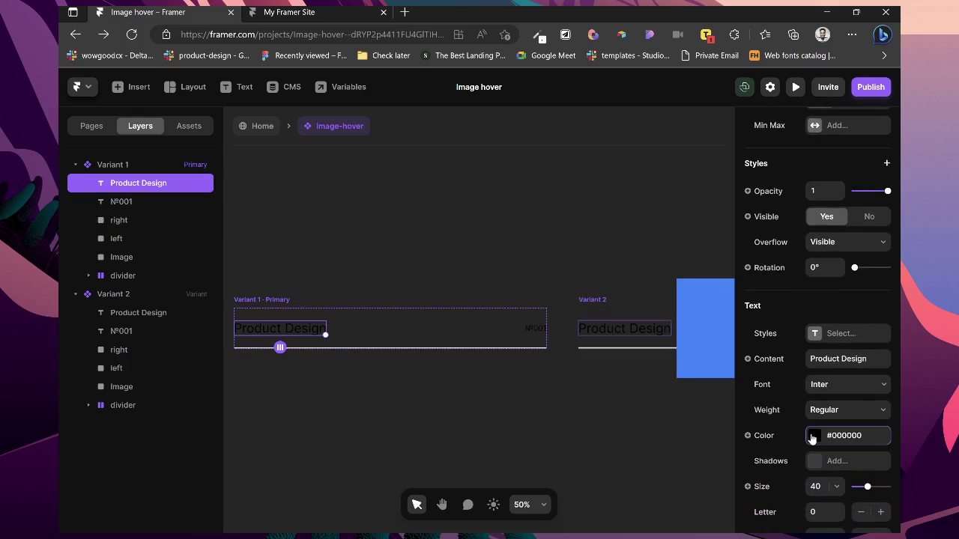
pyautogui.click(813, 436)
pyautogui.click(562, 379)
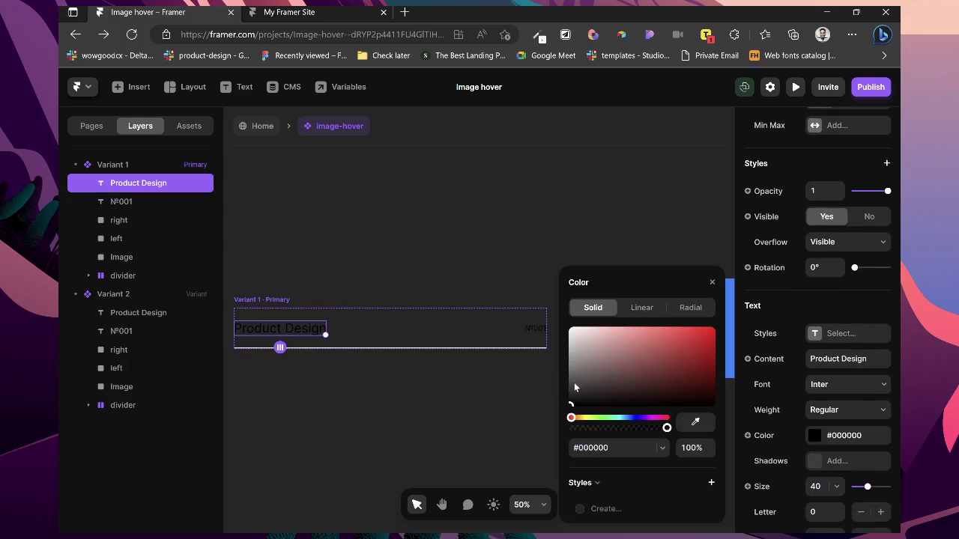
pyautogui.moveTo(574, 384); pyautogui.dragTo(554, 381)
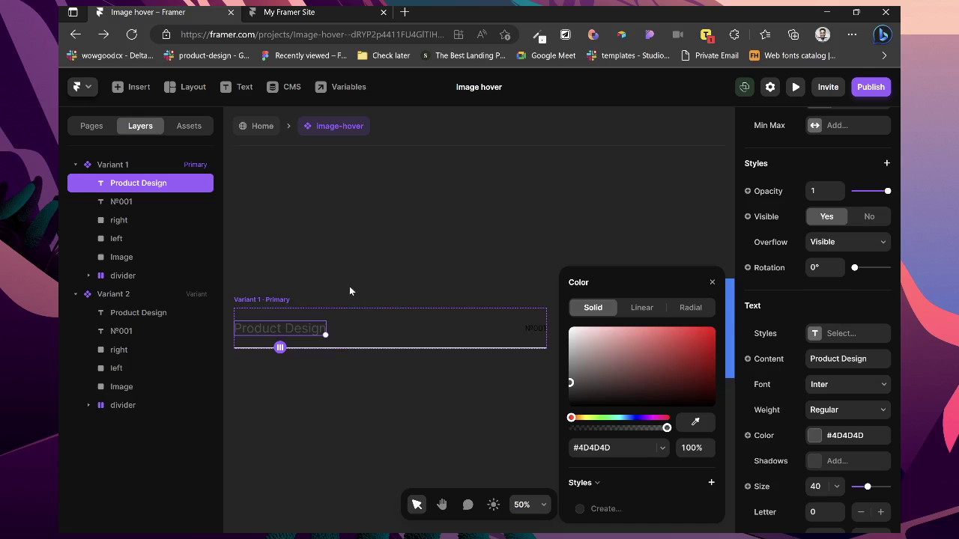
# - Set Variant 1's №001 number text colour to #4D4D4D
pyautogui.click(133, 202)
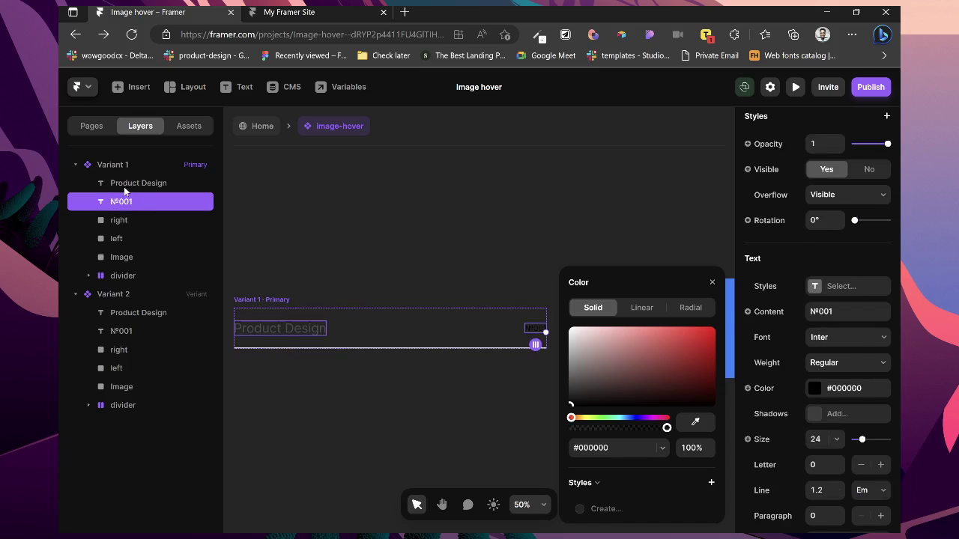
pyautogui.click(123, 186)
pyautogui.click(132, 205)
pyautogui.click(597, 447)
pyautogui.write('4d4d4d')
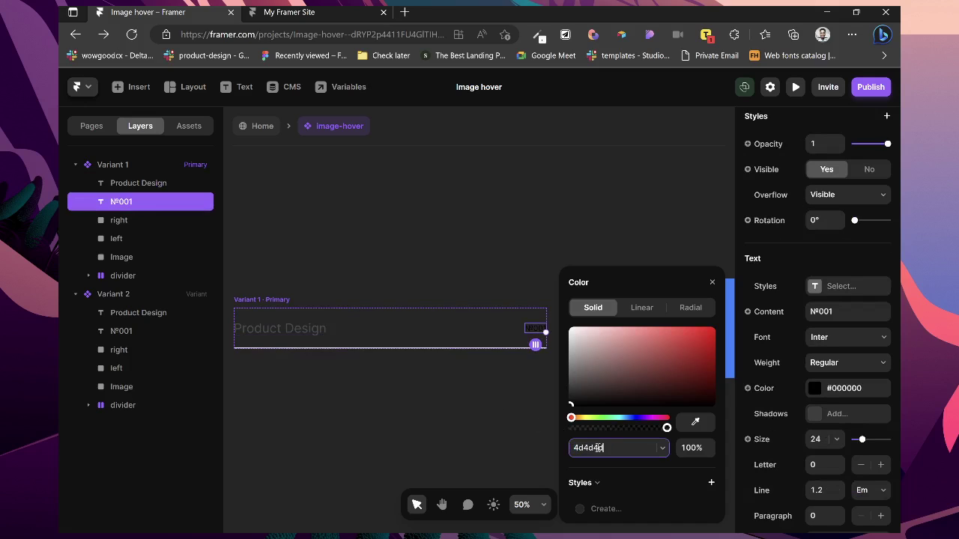
pyautogui.press('Return')
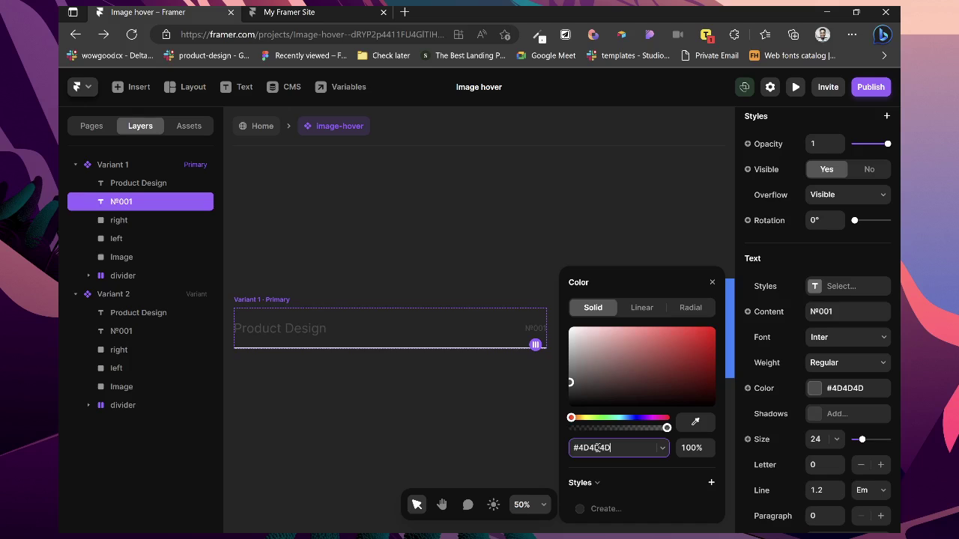
# - Keep Variant 2's Product Design and №001 text black at #000000
pyautogui.hscroll(5, 396, 384)
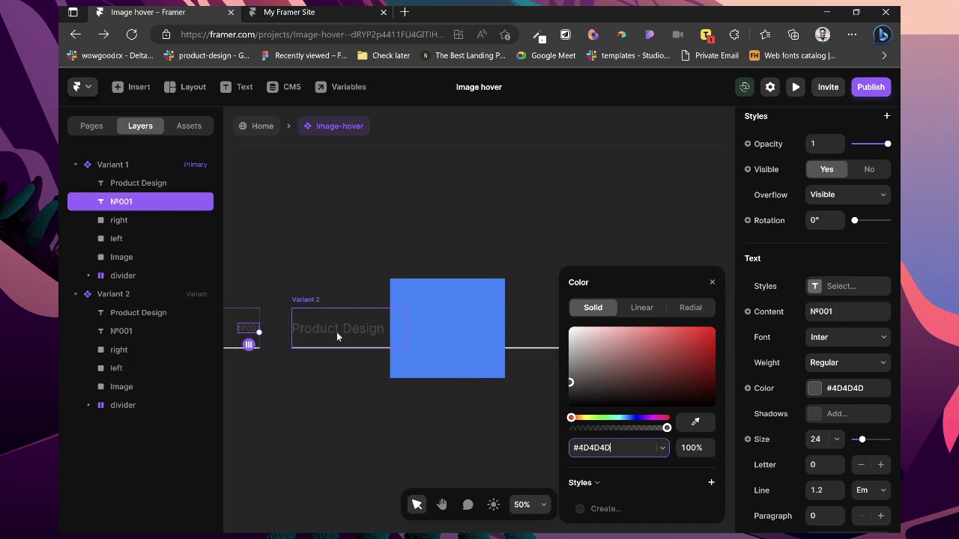
pyautogui.click(135, 318)
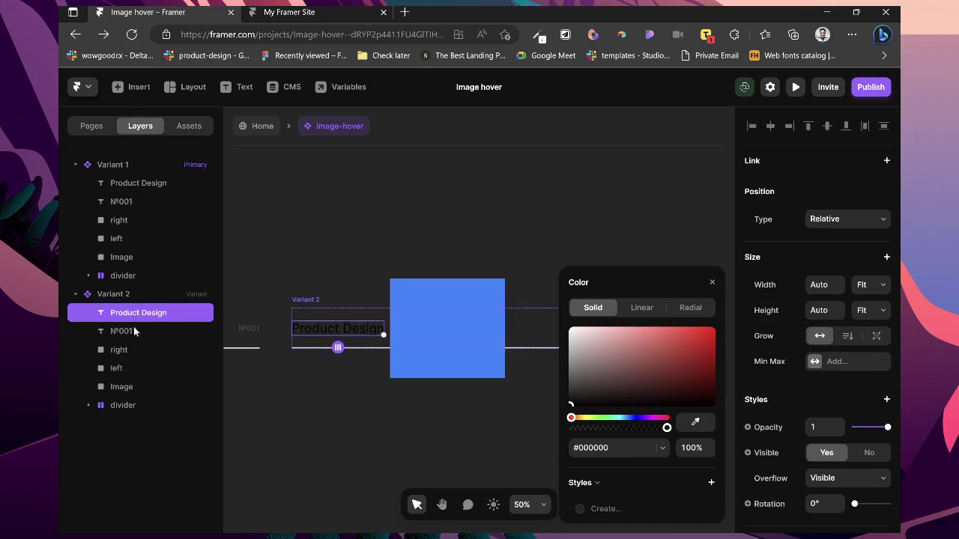
pyautogui.press('Tab')
pyautogui.moveTo(573, 399); pyautogui.dragTo(523, 450)
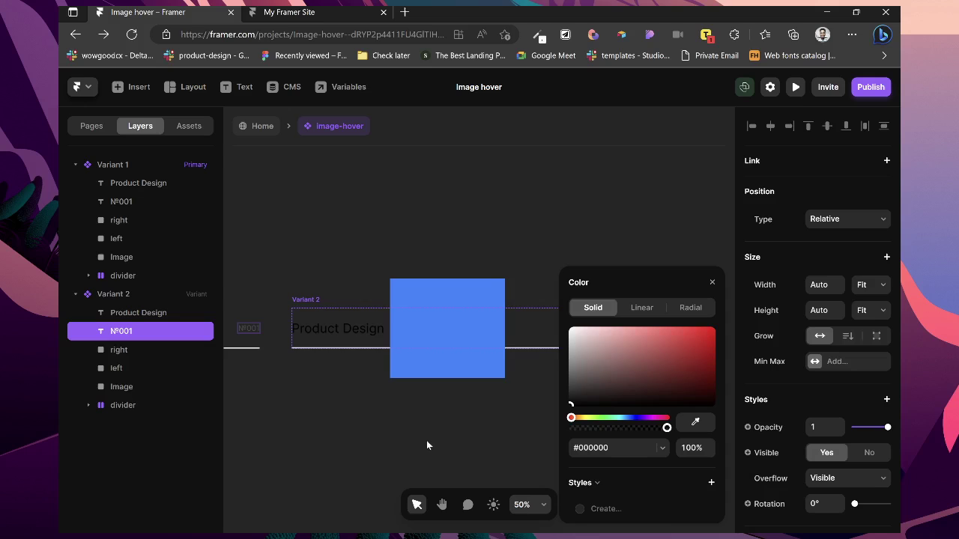
pyautogui.hscroll(-5, 426, 446)
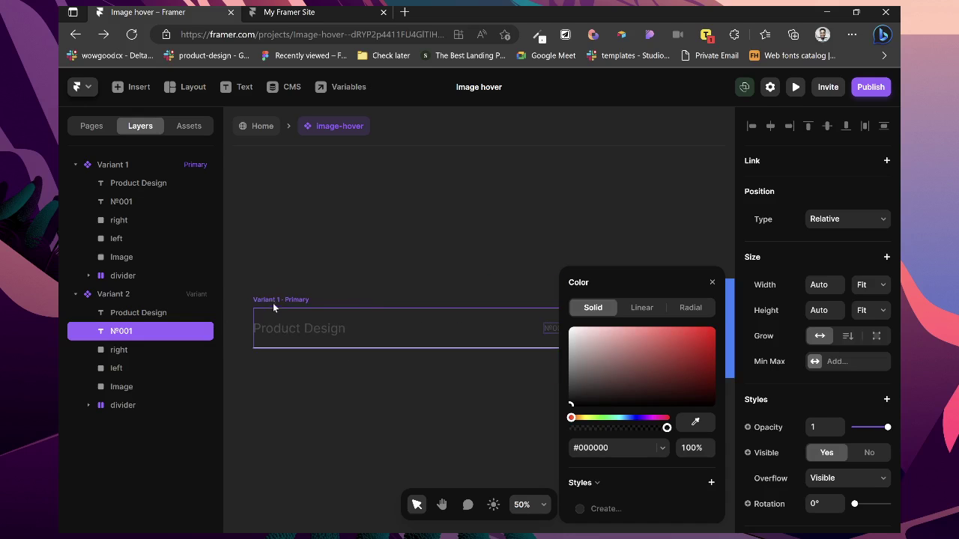
# - Connect Variant 1 to Variant 2 with a Mouse Enter trigger
pyautogui.click(273, 302)
pyautogui.moveTo(566, 328); pyautogui.dragTo(604, 329)
pyautogui.click(615, 448)
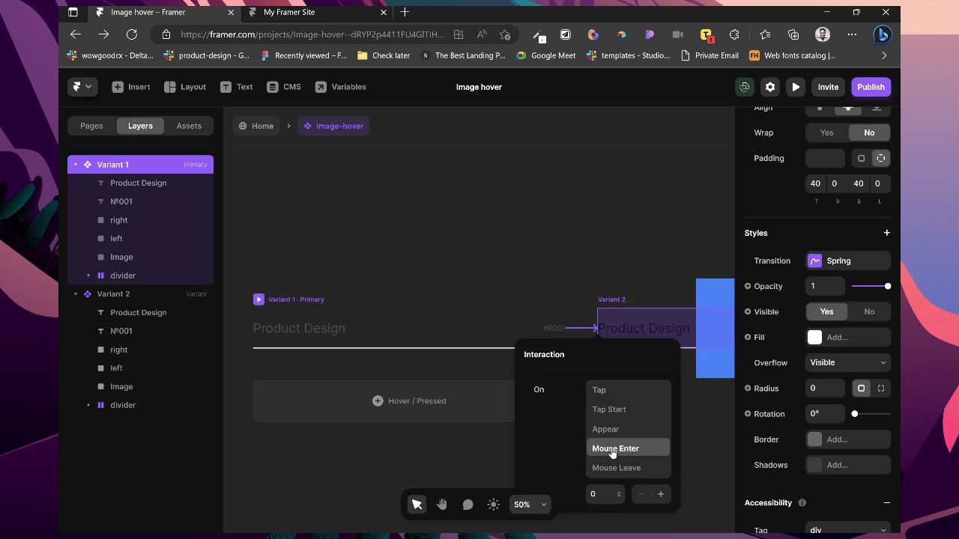
pyautogui.click(603, 258)
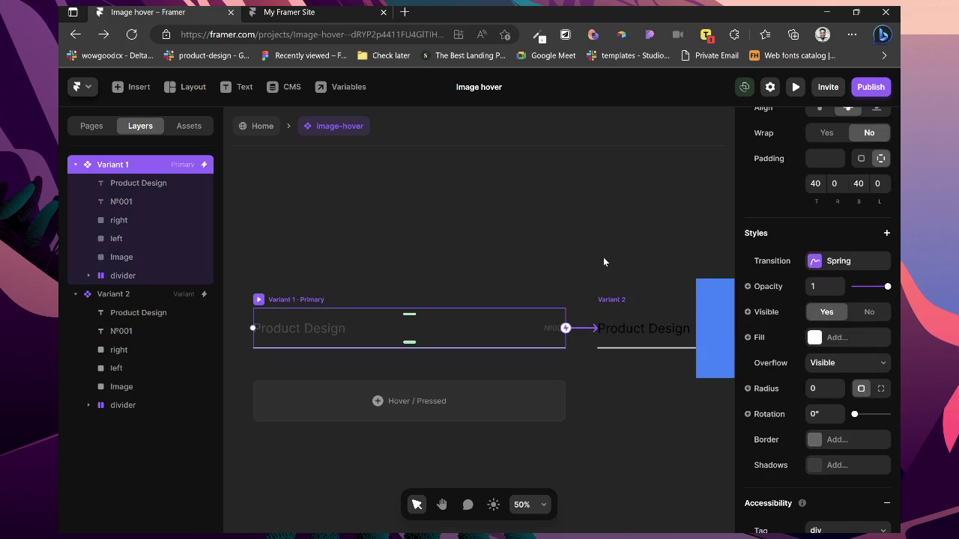
# - Add a Variant 2 interaction that returns to Variant 1 On Mouse Leave
pyautogui.click(610, 300)
pyautogui.hscroll(5, 607, 302)
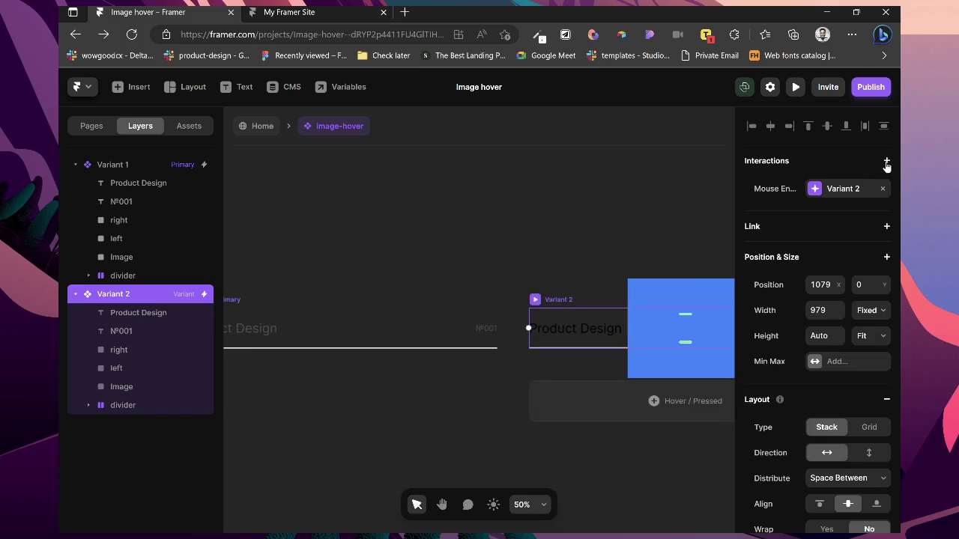
pyautogui.hscroll(5, 599, 254)
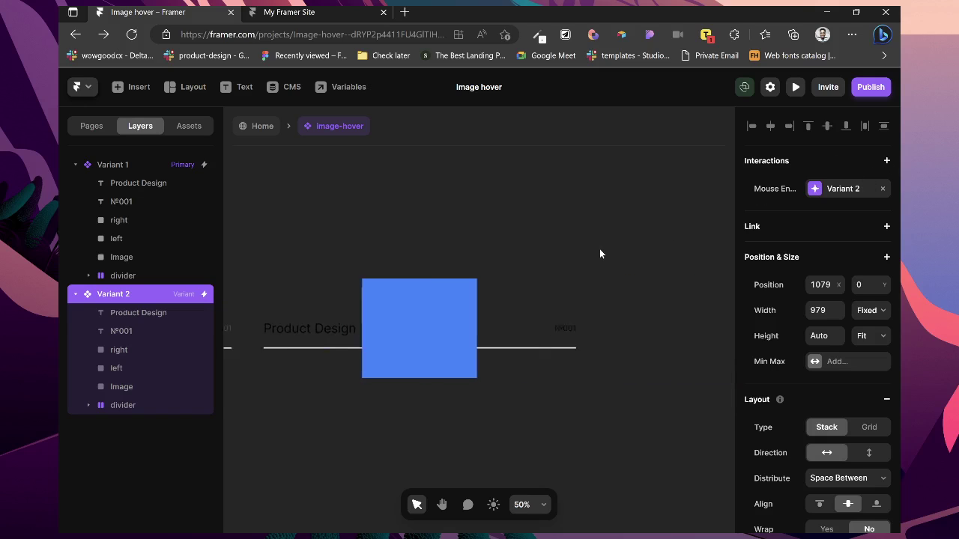
pyautogui.click(886, 160)
pyautogui.click(866, 174)
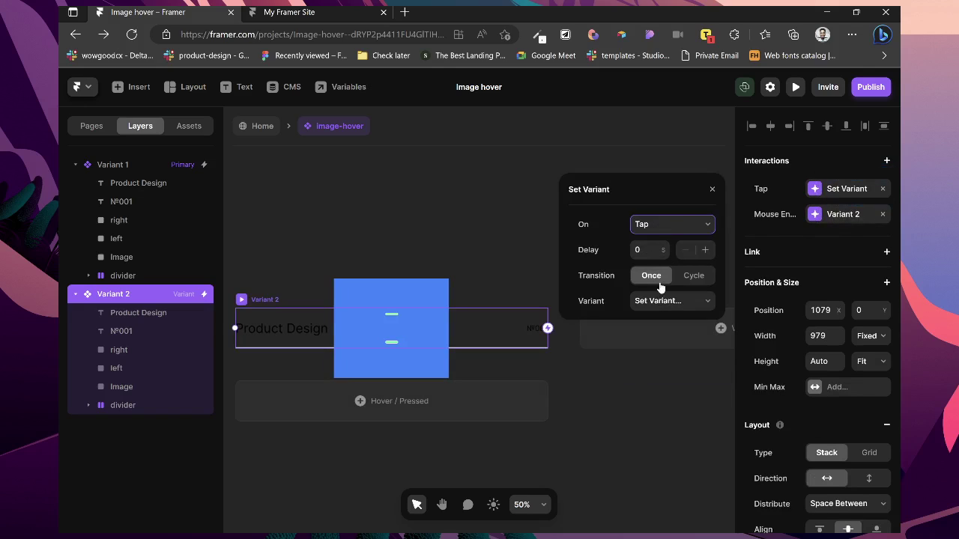
pyautogui.click(658, 284)
pyautogui.click(651, 306)
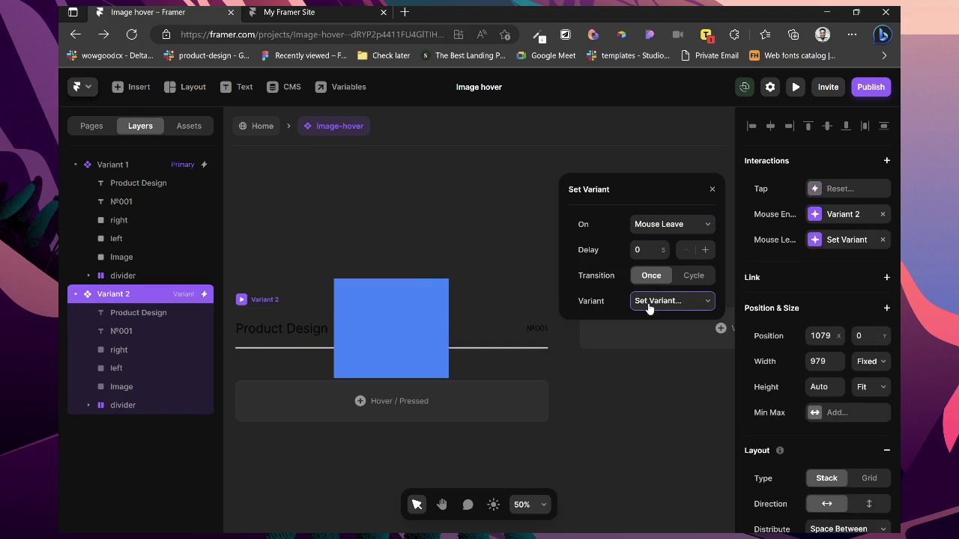
pyautogui.click(646, 327)
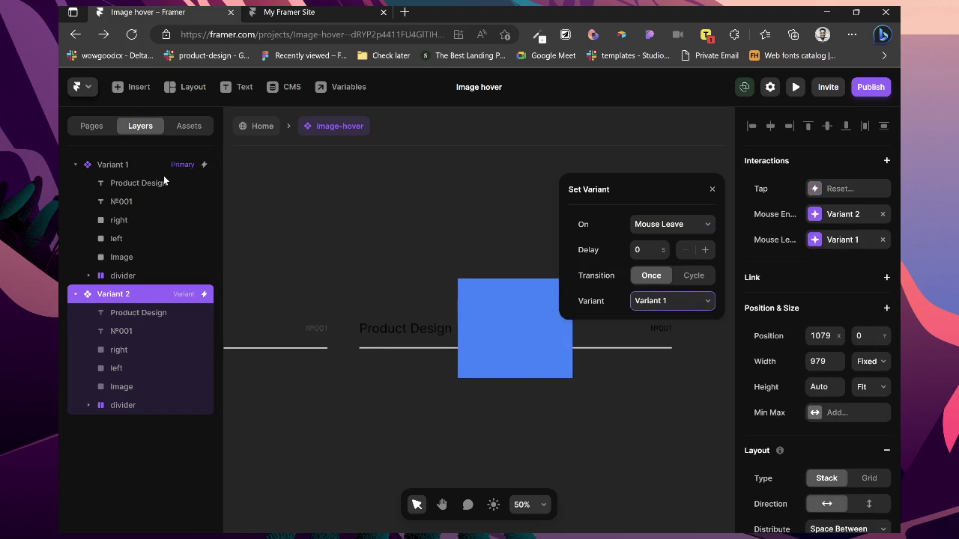
# - Rename the variants Default and Hover, then return to the Home page
pyautogui.doubleClick(120, 166)
pyautogui.write('D')
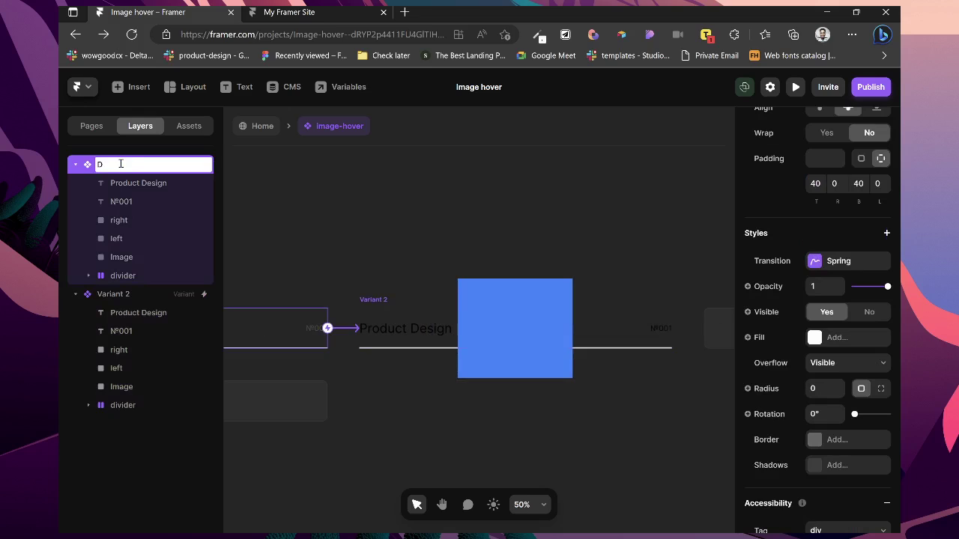
pyautogui.write('efault')
pyautogui.press('Return')
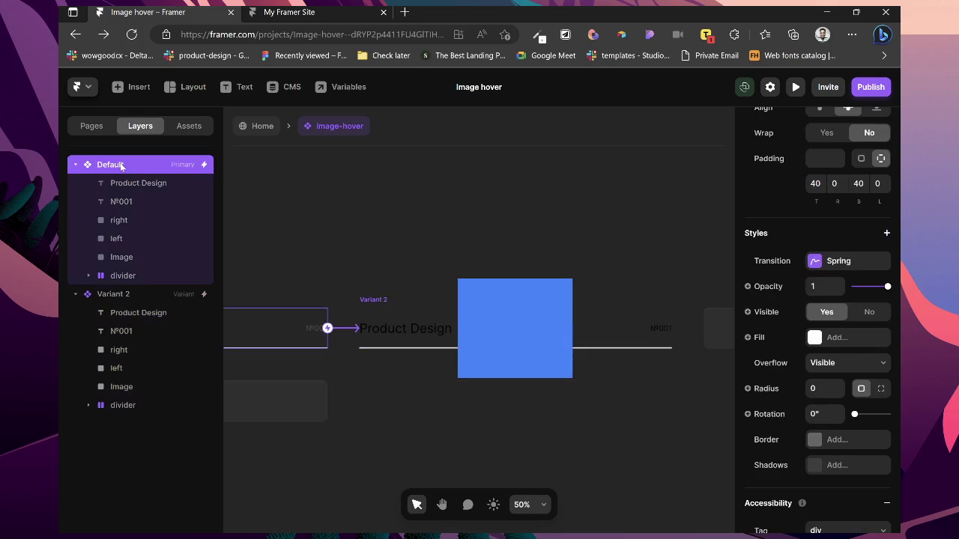
pyautogui.doubleClick(118, 295)
pyautogui.write('Hover')
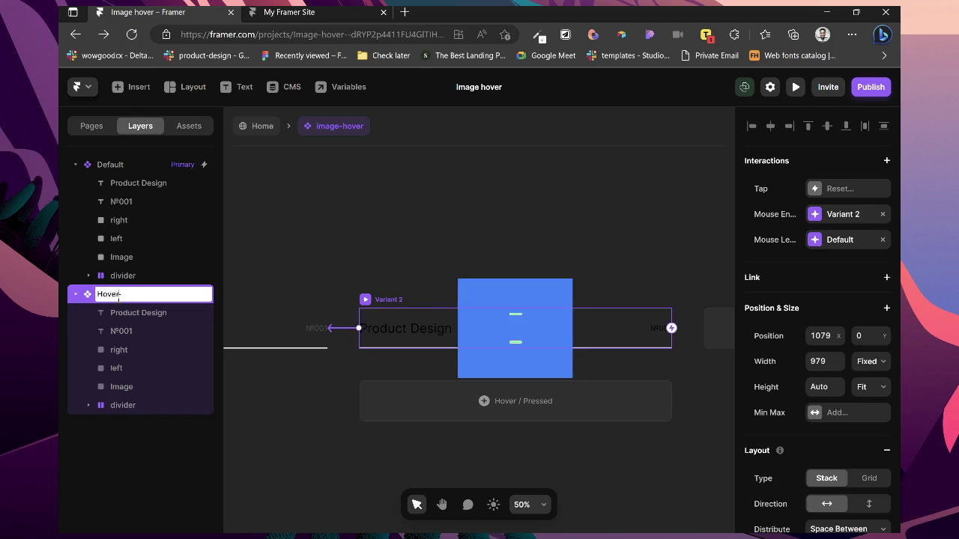
pyautogui.press('Return')
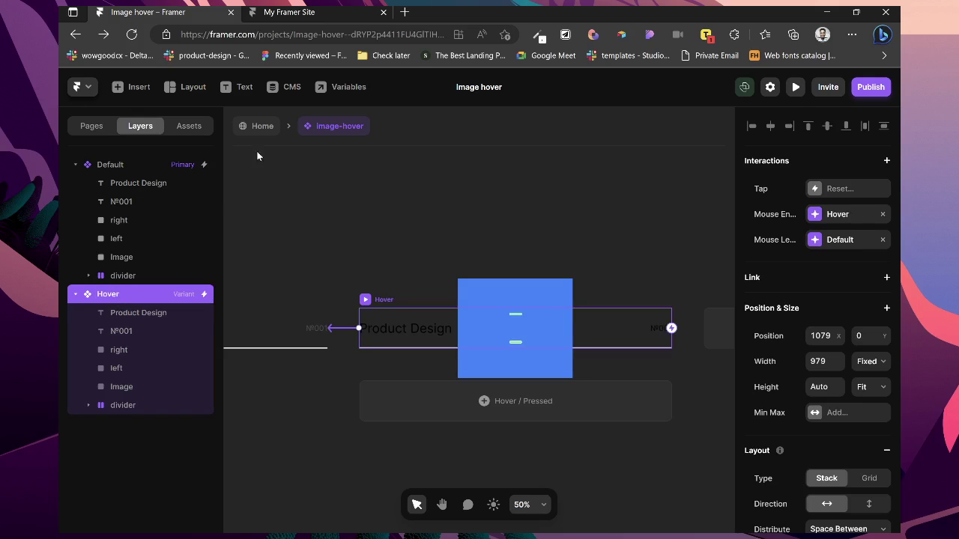
pyautogui.click(263, 131)
pyautogui.click(486, 140)
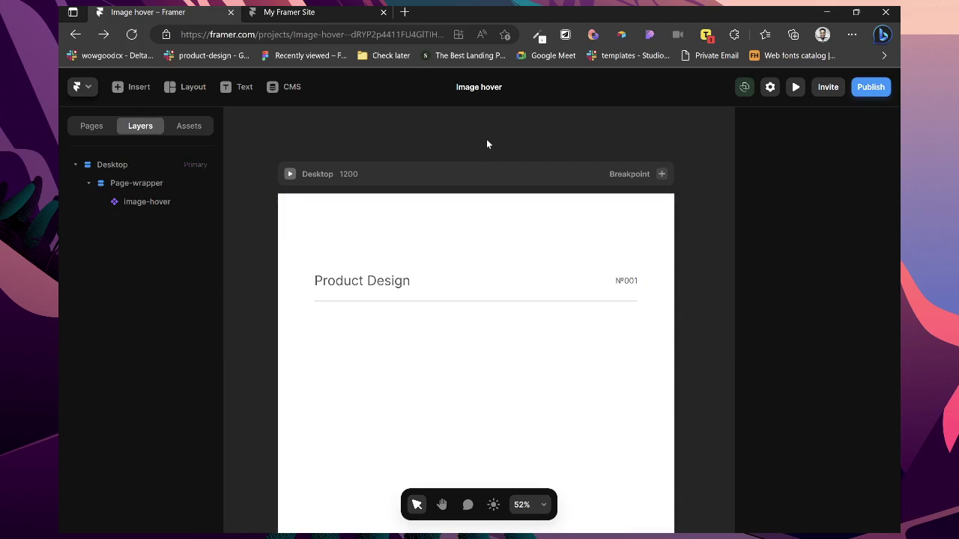
pyautogui.hotkey('ctrl', 'p')
pyautogui.moveTo(437, 317)
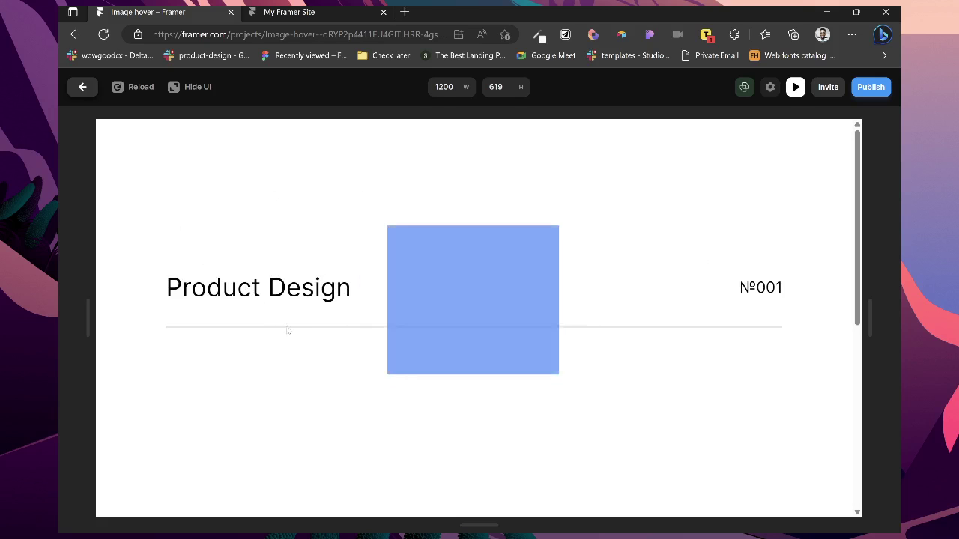
pyautogui.click(83, 87)
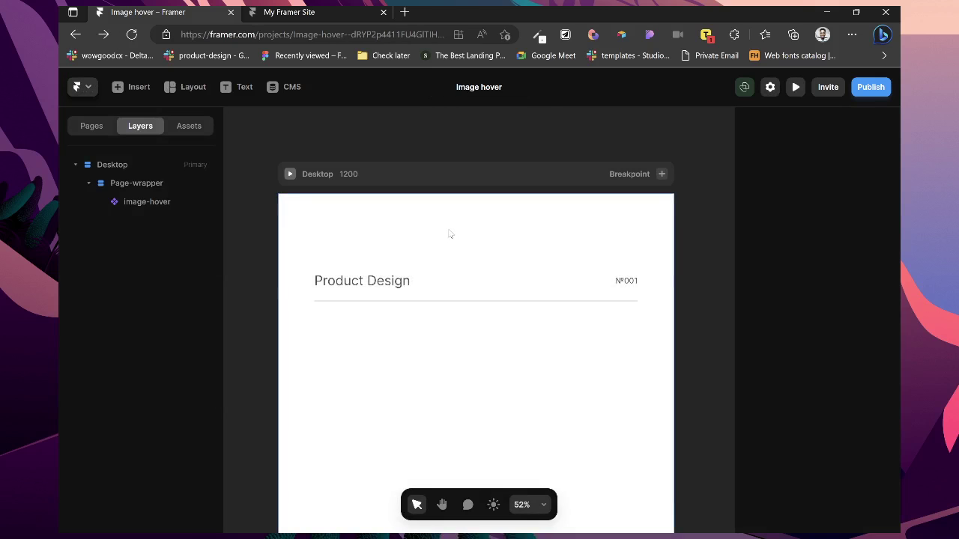
# - Inside the image-hover component, give the Hover variant 40 padding on all sides
pyautogui.doubleClick(461, 283)
pyautogui.hscroll(5, 584, 317)
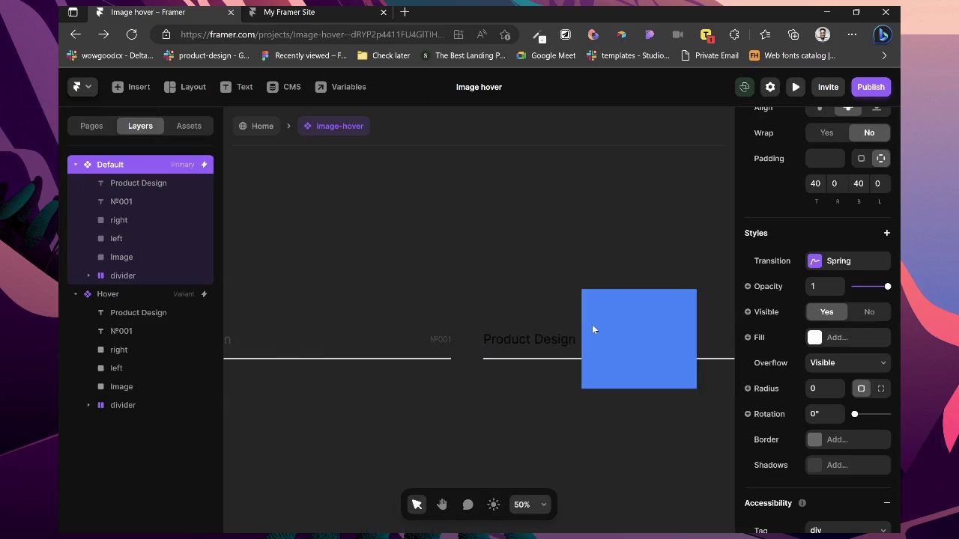
pyautogui.click(446, 311)
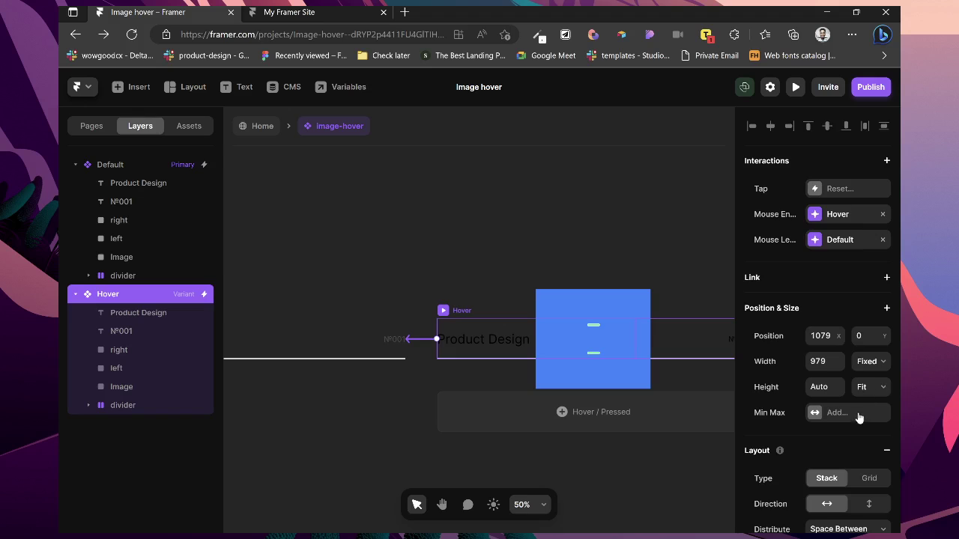
pyautogui.scroll(-2, 857, 419)
pyautogui.scroll(-1, 854, 434)
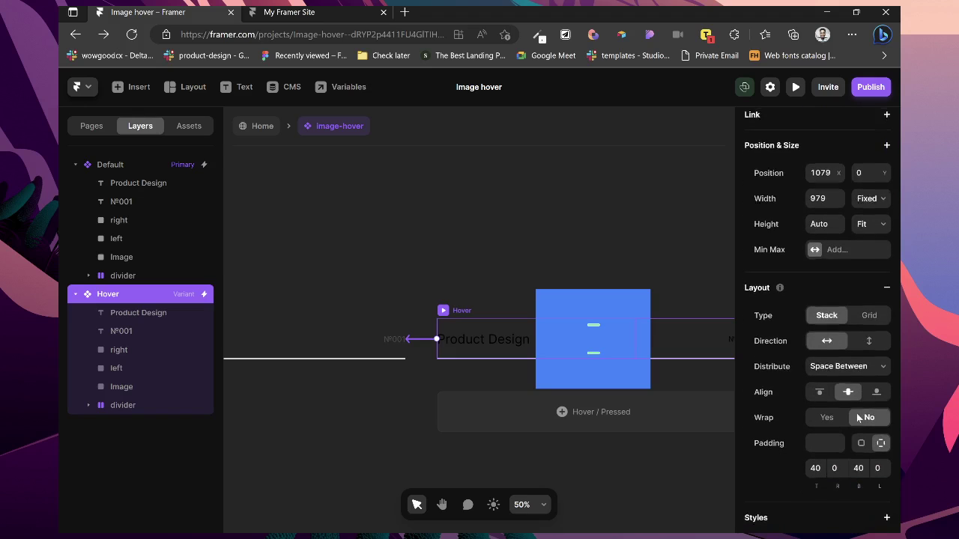
pyautogui.click(835, 461)
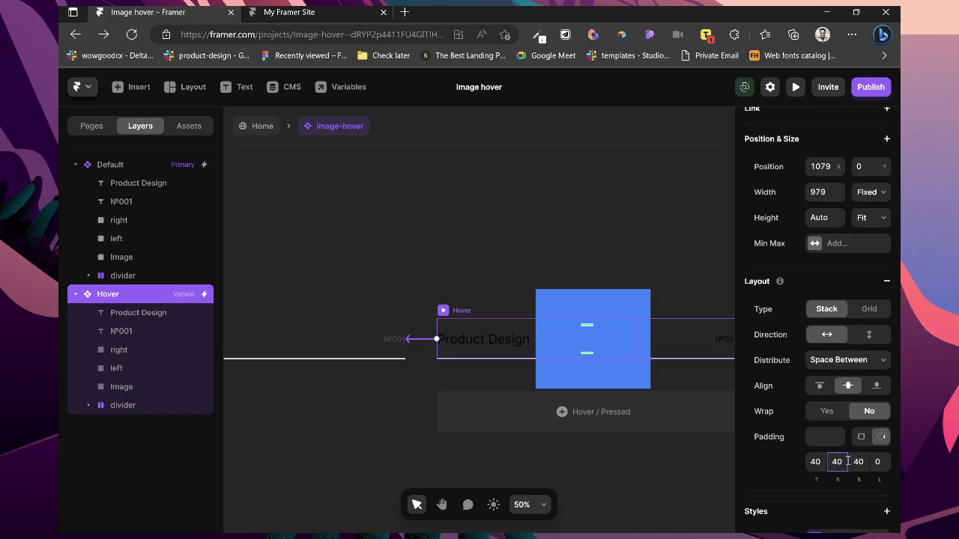
pyautogui.write('40')
pyautogui.click(878, 462)
# - Change the Default variant divider's distribution from Center to Start
pyautogui.write('20')
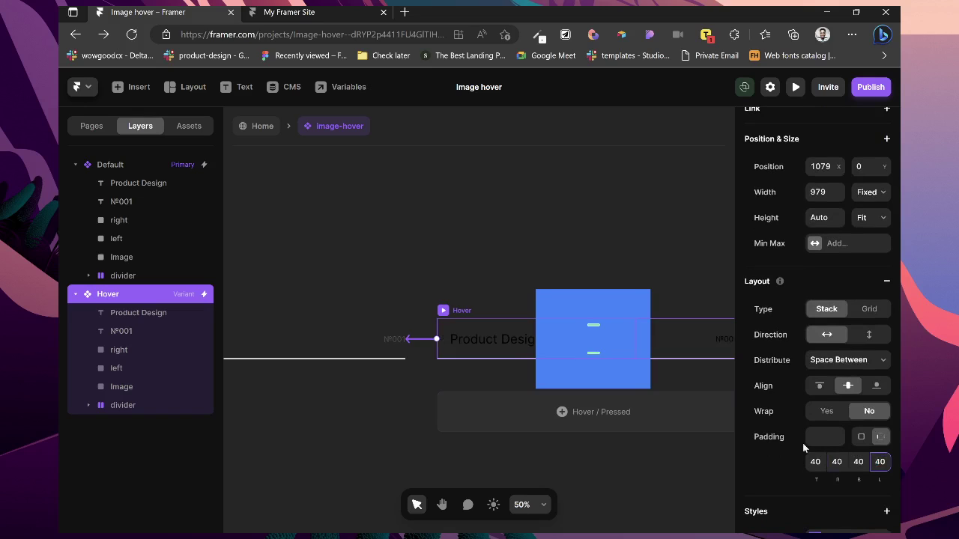
pyautogui.hscroll(3, 541, 275)
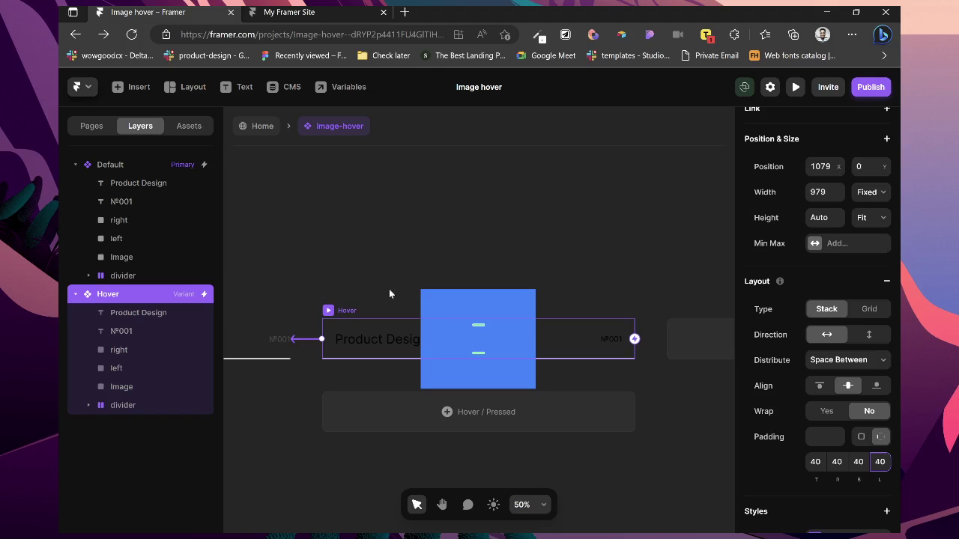
pyautogui.click(90, 406)
pyautogui.click(114, 406)
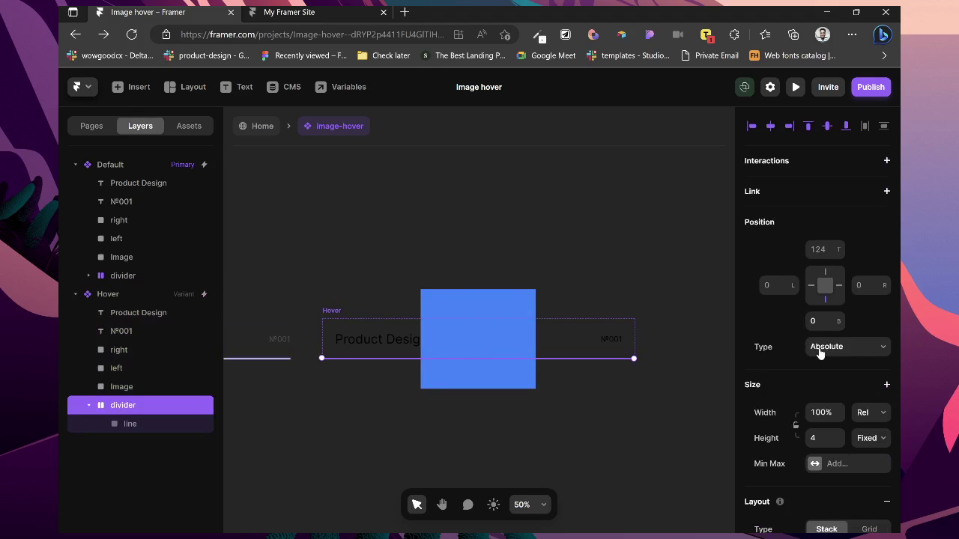
pyautogui.scroll(-3, 792, 353)
pyautogui.hscroll(-4, 545, 392)
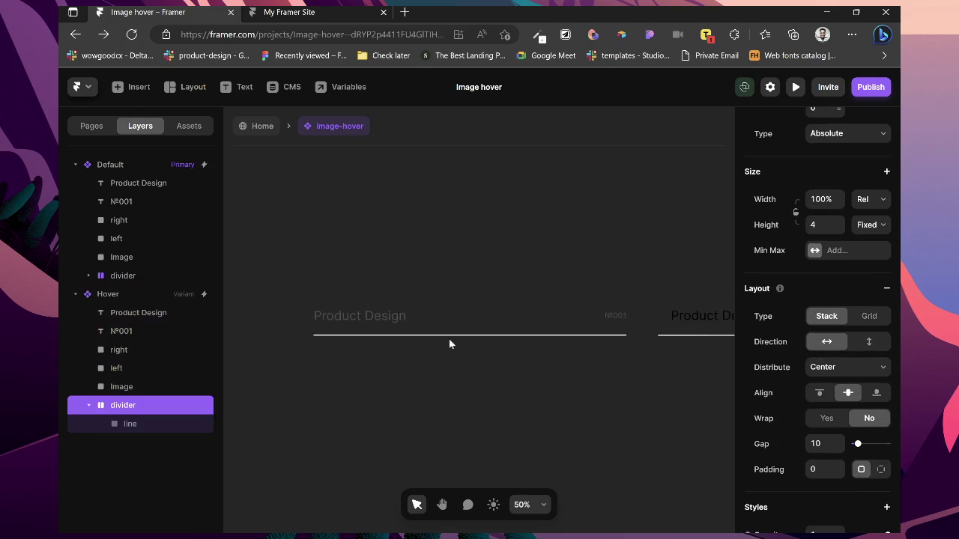
pyautogui.click(383, 334)
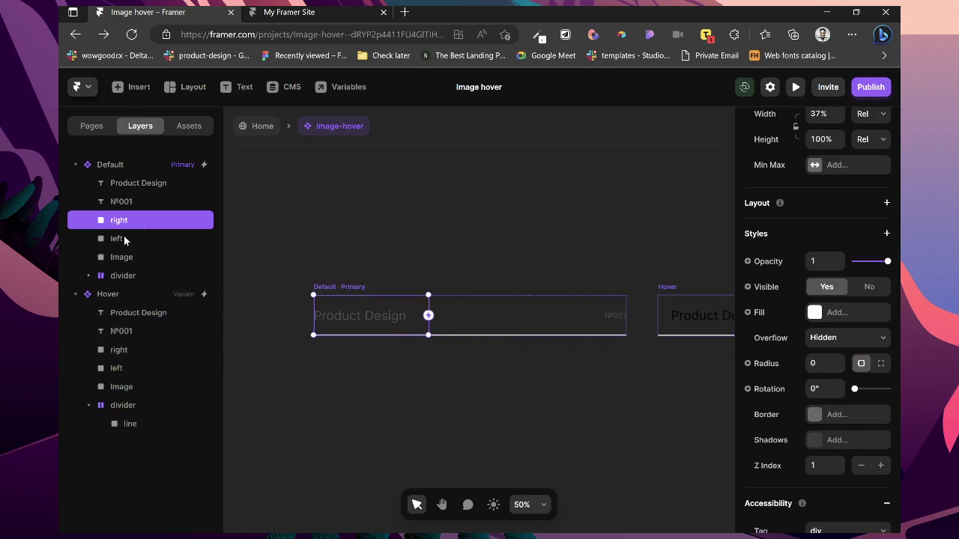
pyautogui.click(525, 335)
pyautogui.scroll(-1, 884, 397)
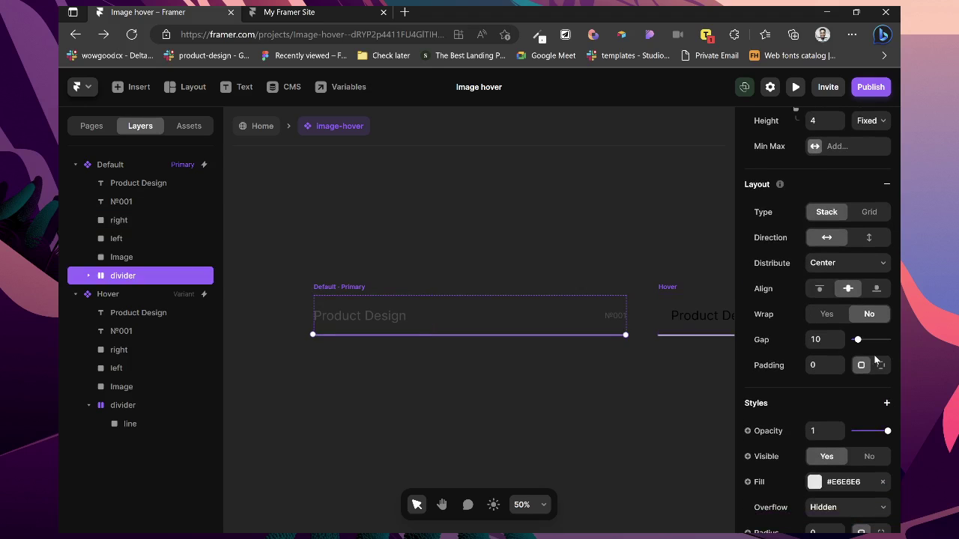
pyautogui.click(839, 259)
pyautogui.click(819, 286)
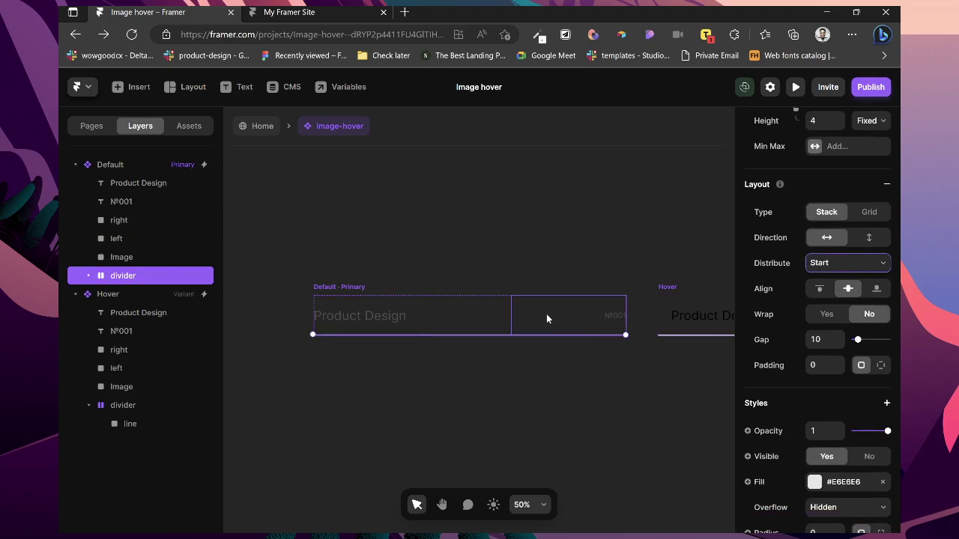
# - Set the Hover variant divider's inner line width to 100%
pyautogui.hscroll(5, 667, 378)
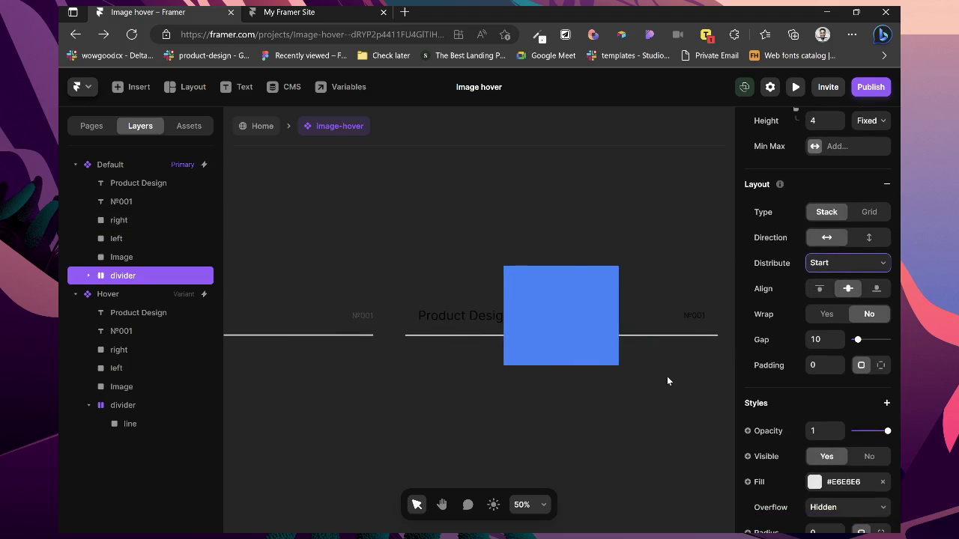
pyautogui.click(423, 286)
pyautogui.click(129, 405)
pyautogui.click(131, 421)
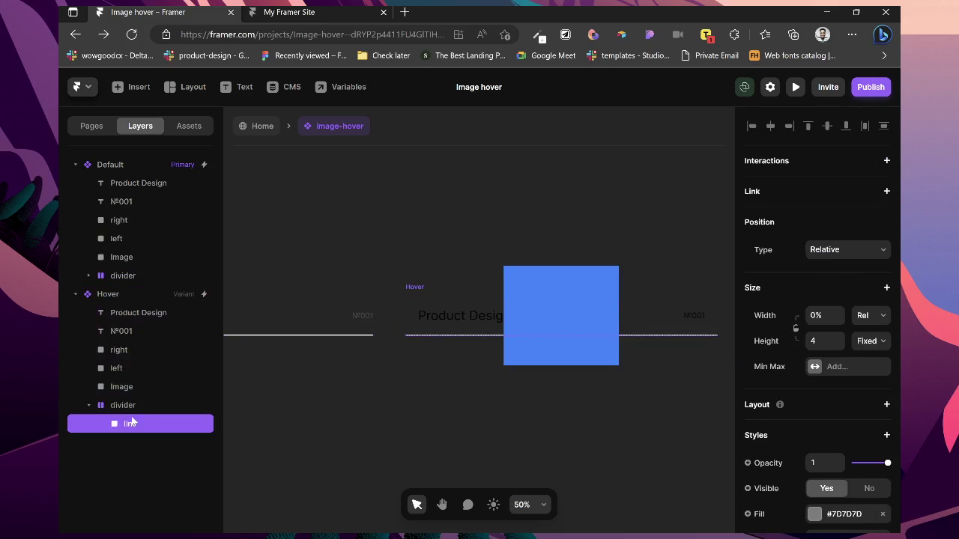
pyautogui.click(820, 316)
pyautogui.write('100')
pyautogui.press('Return')
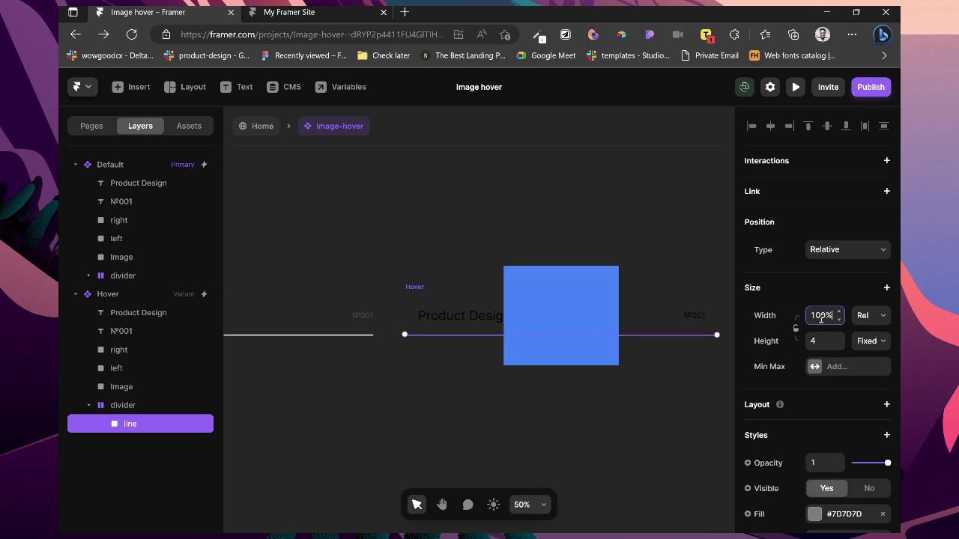
# - Duplicate the Hover variant twice and name the copies left and right
pyautogui.click(416, 284)
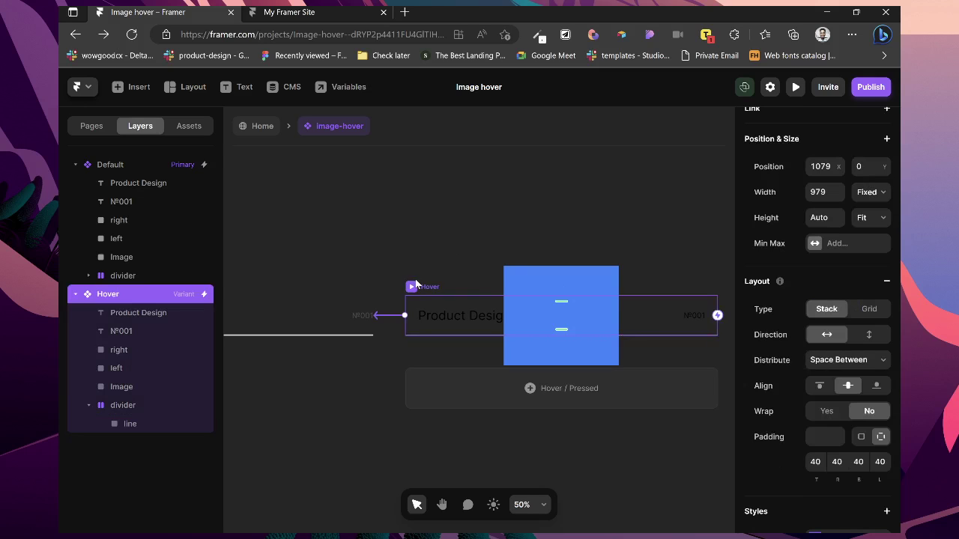
pyautogui.hotkey('ctrl', 'd')
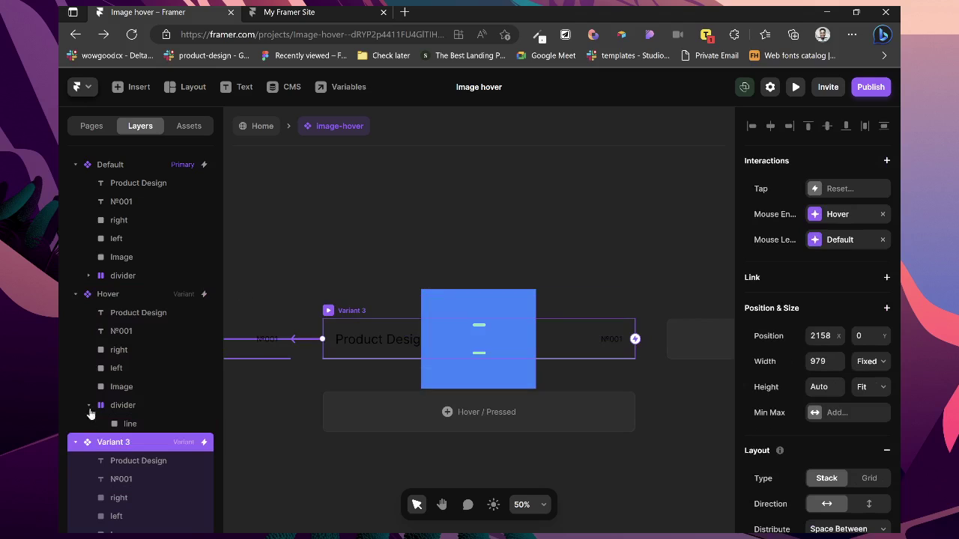
pyautogui.doubleClick(115, 442)
pyautogui.write('left')
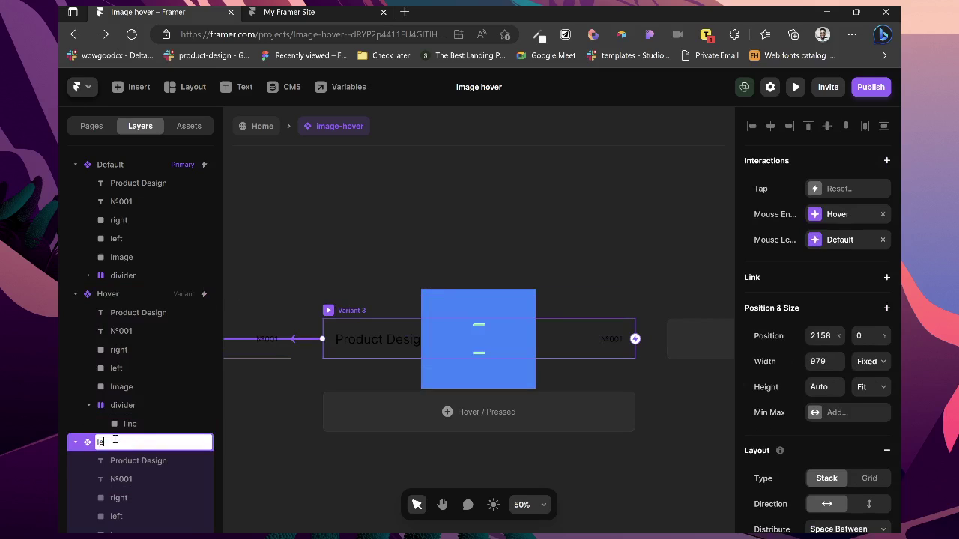
pyautogui.press('Return')
pyautogui.hotkey('ctrl', 'd')
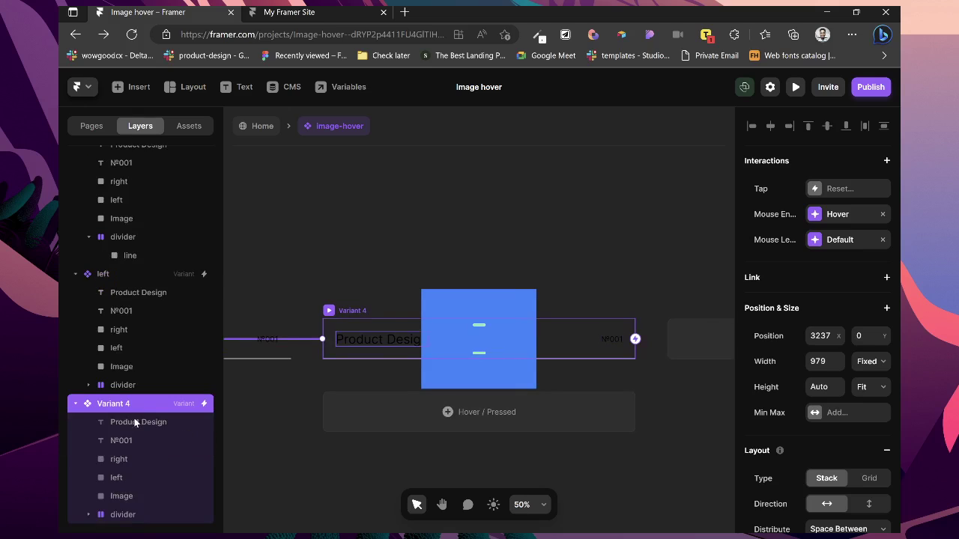
pyautogui.doubleClick(122, 405)
pyautogui.write('right')
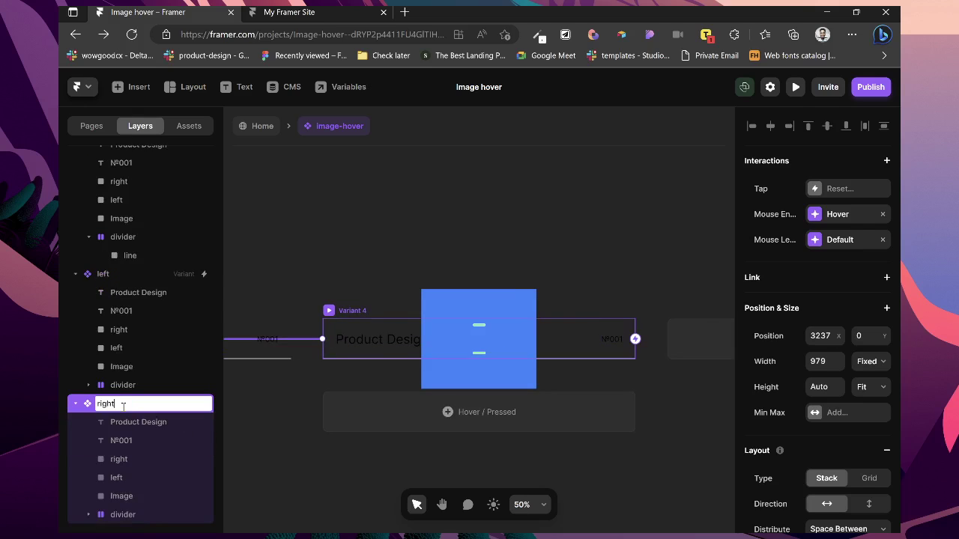
pyautogui.press('Return')
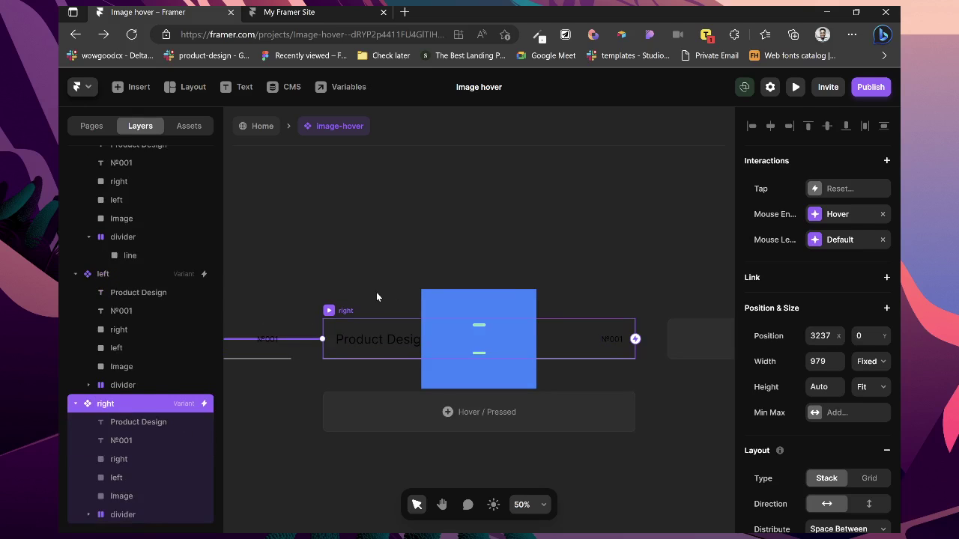
# - Shift and tilt the blue image: about -11° in the right variant, about 9° in the left
pyautogui.click(437, 302)
pyautogui.click(547, 301)
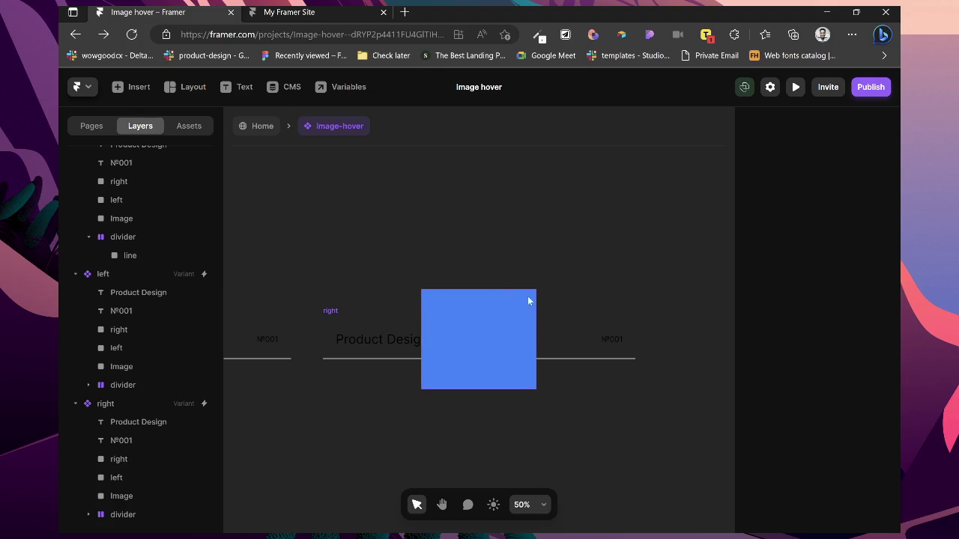
pyautogui.click(512, 292)
pyautogui.moveTo(503, 300); pyautogui.dragTo(471, 306)
pyautogui.click(827, 125)
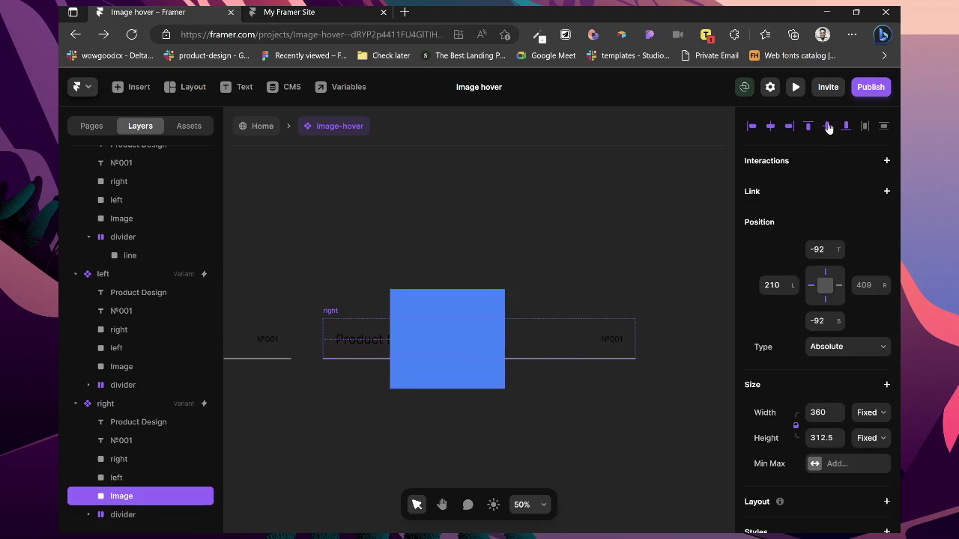
pyautogui.press('Escape')
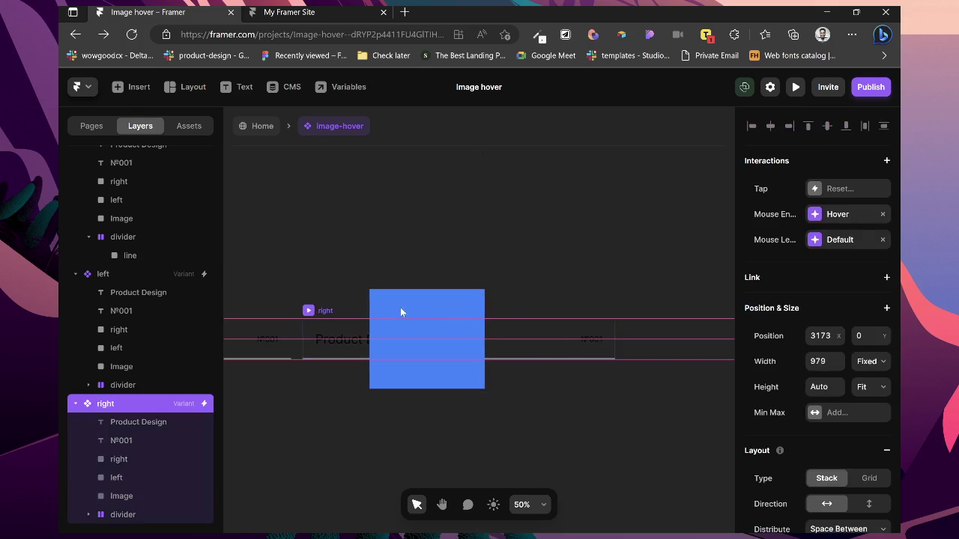
pyautogui.click(440, 301)
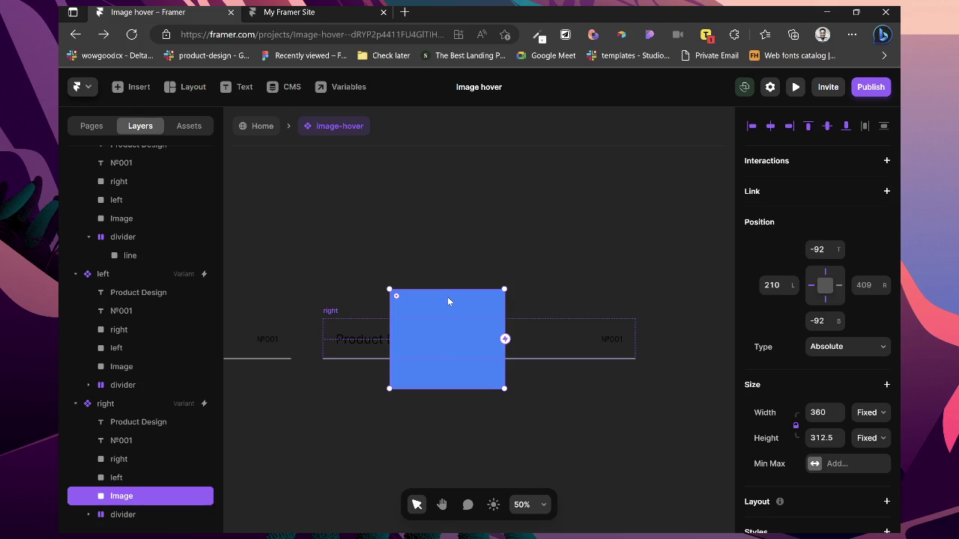
pyautogui.moveTo(448, 300); pyautogui.dragTo(418, 301)
pyautogui.moveTo(479, 283); pyautogui.dragTo(472, 274)
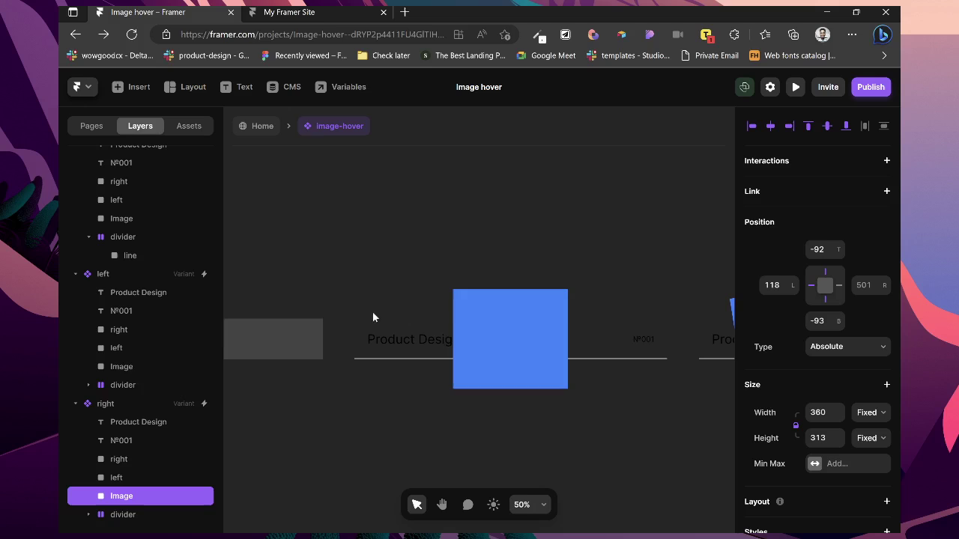
pyautogui.click(485, 309)
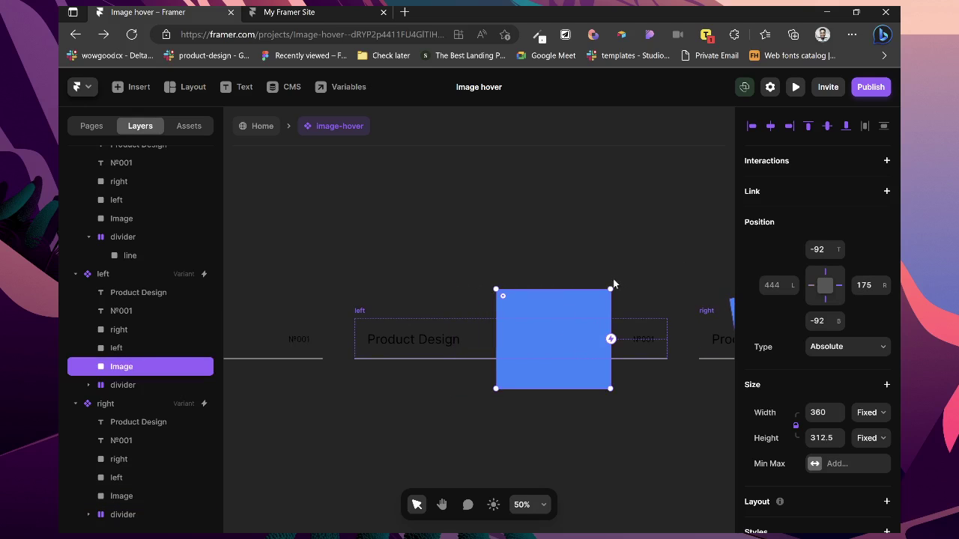
pyautogui.moveTo(612, 280); pyautogui.dragTo(624, 284)
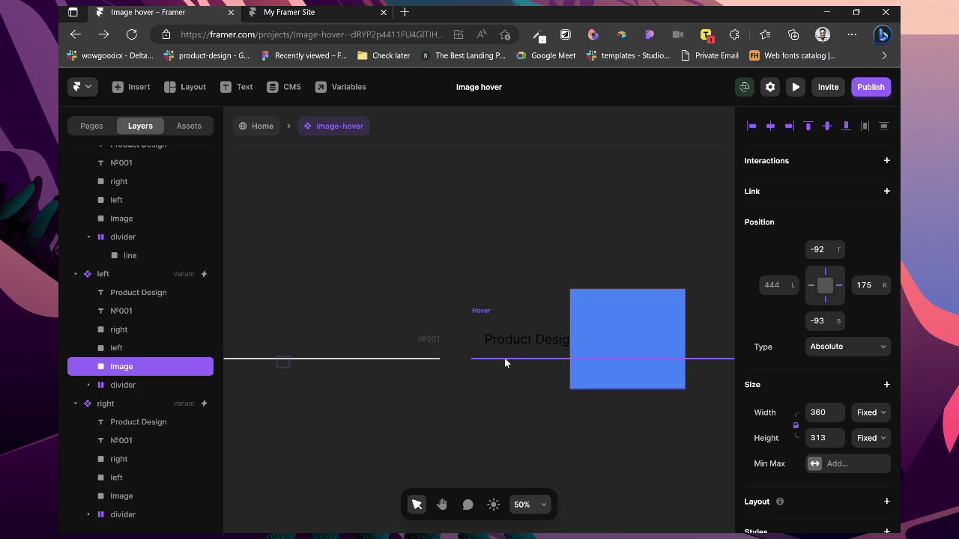
# - Add a Mouse Enter transition on the right area that switches to the right variant
pyautogui.click(497, 359)
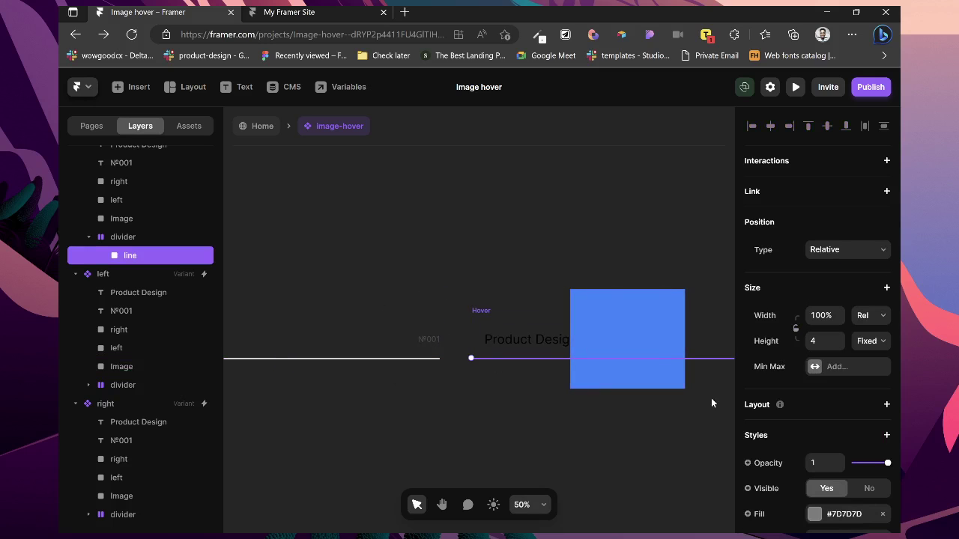
pyautogui.scroll(-1, 853, 442)
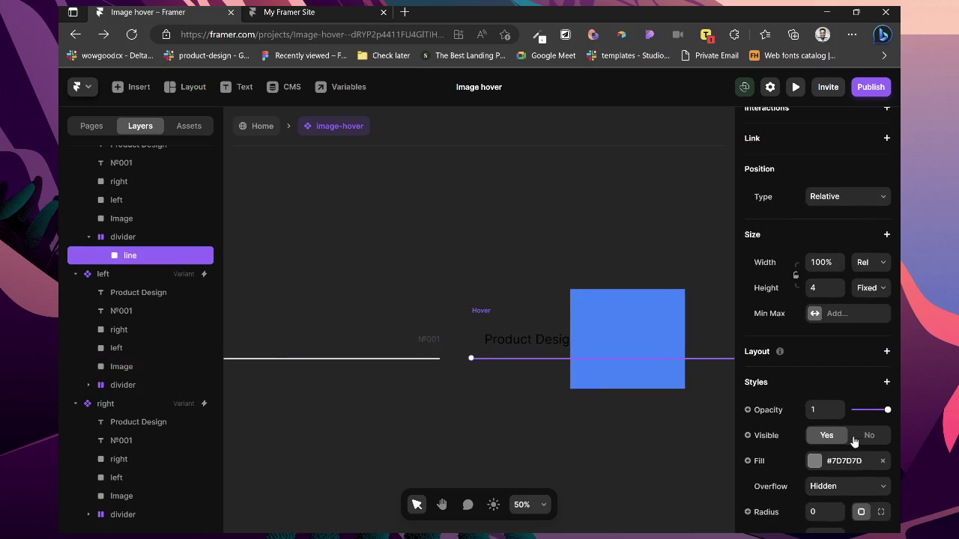
pyautogui.click(478, 316)
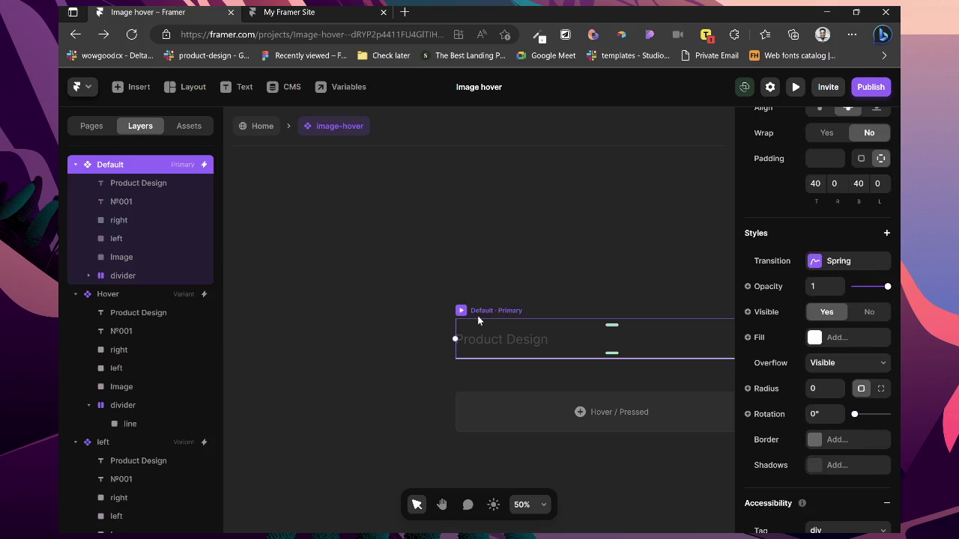
pyautogui.click(513, 329)
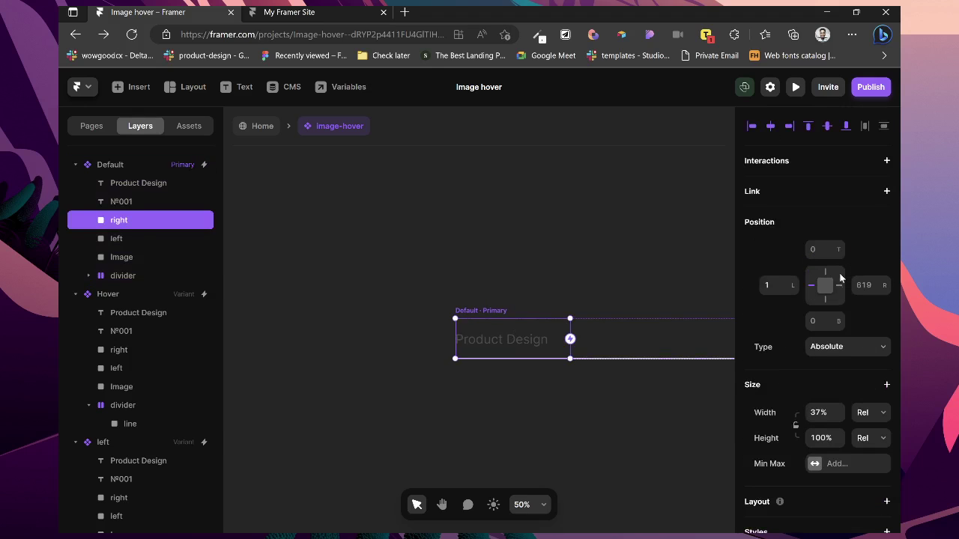
pyautogui.click(887, 161)
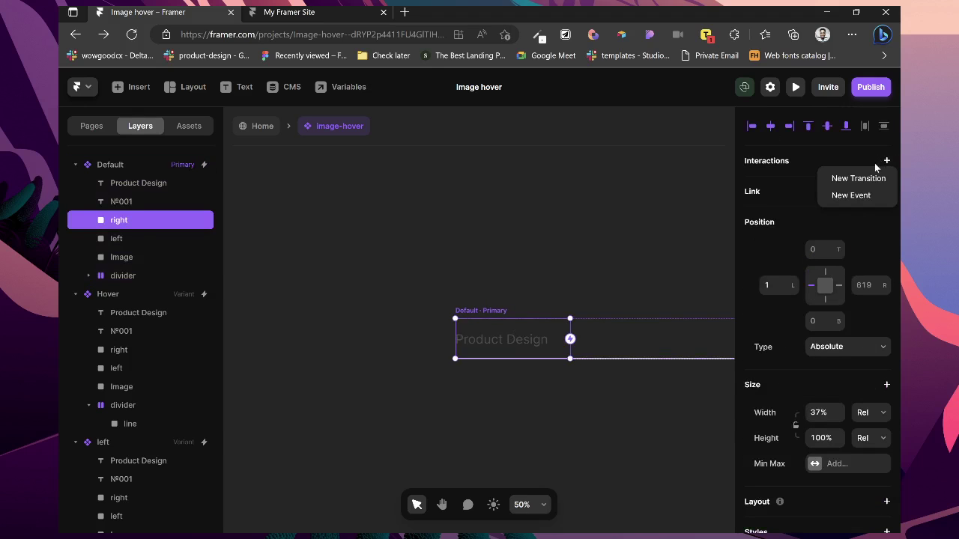
pyautogui.click(858, 178)
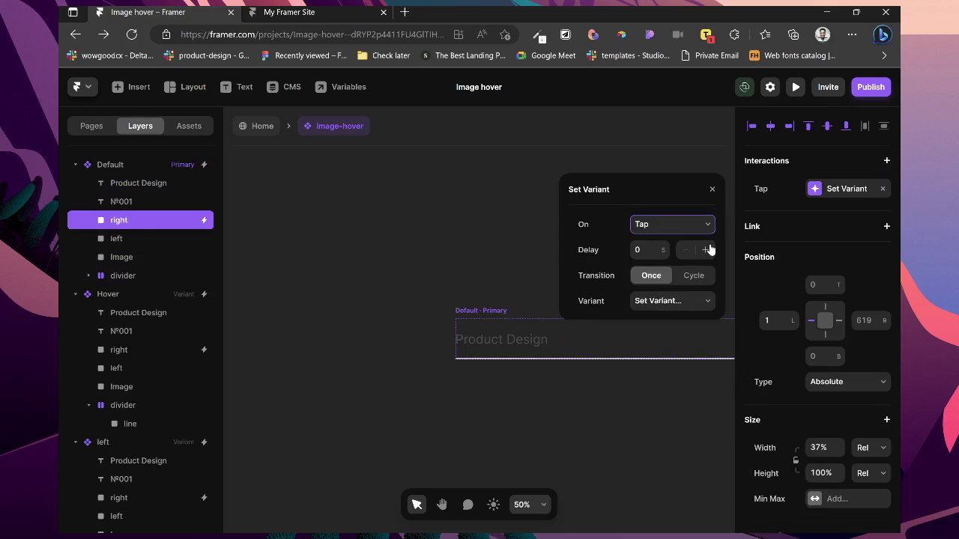
pyautogui.click(648, 256)
pyautogui.click(661, 304)
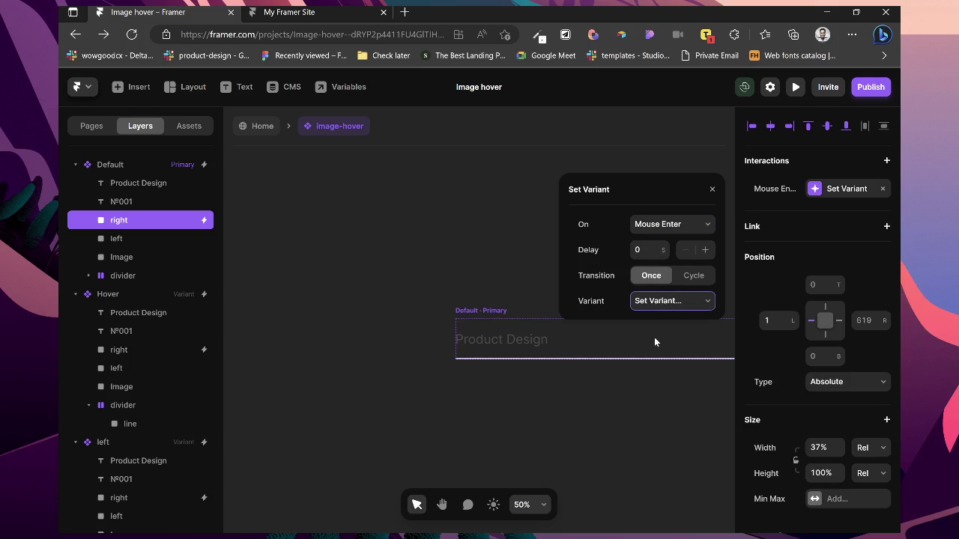
pyautogui.click(641, 357)
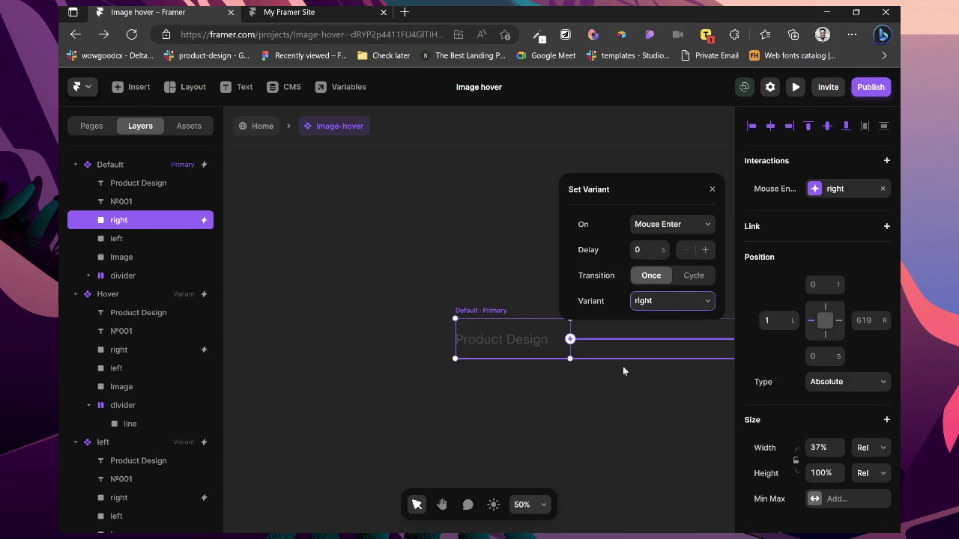
pyautogui.click(592, 379)
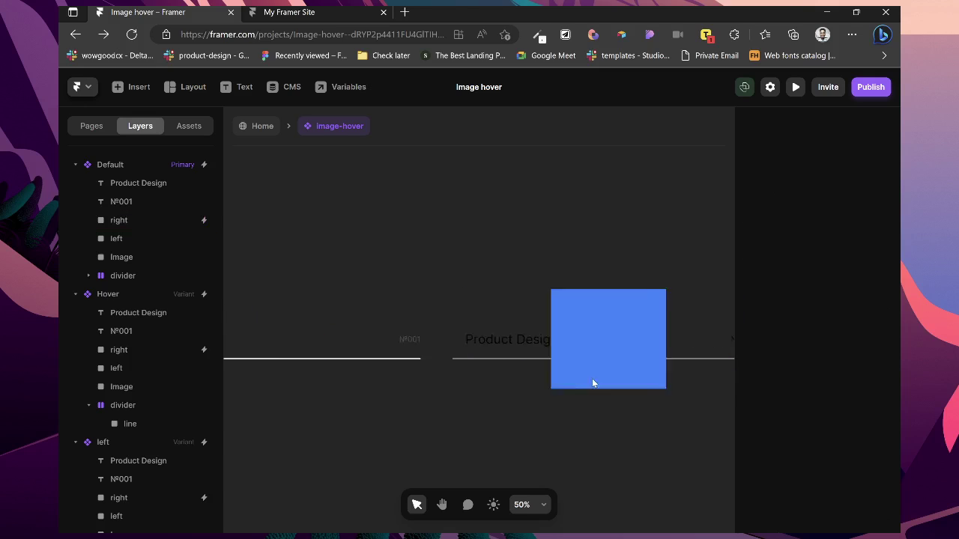
# - Add a Mouse Enter transition on the left area that switches to the left variant
pyautogui.click(551, 341)
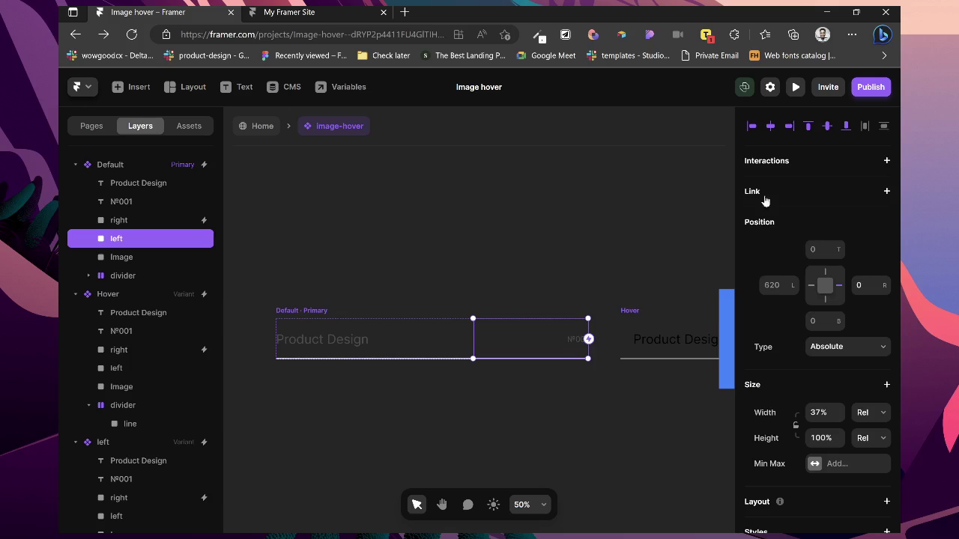
pyautogui.click(886, 160)
pyautogui.click(873, 187)
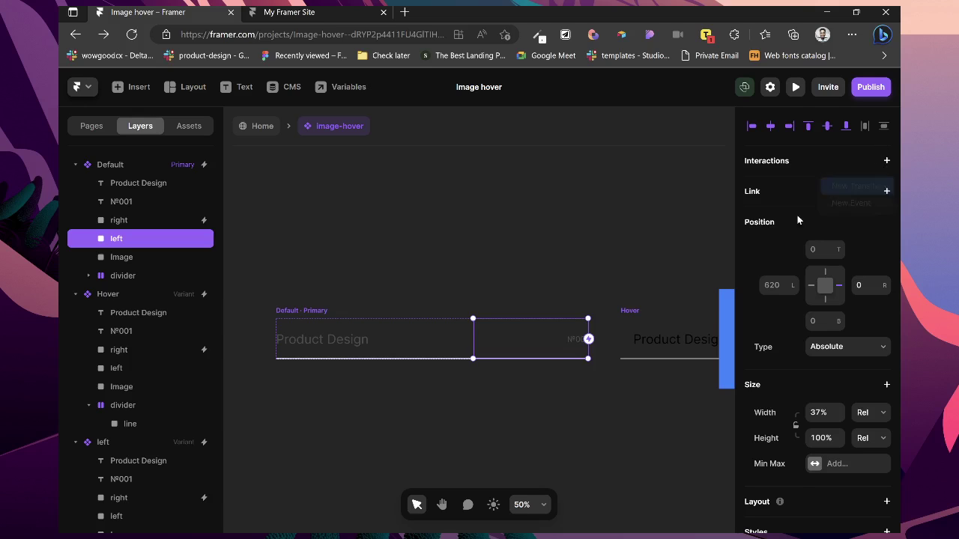
pyautogui.click(641, 345)
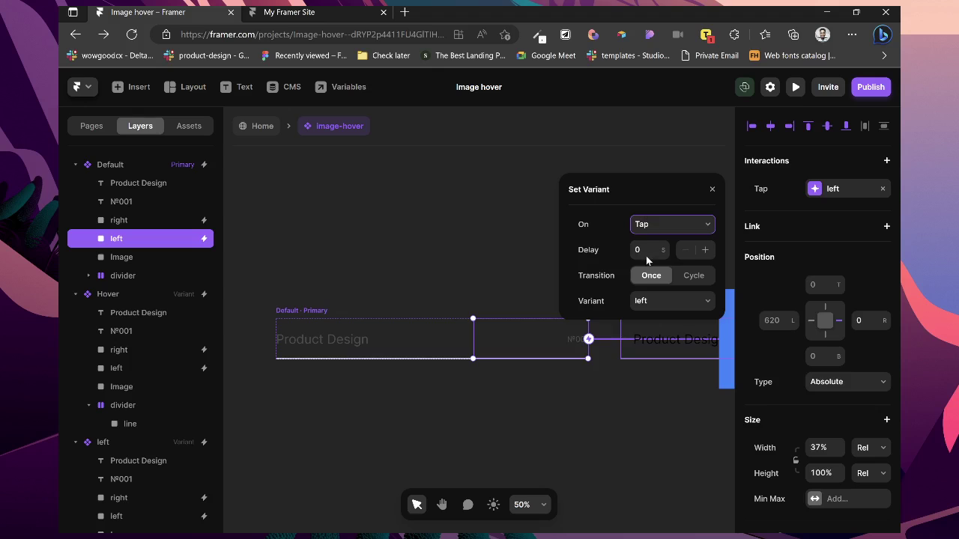
pyautogui.click(643, 259)
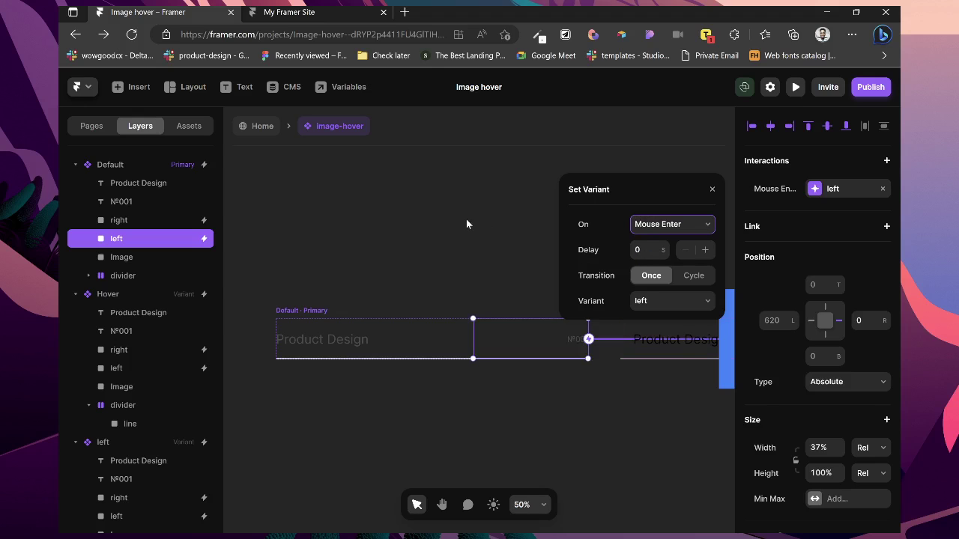
pyautogui.click(262, 125)
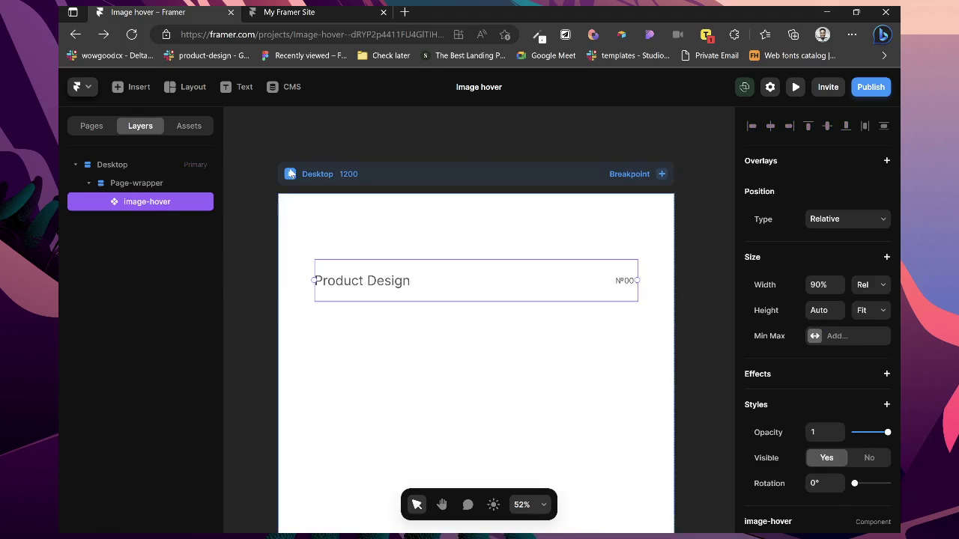
pyautogui.click(290, 174)
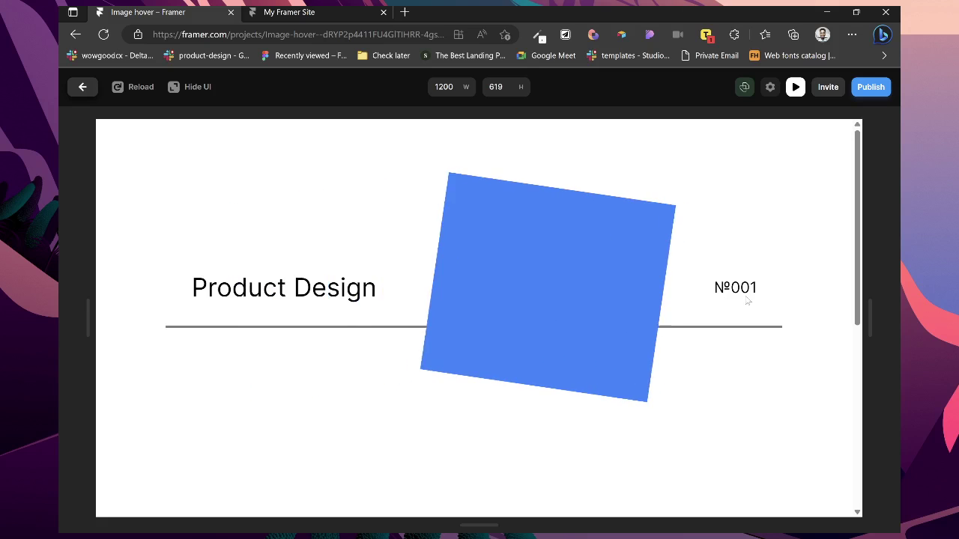
pyautogui.click(83, 87)
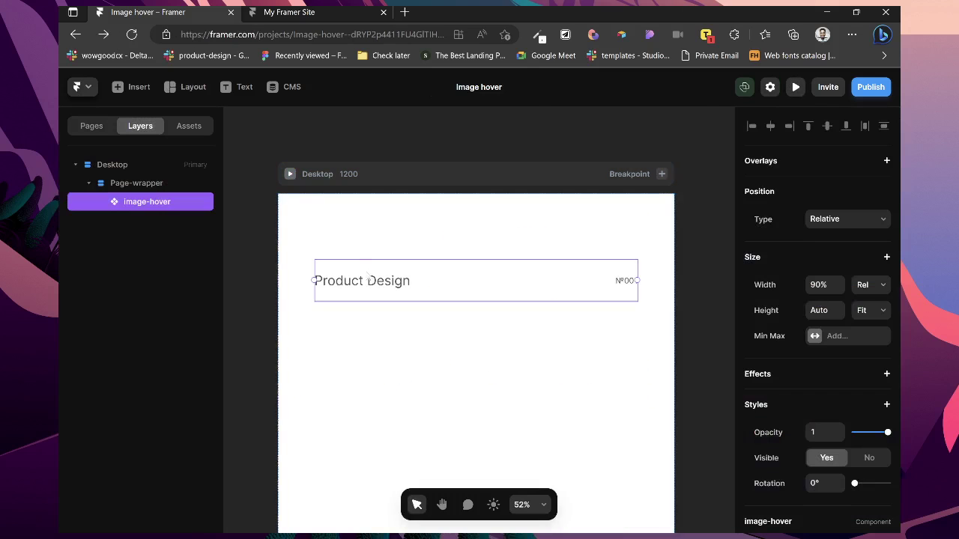
pyautogui.doubleClick(369, 280)
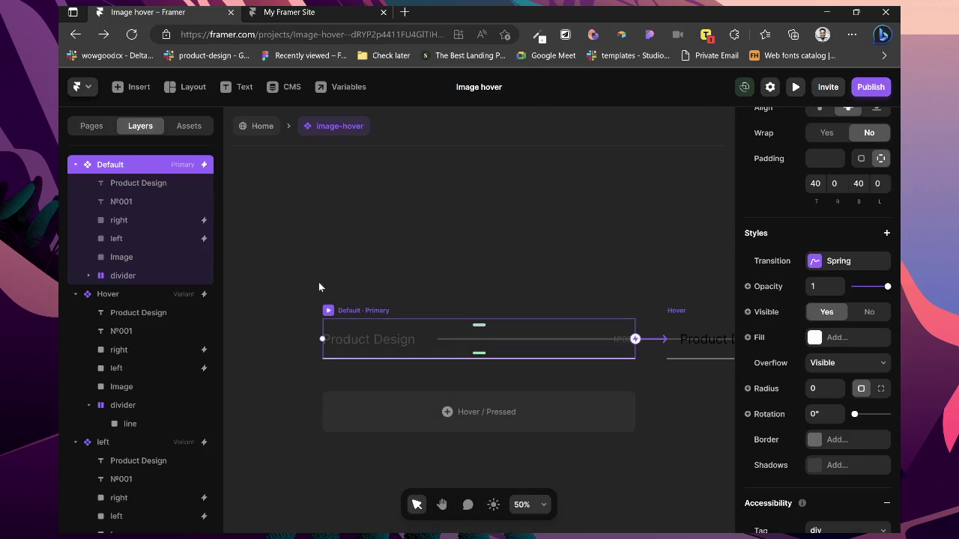
# - Change the fill of the Default divider's inner line to #2E2E2E
pyautogui.click(101, 276)
pyautogui.click(89, 275)
pyautogui.click(120, 292)
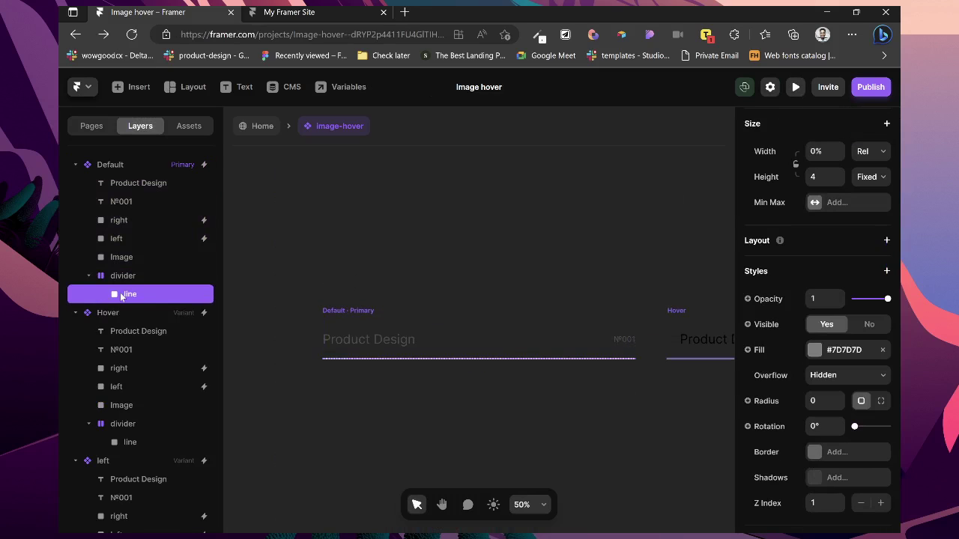
pyautogui.click(815, 351)
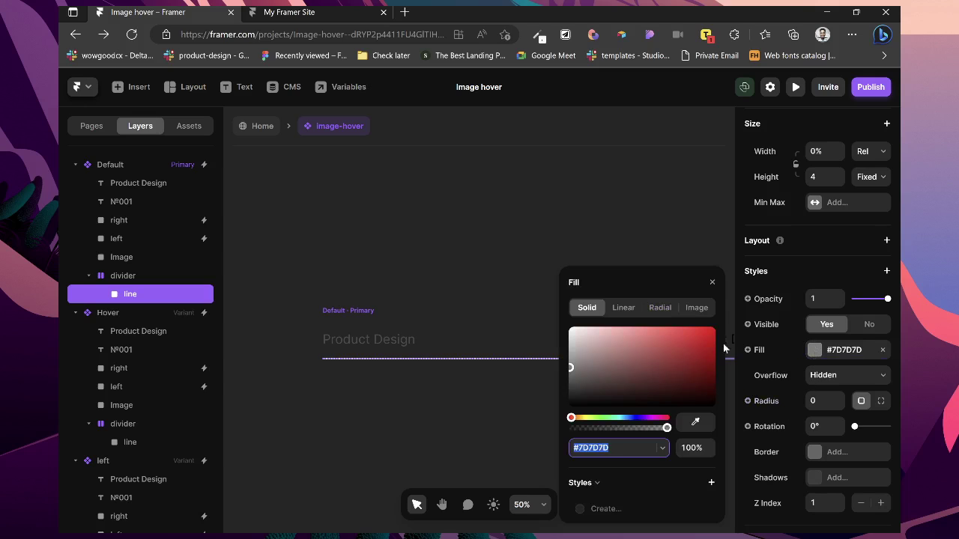
pyautogui.moveTo(585, 375); pyautogui.dragTo(532, 391)
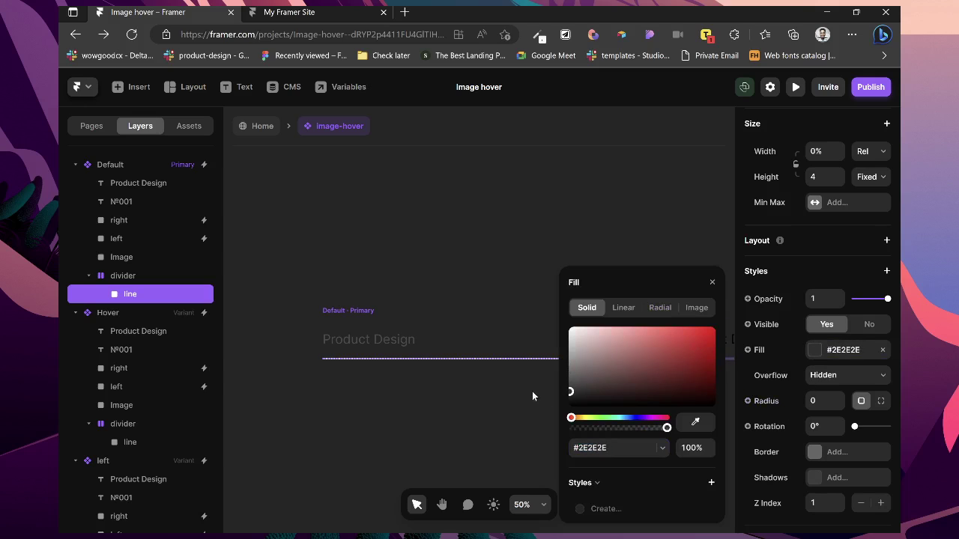
# - Preview the Home page to test the row's hover effect
pyautogui.click(256, 128)
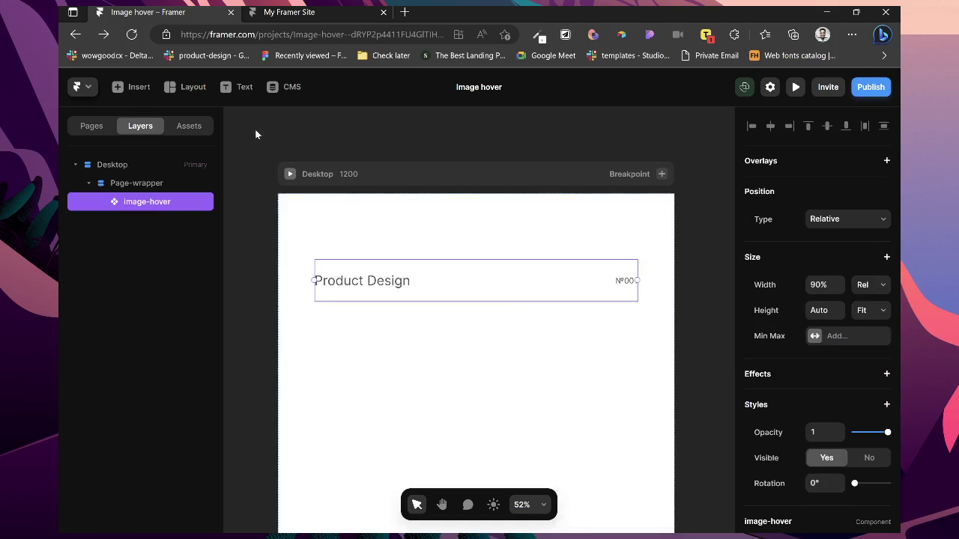
pyautogui.click(290, 174)
pyautogui.moveTo(420, 315)
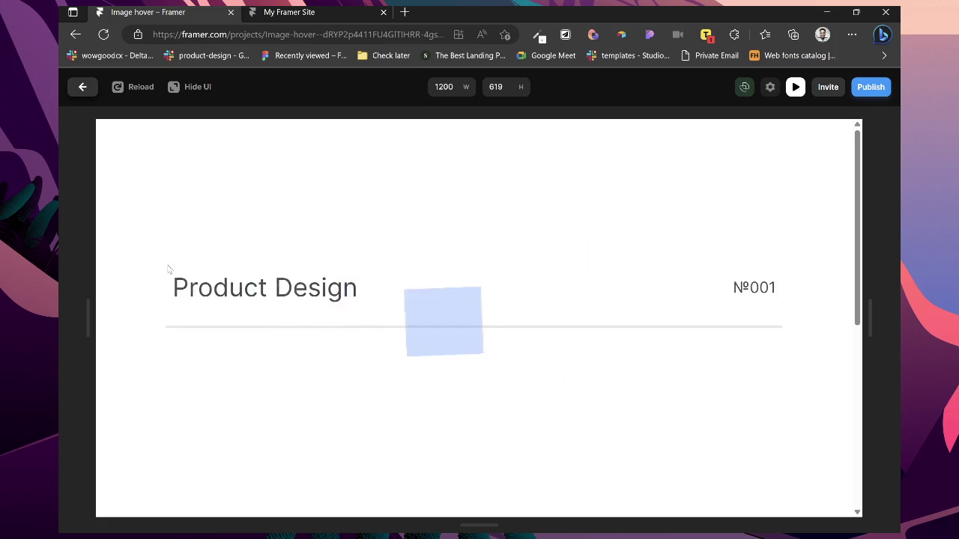
pyautogui.click(80, 87)
# - Duplicate the image-hover row to make four rows and set the Page-wrapper gap to 0
pyautogui.hotkey('ctrl', 'd')
pyautogui.hotkey('ctrl', 'd')
pyautogui.hotkey('ctrl', 'd')
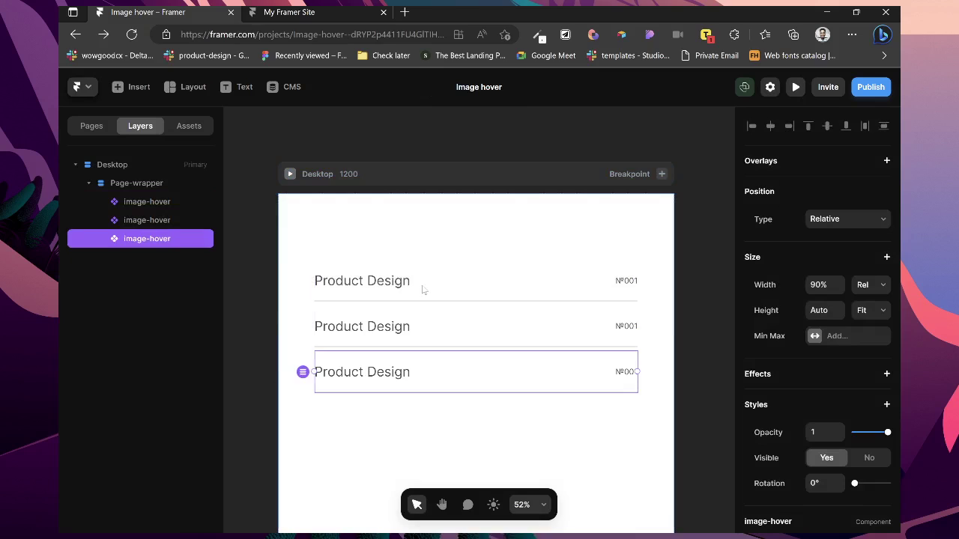
pyautogui.click(532, 272)
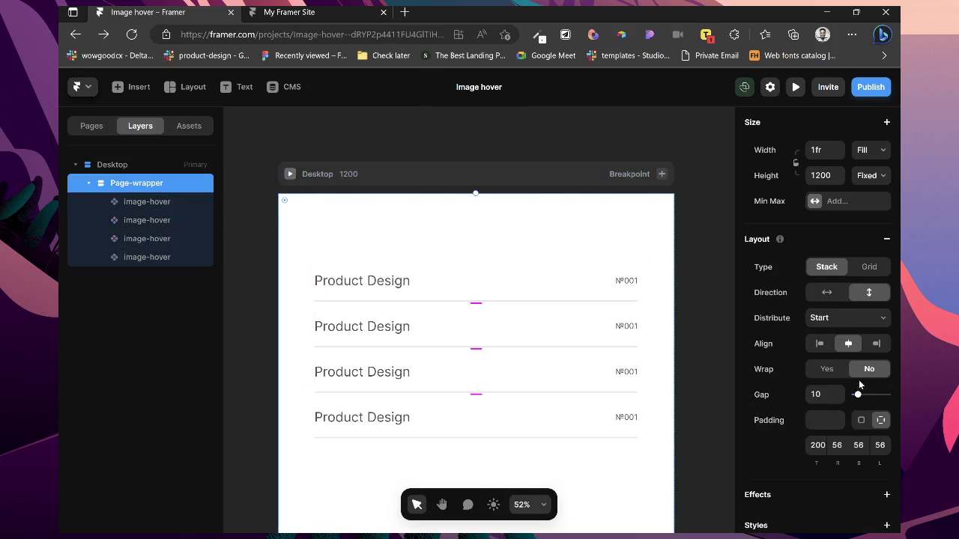
pyautogui.click(824, 393)
pyautogui.press('Return')
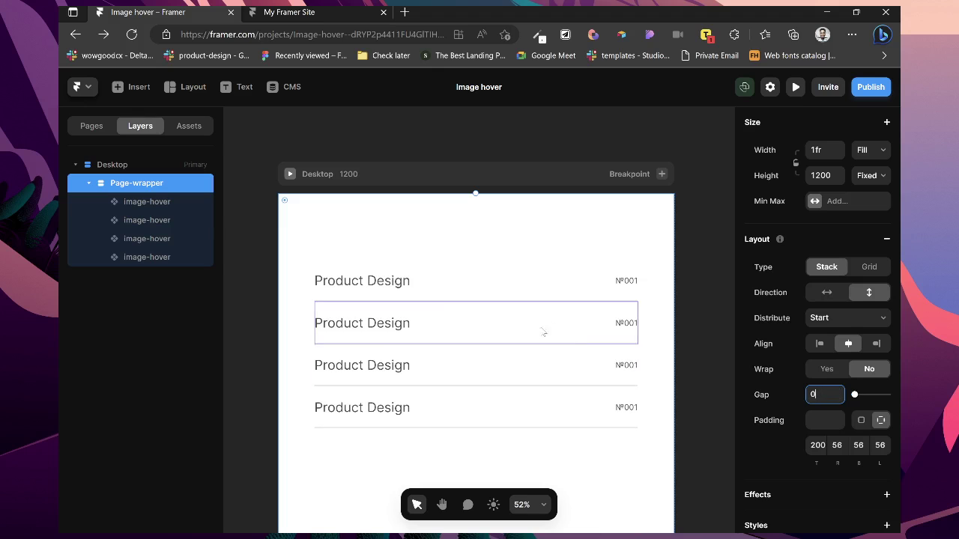
pyautogui.click(424, 282)
pyautogui.scroll(-3, 796, 420)
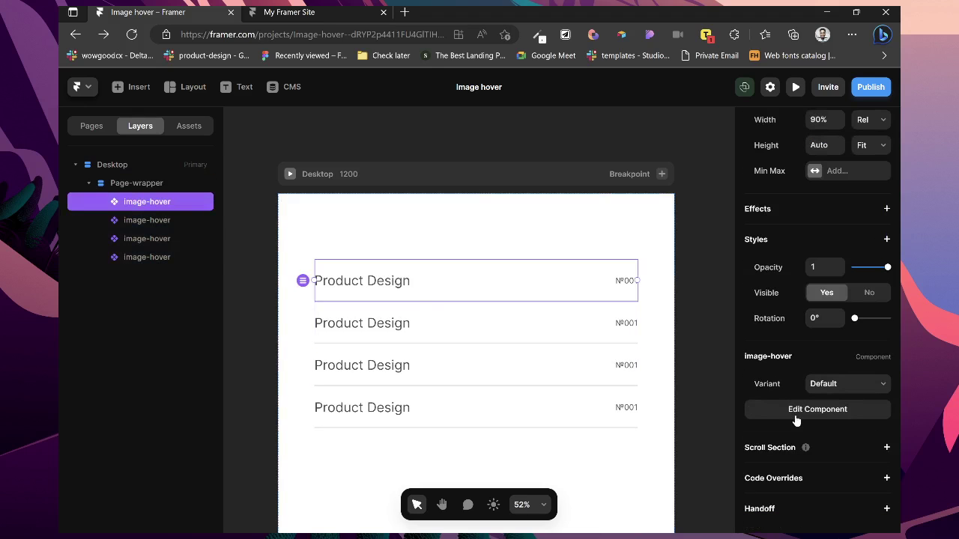
# - Bind the Product Design title text to a plain text Title variable
pyautogui.doubleClick(527, 300)
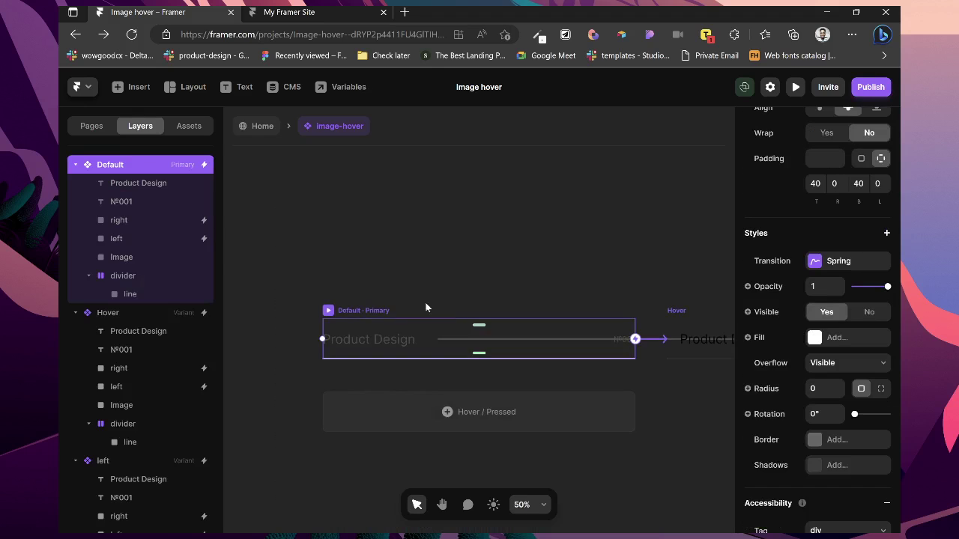
pyautogui.click(140, 187)
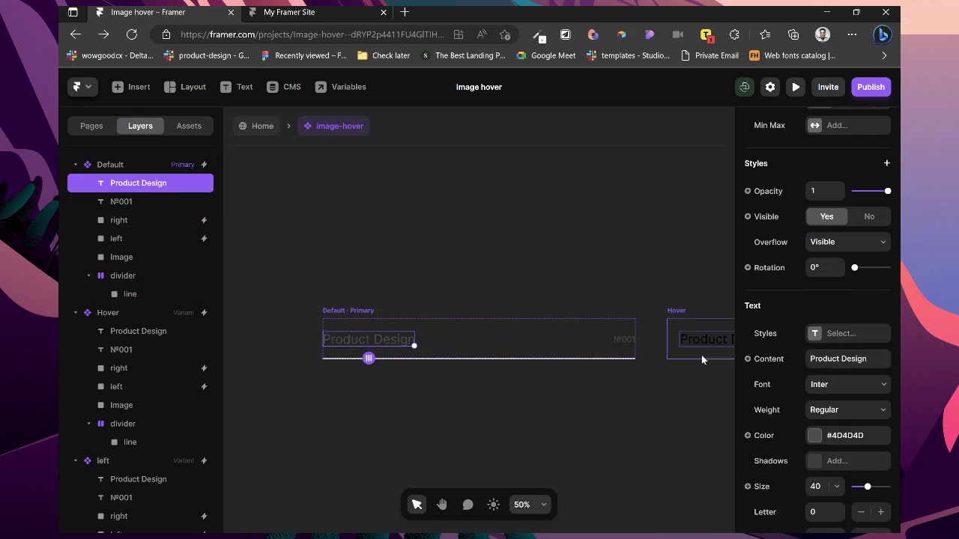
pyautogui.click(777, 362)
pyautogui.moveTo(779, 381)
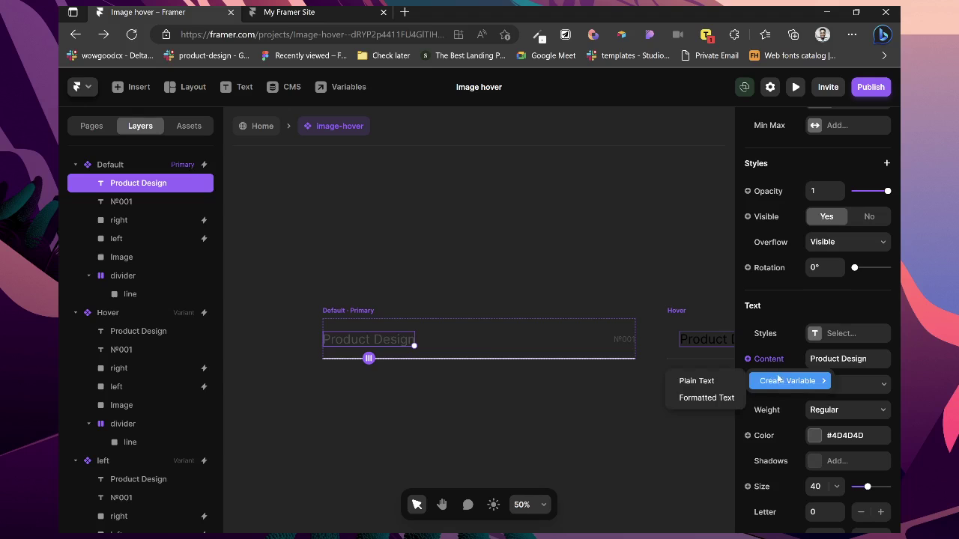
pyautogui.click(690, 380)
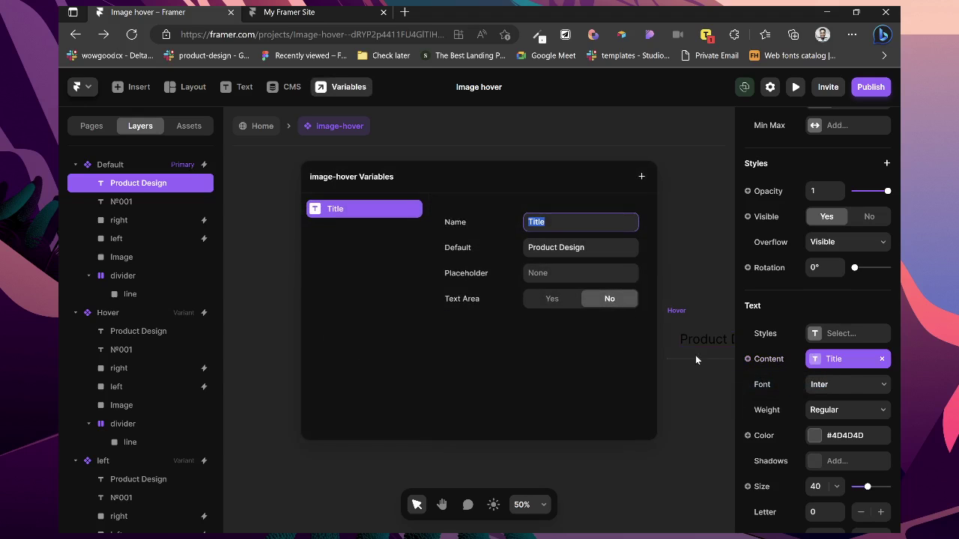
pyautogui.click(775, 368)
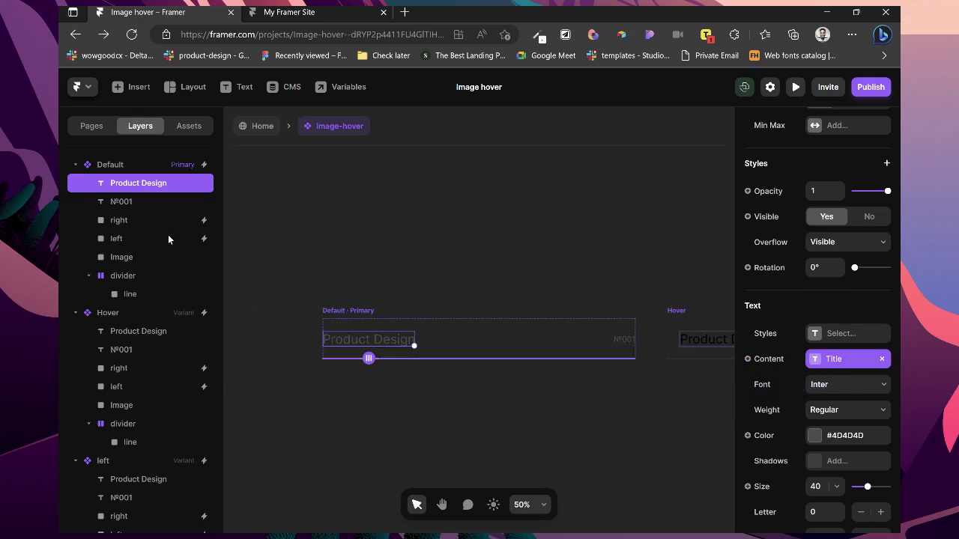
# - Bind the №001 text to a new text variable named Number
pyautogui.click(131, 203)
pyautogui.click(770, 310)
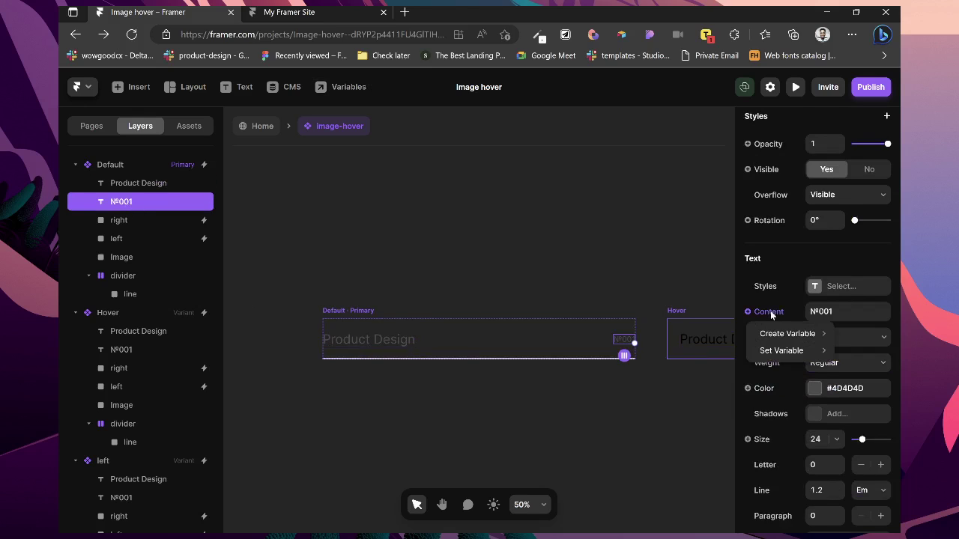
pyautogui.moveTo(783, 333)
pyautogui.click(702, 337)
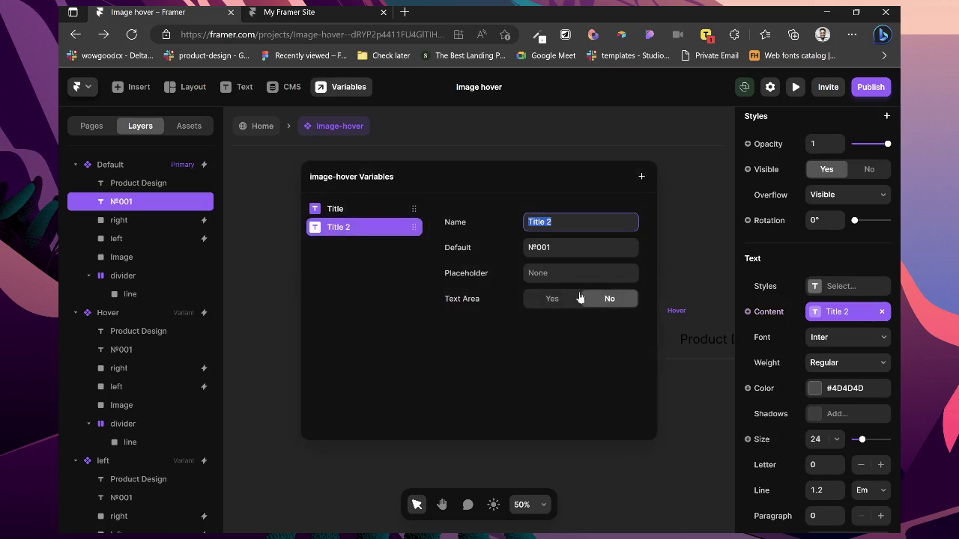
pyautogui.write('Number')
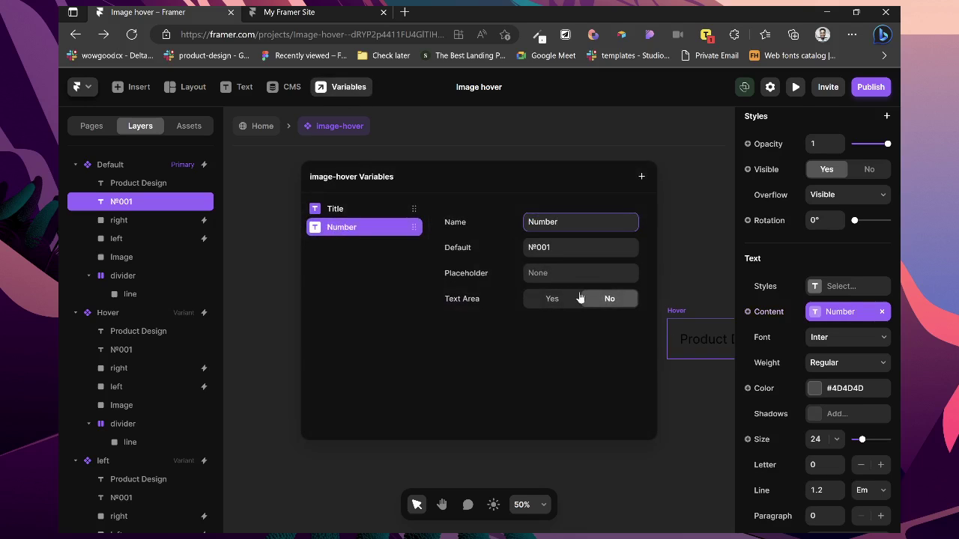
pyautogui.click(681, 387)
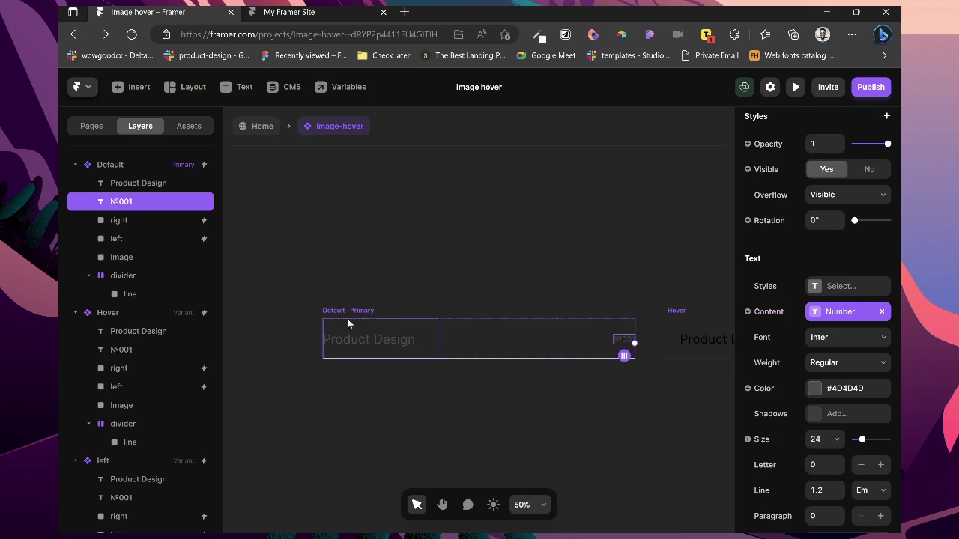
# - Bind the Image layer's fill to a new colour variable named Color
pyautogui.click(123, 257)
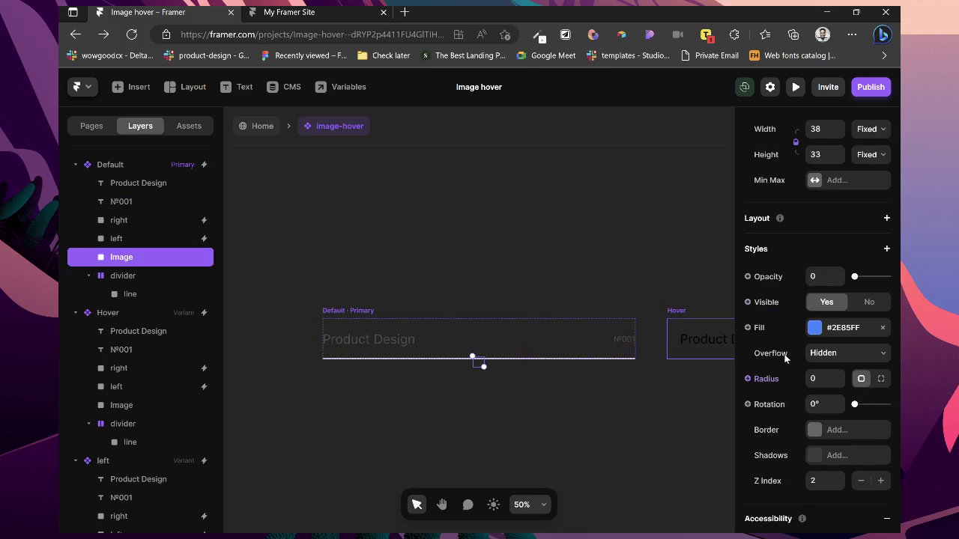
pyautogui.click(748, 328)
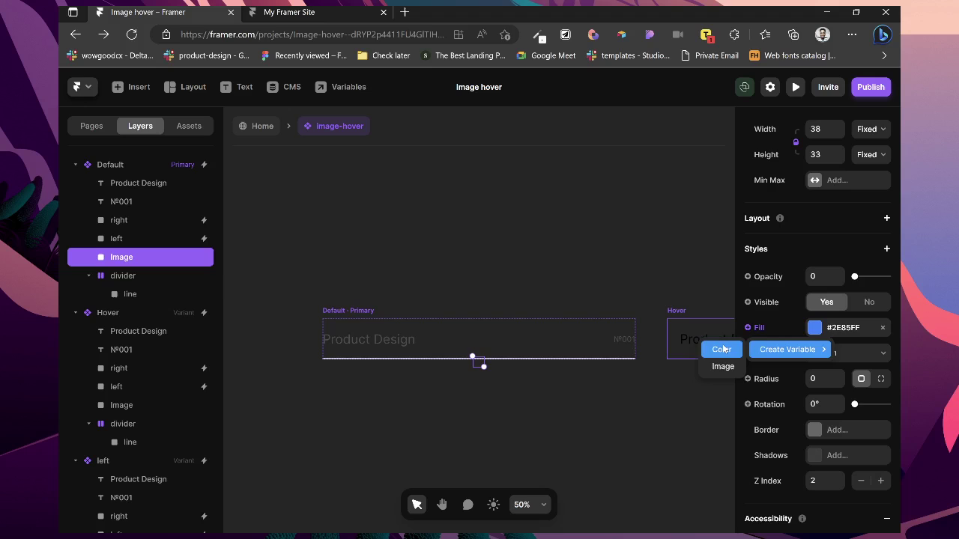
pyautogui.click(721, 349)
pyautogui.write('Col')
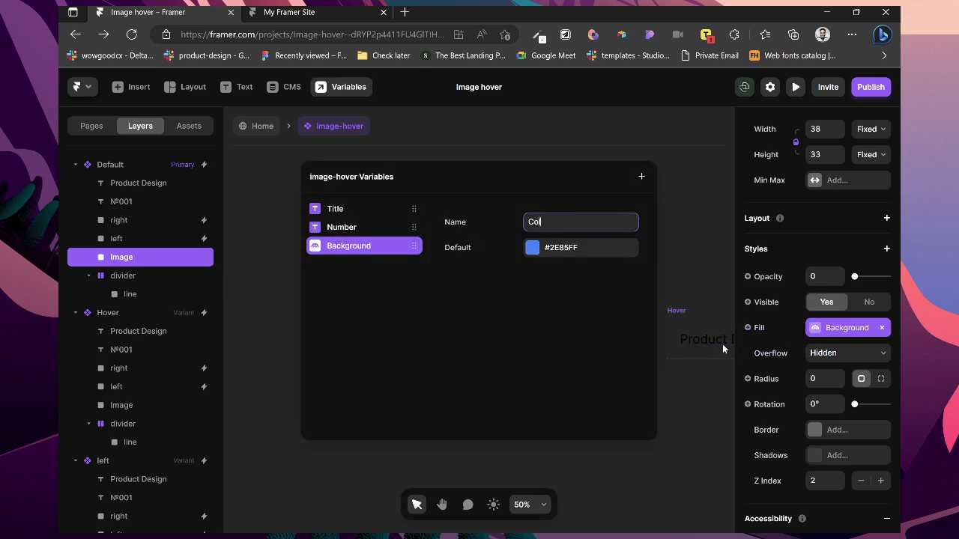
pyautogui.write('or')
pyautogui.press('Escape')
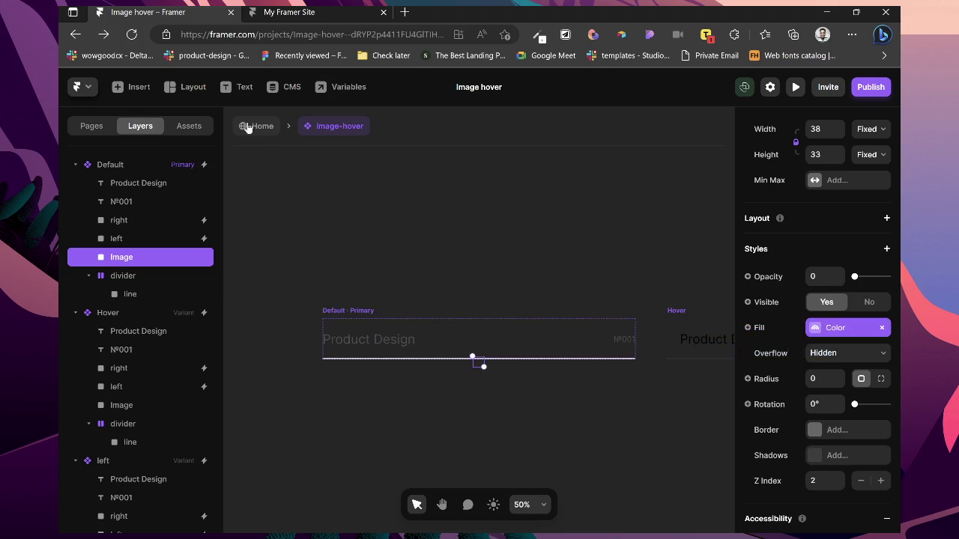
pyautogui.click(255, 126)
# - Set row two to Brand Strategy, №002, purple #CB2EFF
pyautogui.click(429, 325)
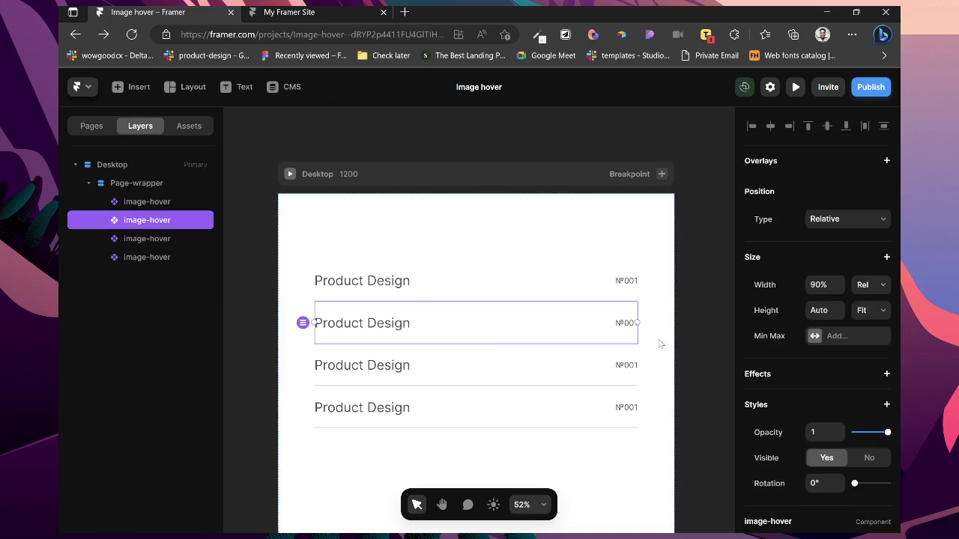
pyautogui.scroll(-3, 830, 420)
pyautogui.click(845, 334)
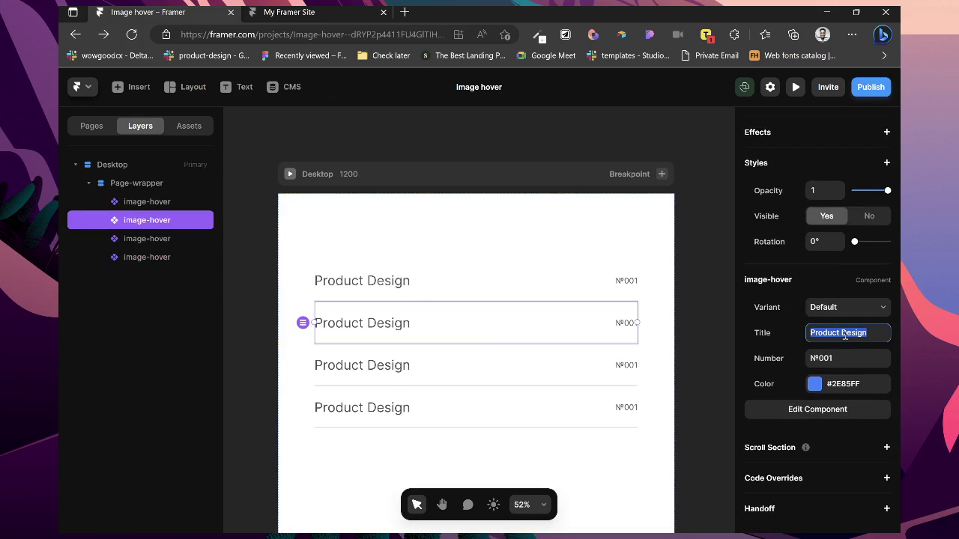
pyautogui.write('Brand Strategy')
pyautogui.click(847, 358)
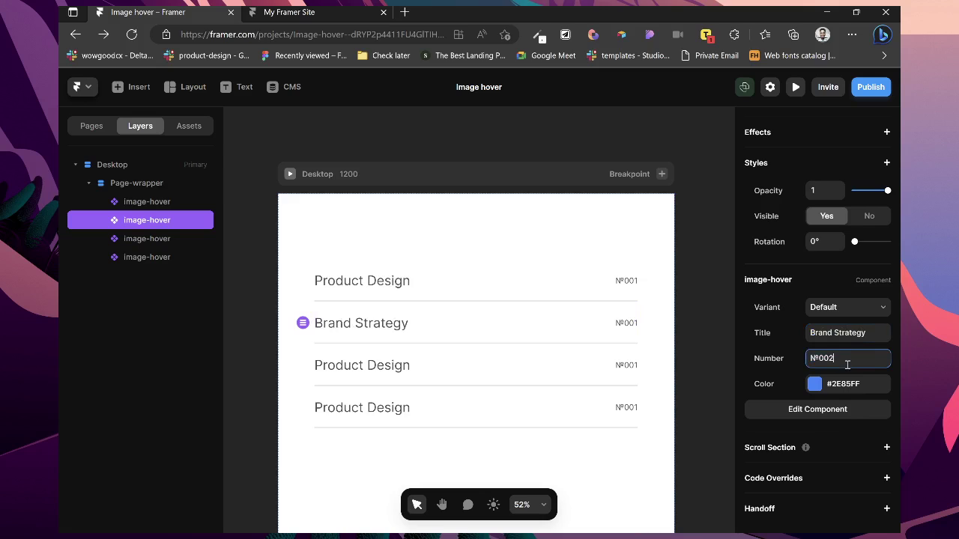
pyautogui.click(831, 384)
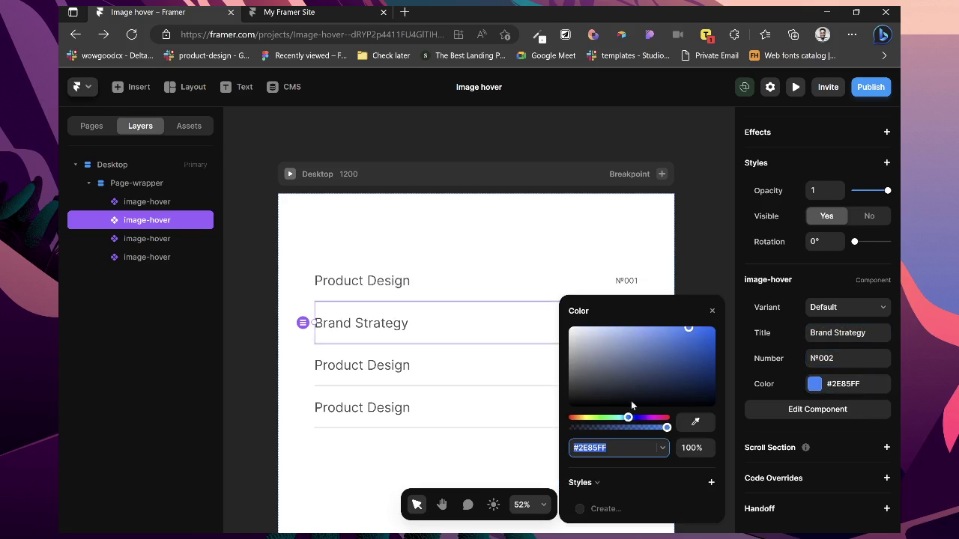
pyautogui.moveTo(633, 417); pyautogui.dragTo(646, 417)
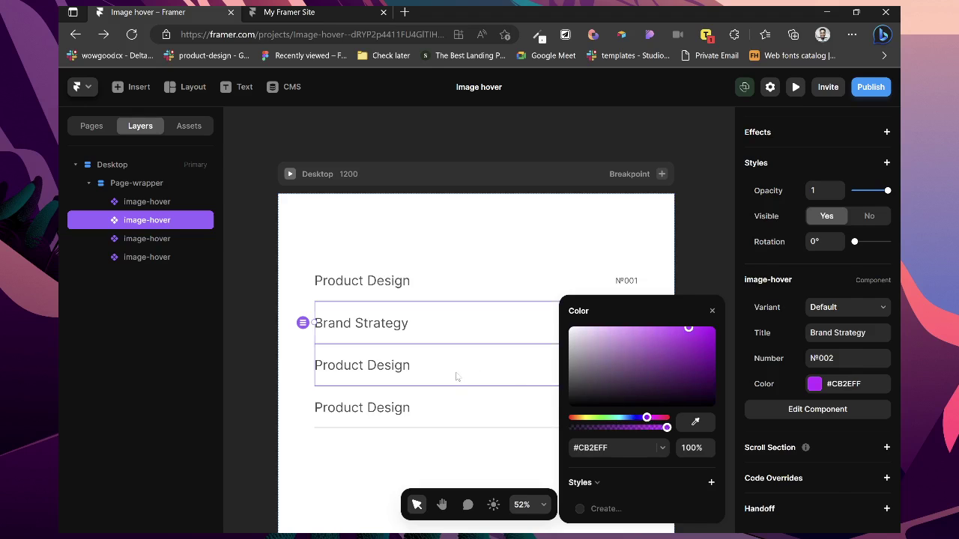
# - Set row three to No Code Dev, №003, yellow
pyautogui.click(457, 377)
pyautogui.scroll(-5, 783, 451)
pyautogui.click(847, 369)
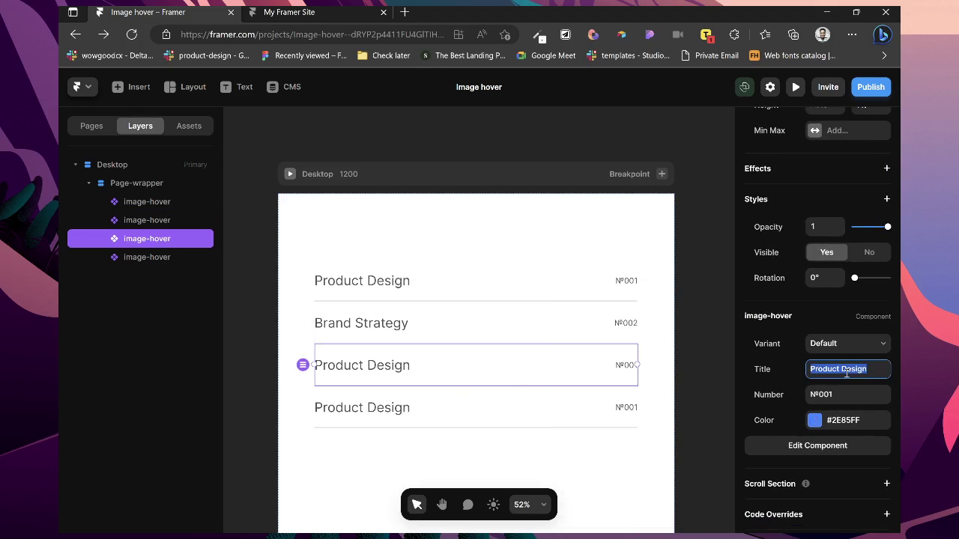
pyautogui.write('No Code De')
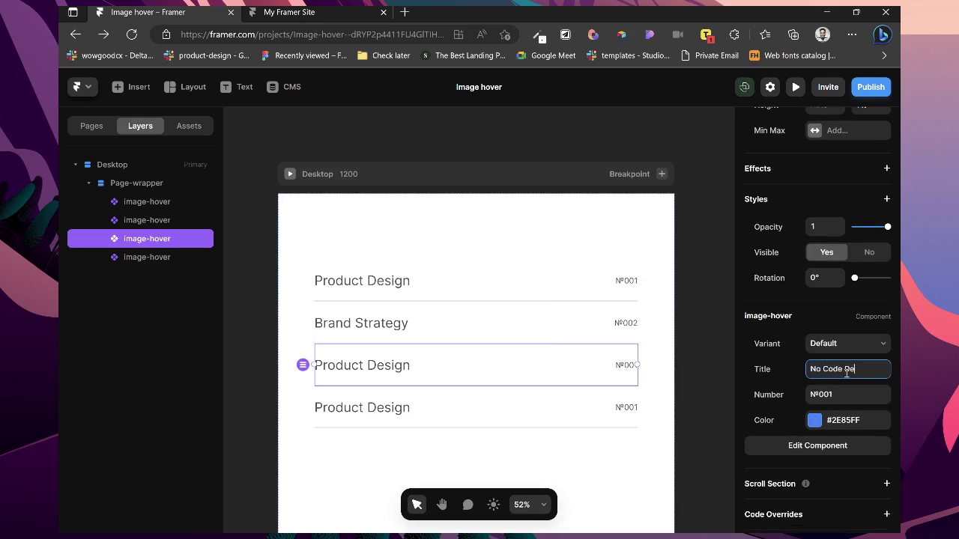
pyautogui.click(842, 393)
pyautogui.click(843, 391)
pyautogui.press('BackSpace')
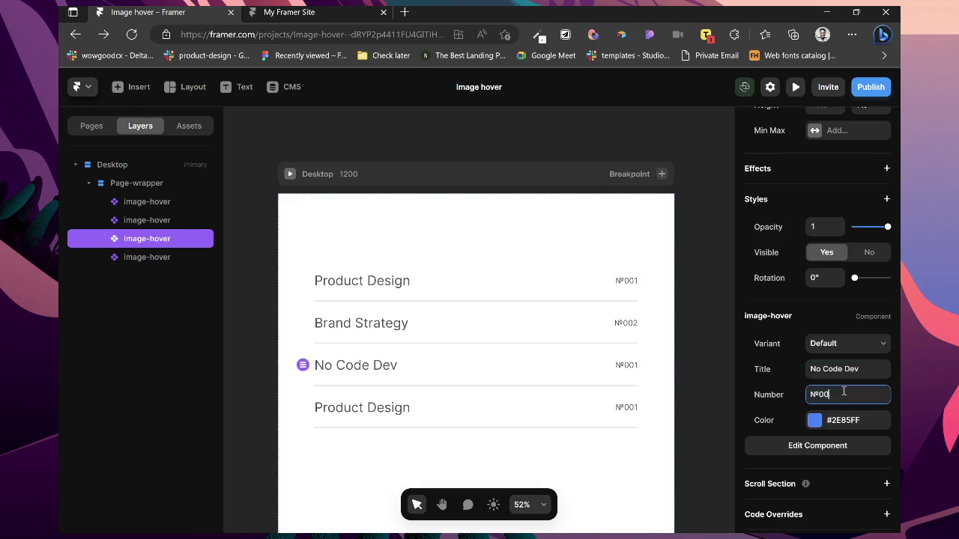
pyautogui.click(815, 421)
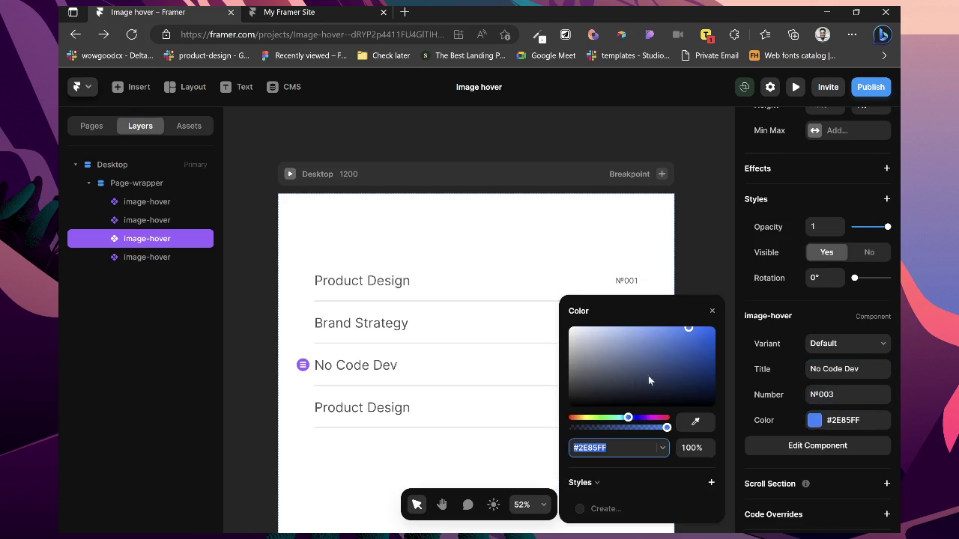
pyautogui.click(587, 421)
# - Set row four to UX Reserach, №004, green #2EFF77, and preview the page
pyautogui.click(461, 410)
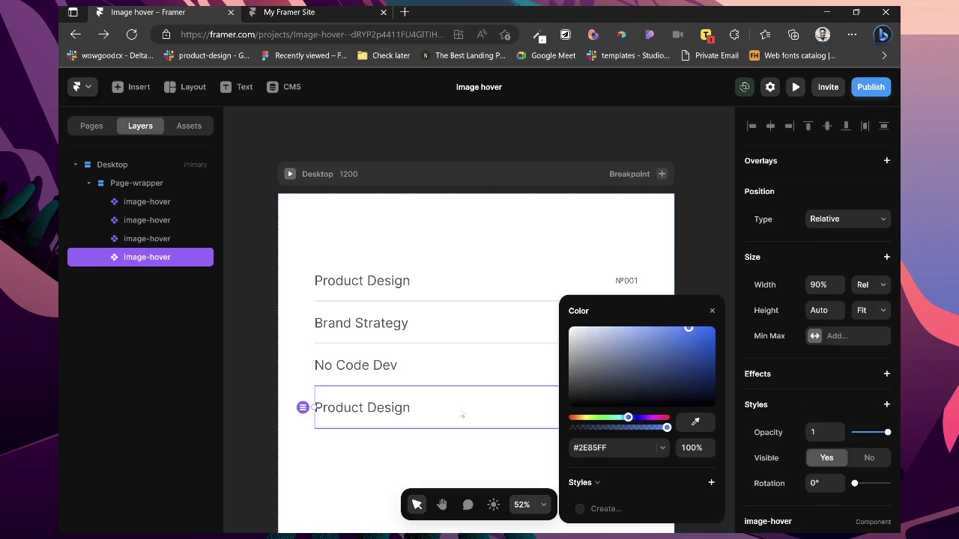
pyautogui.scroll(-3, 831, 413)
pyautogui.click(851, 346)
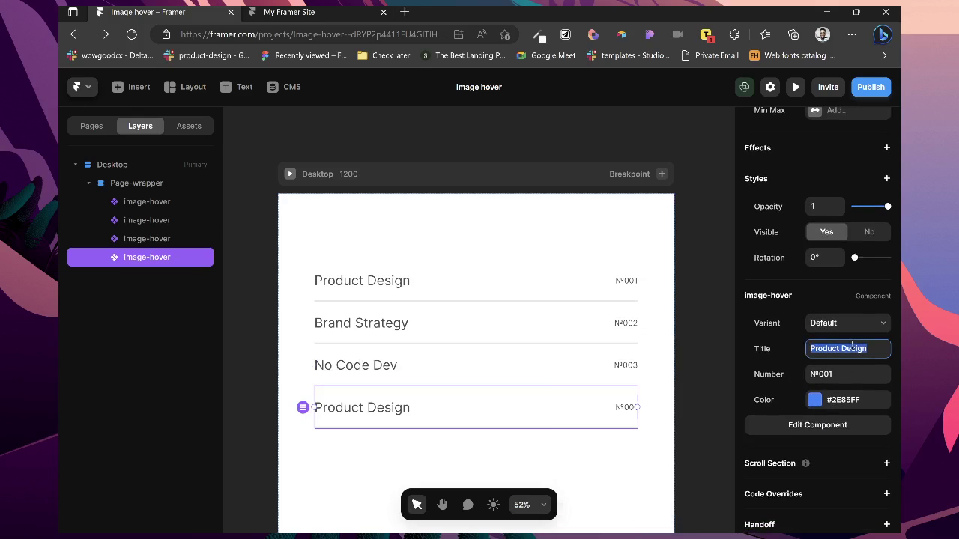
pyautogui.write('UX Reserach')
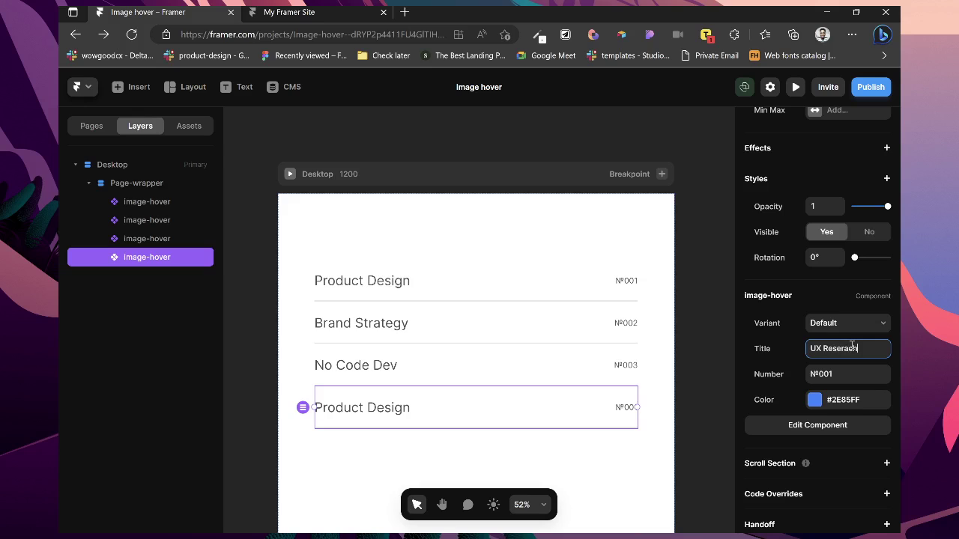
pyautogui.click(845, 374)
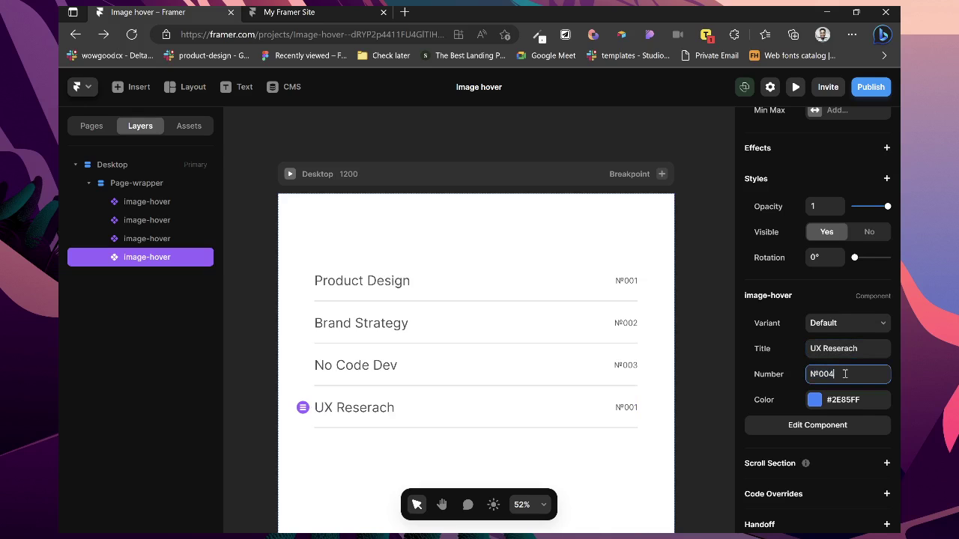
pyautogui.click(815, 400)
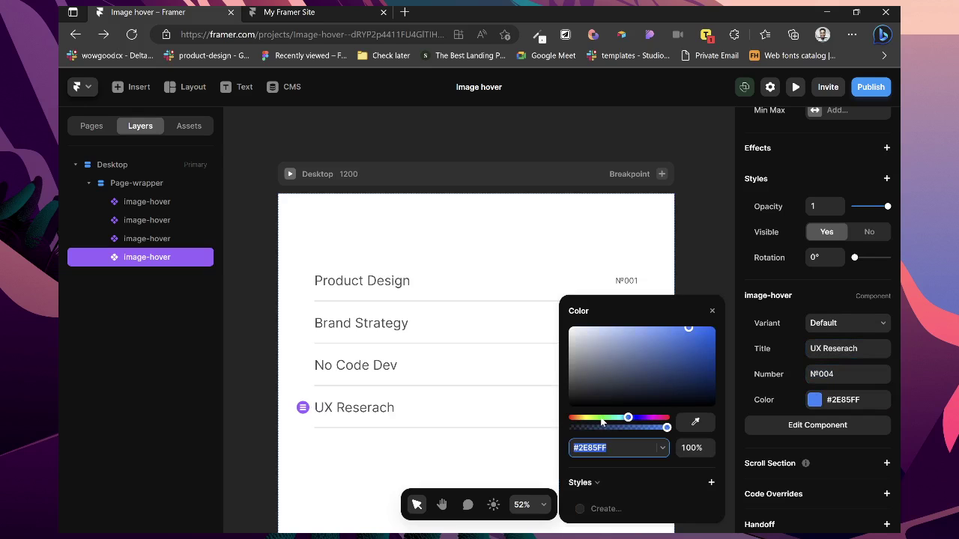
pyautogui.moveTo(602, 423); pyautogui.dragTo(608, 417)
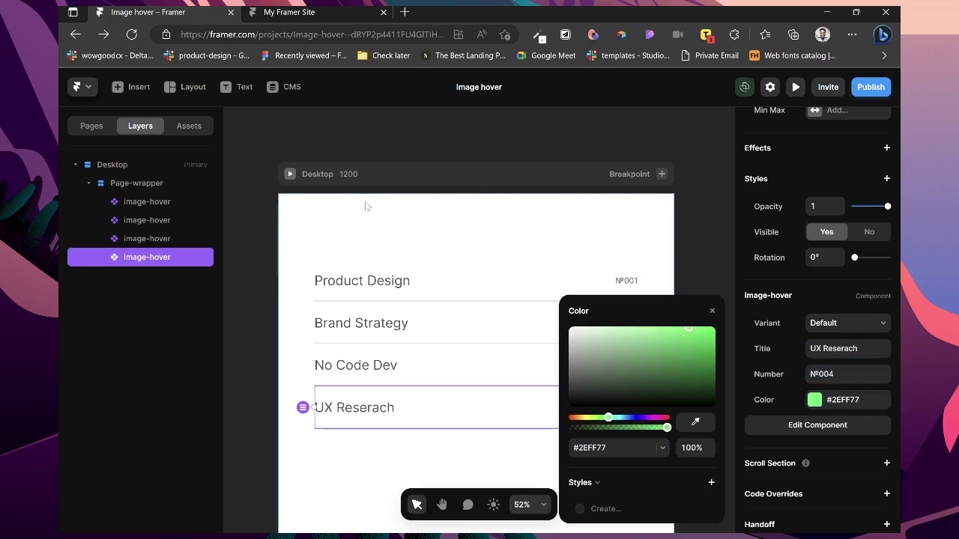
pyautogui.click(290, 174)
pyautogui.moveTo(558, 298)
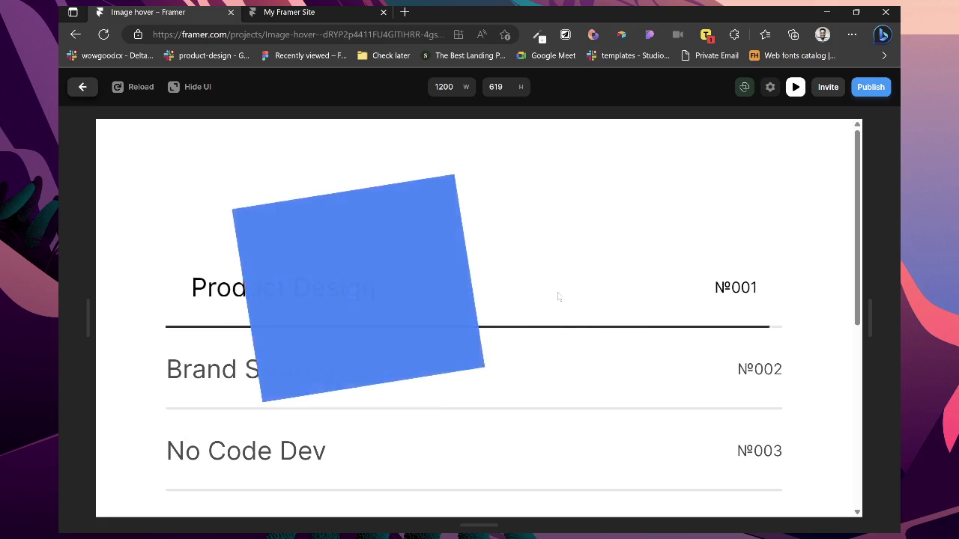
pyautogui.moveTo(563, 451)
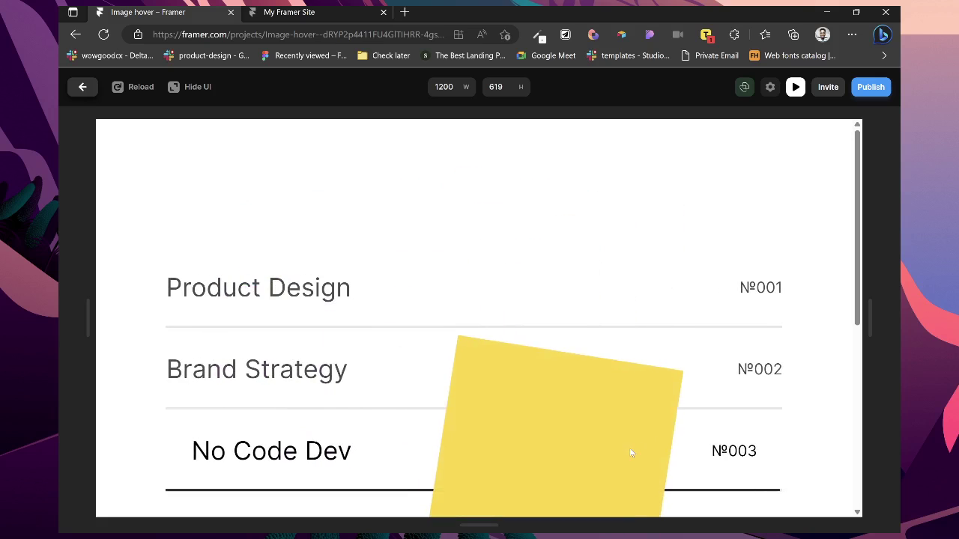
pyautogui.scroll(-2, 632, 453)
pyautogui.moveTo(317, 353)
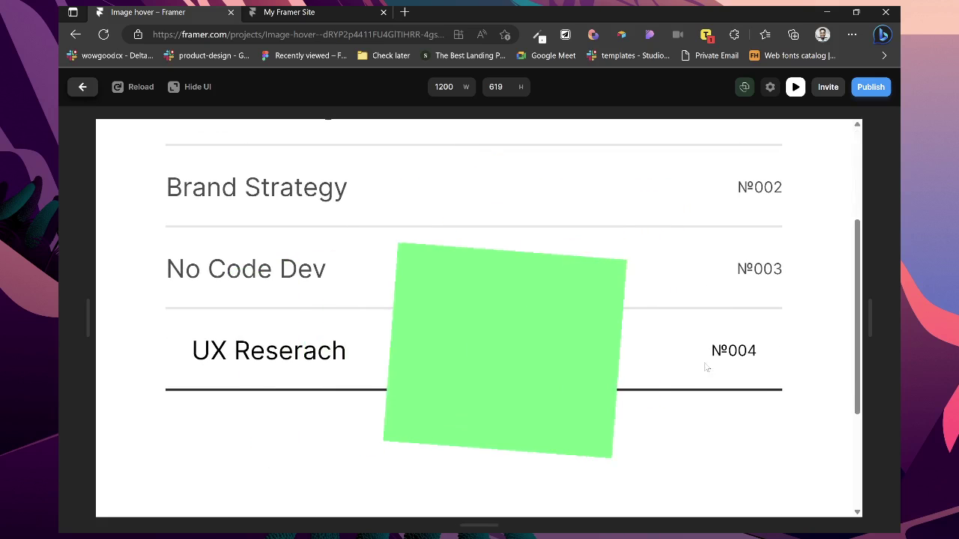
pyautogui.moveTo(712, 296)
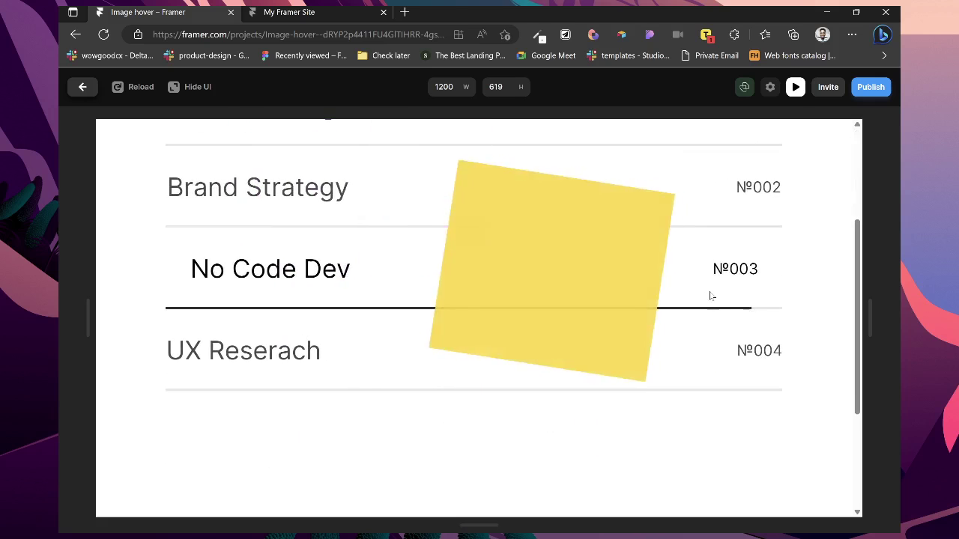